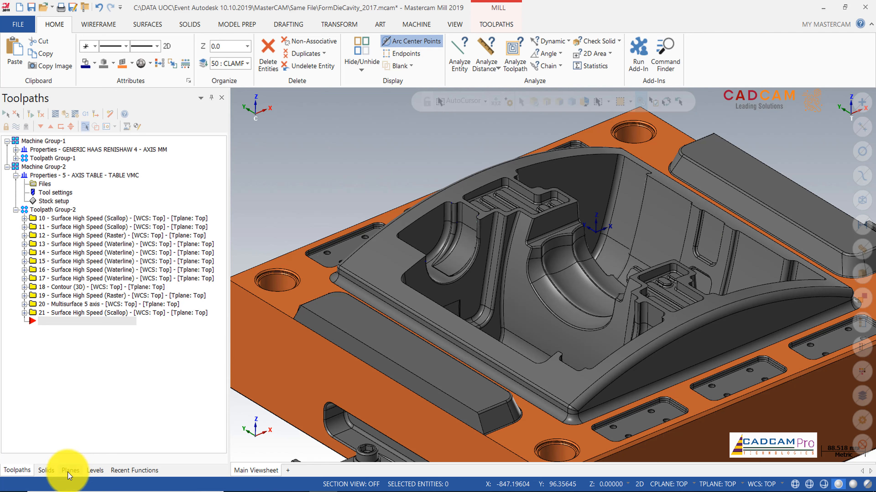
Step: Create a new plane from geometry on the flat face beside the curved pocket wall
{"action": "left_click", "coordinate": [94, 473]}
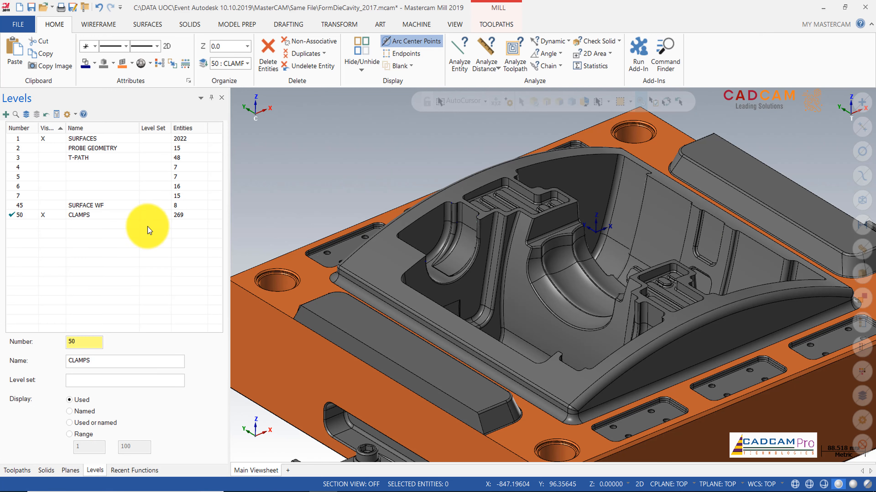
{"action": "left_click", "coordinate": [70, 471]}
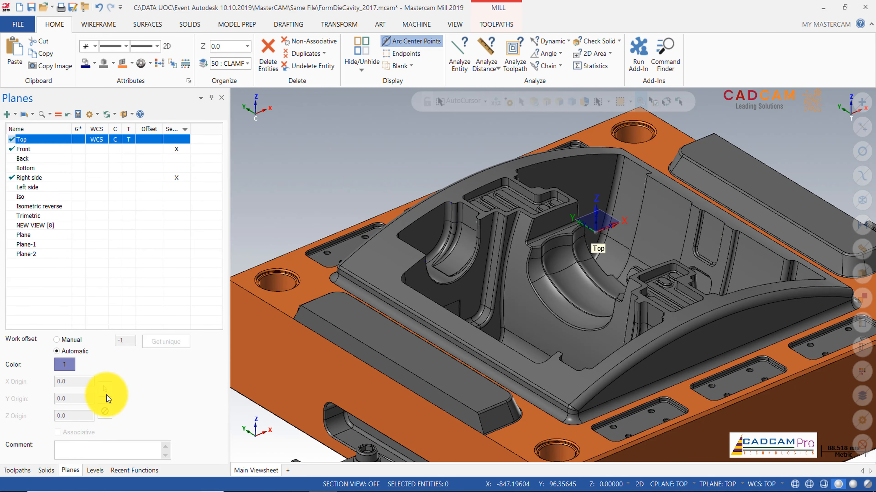
{"action": "scroll", "coordinate": [369, 154], "scroll_direction": "up", "scroll_amount": 5}
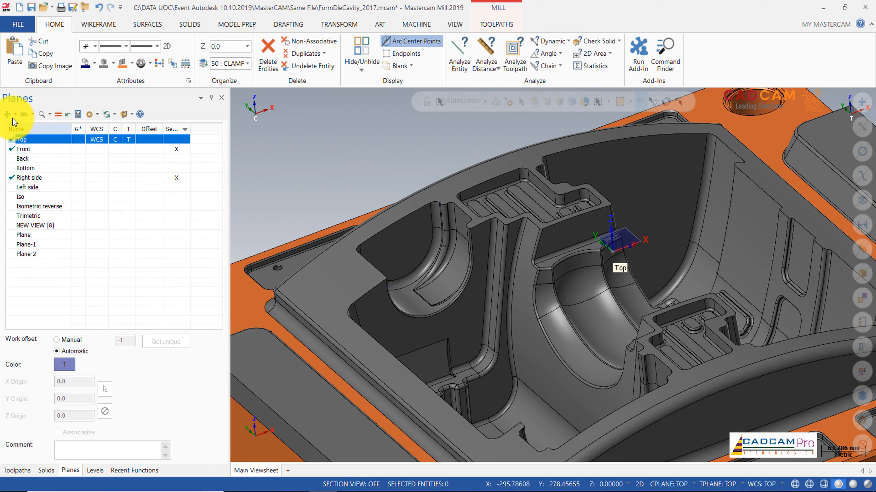
{"action": "left_click", "coordinate": [8, 115]}
{"action": "left_click", "coordinate": [20, 126]}
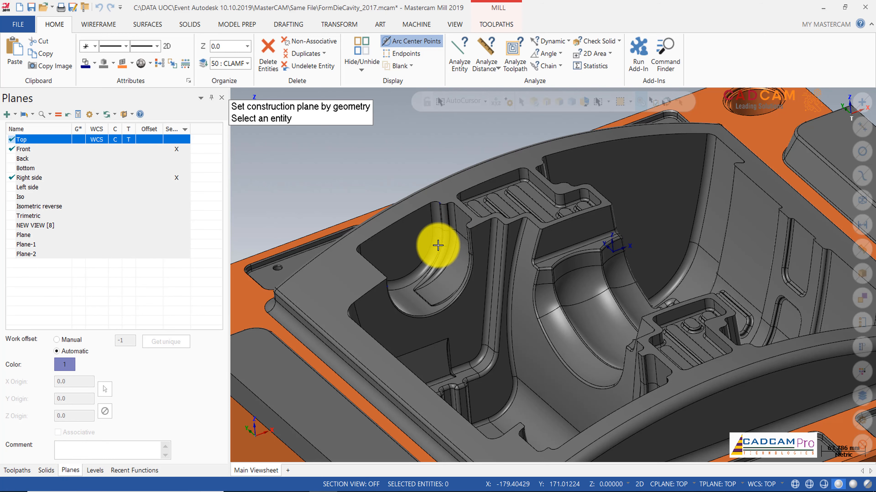
{"action": "left_click", "coordinate": [409, 249]}
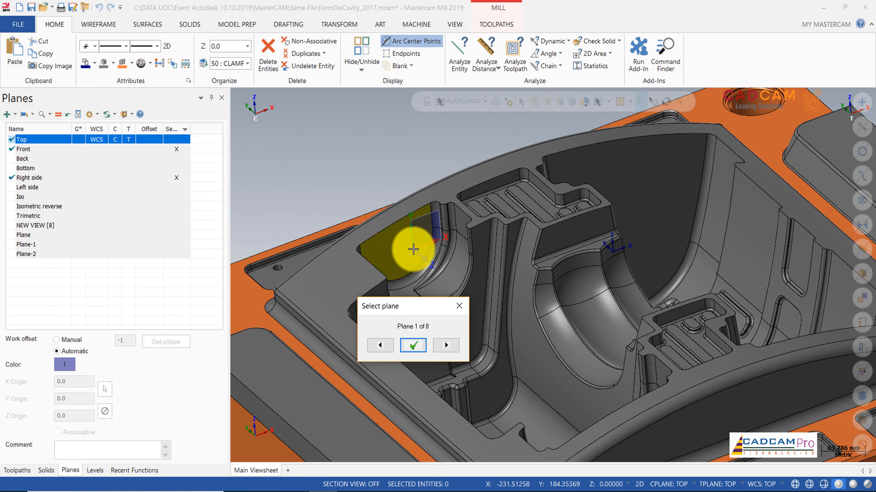
{"action": "scroll", "coordinate": [413, 249], "scroll_direction": "up", "scroll_amount": 2}
{"action": "left_click", "coordinate": [413, 346]}
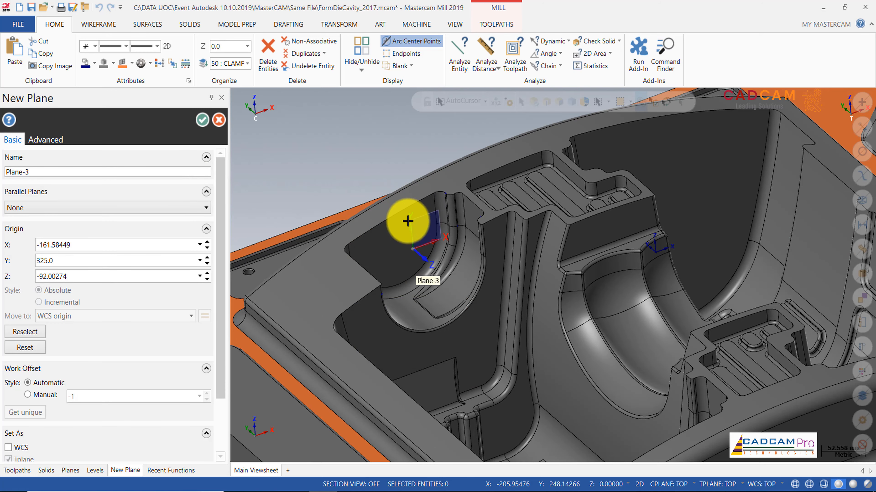
{"action": "left_click", "coordinate": [202, 119]}
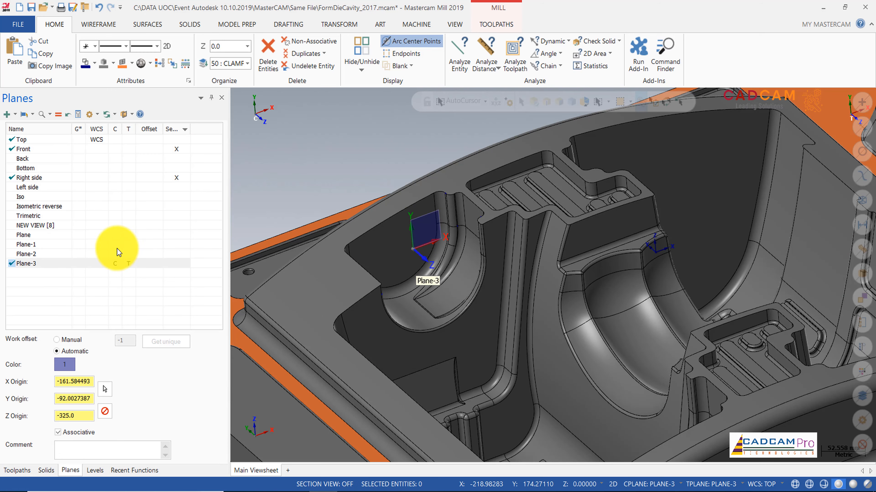
Step: Edit the new plane and drag its origin about 30 mm along its Z axis
{"action": "right_click", "coordinate": [27, 264]}
{"action": "left_click", "coordinate": [43, 279]}
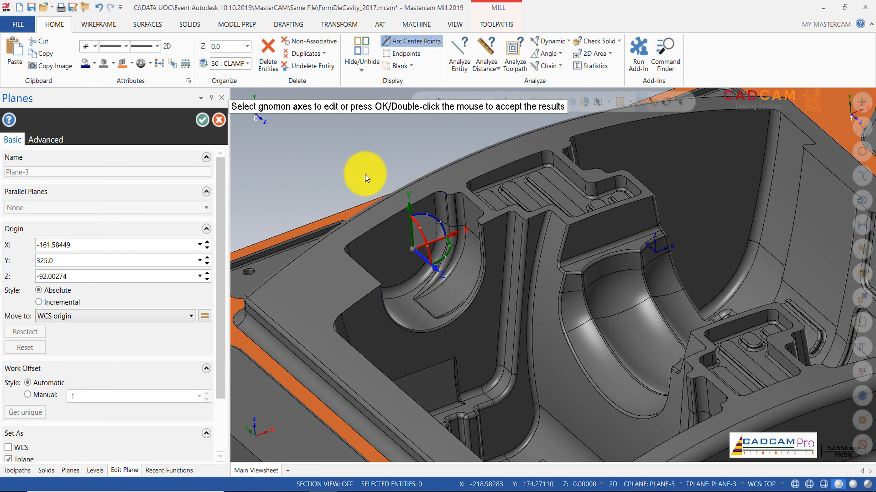
{"action": "scroll", "coordinate": [365, 174], "scroll_direction": "up", "scroll_amount": 2}
{"action": "left_click", "coordinate": [421, 235]}
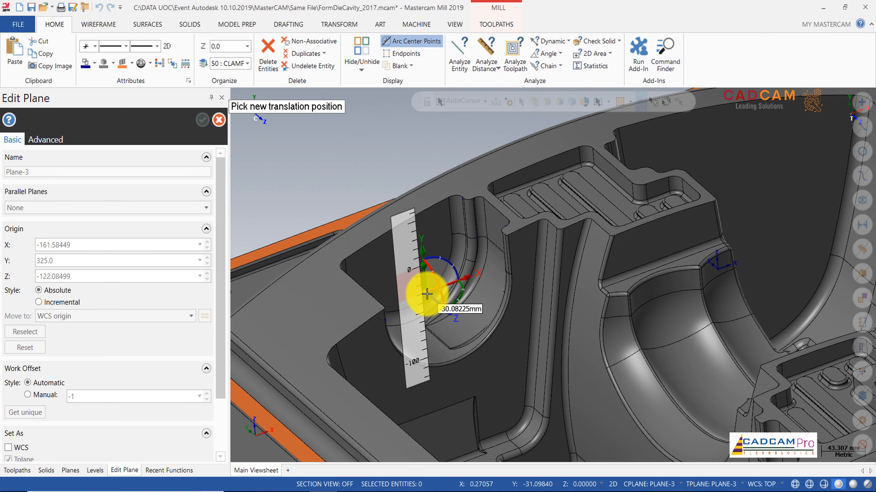
{"action": "left_click", "coordinate": [418, 315]}
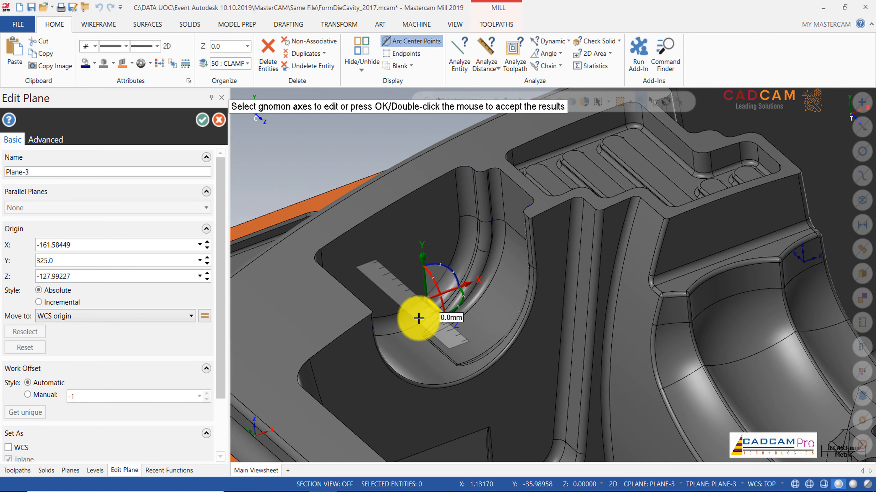
Step: Shift the plane origin about 15 mm along its X axis
{"action": "scroll", "coordinate": [420, 313], "scroll_direction": "up", "scroll_amount": 1}
{"action": "middle_click_drag", "start_coordinate": [420, 313], "coordinate": [591, 333]}
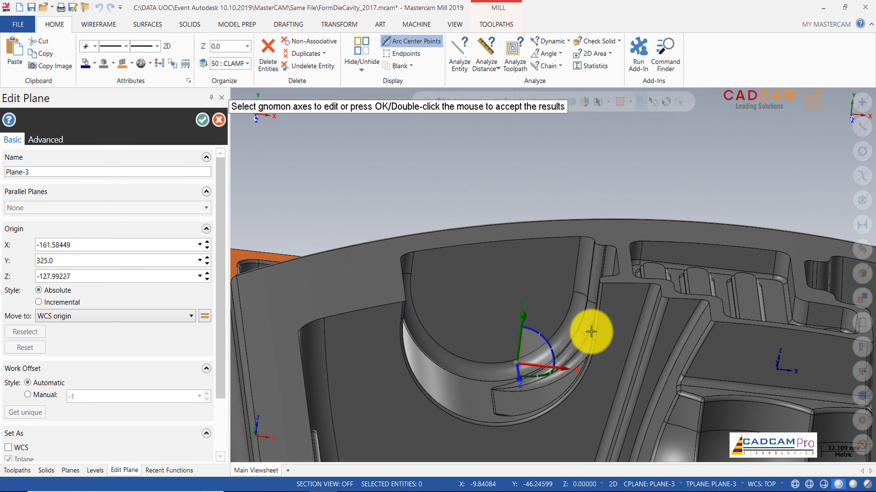
{"action": "left_click", "coordinate": [537, 359]}
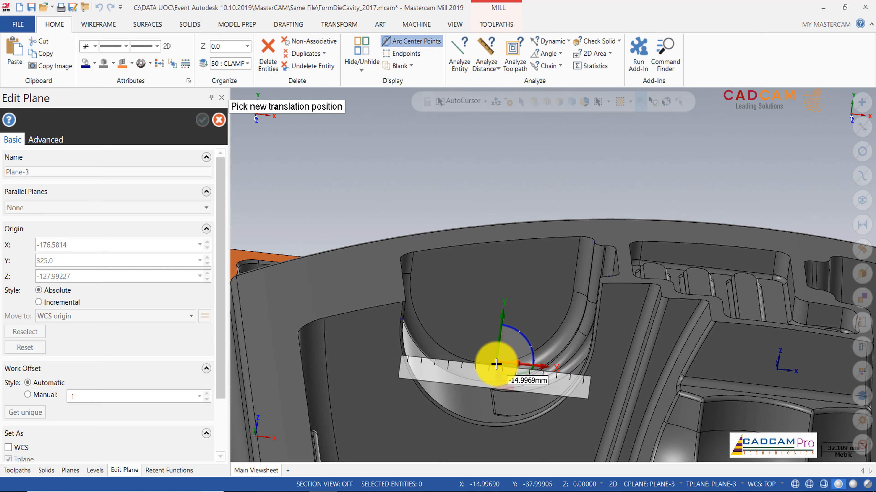
{"action": "left_click", "coordinate": [496, 365]}
Step: Drag the plane origin to a new point on the curved pocket's bottom edge
{"action": "middle_click_drag", "start_coordinate": [498, 364], "coordinate": [305, 143]}
{"action": "scroll", "coordinate": [485, 262], "scroll_direction": "down", "scroll_amount": 3}
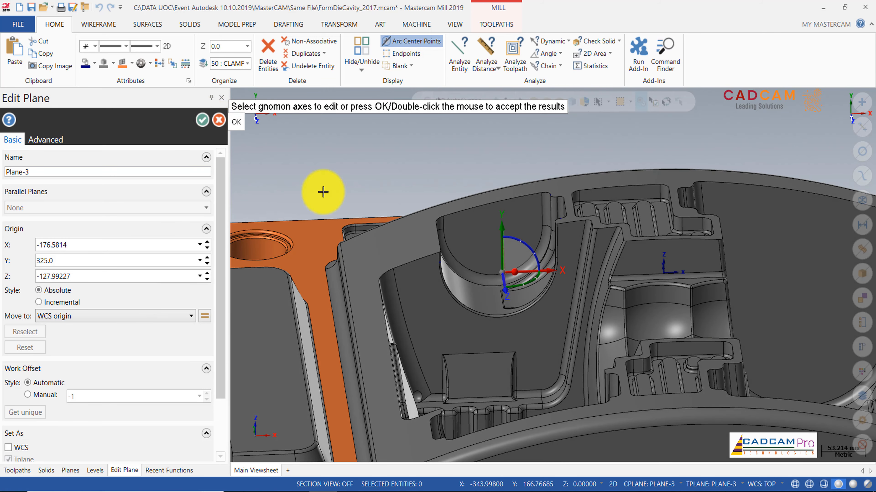
{"action": "scroll", "coordinate": [496, 274], "scroll_direction": "up", "scroll_amount": 5}
{"action": "scroll", "coordinate": [492, 275], "scroll_direction": "up", "scroll_amount": 2}
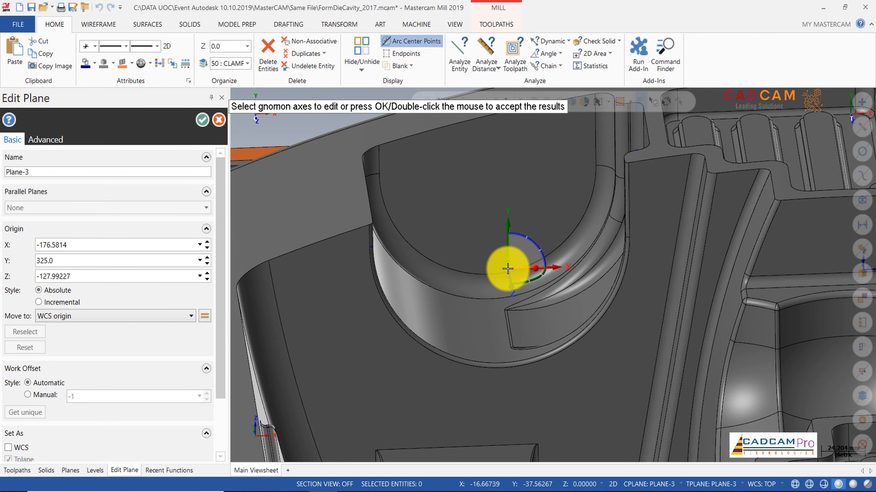
{"action": "left_click", "coordinate": [509, 268]}
{"action": "middle_click_drag", "start_coordinate": [561, 298], "coordinate": [415, 299]}
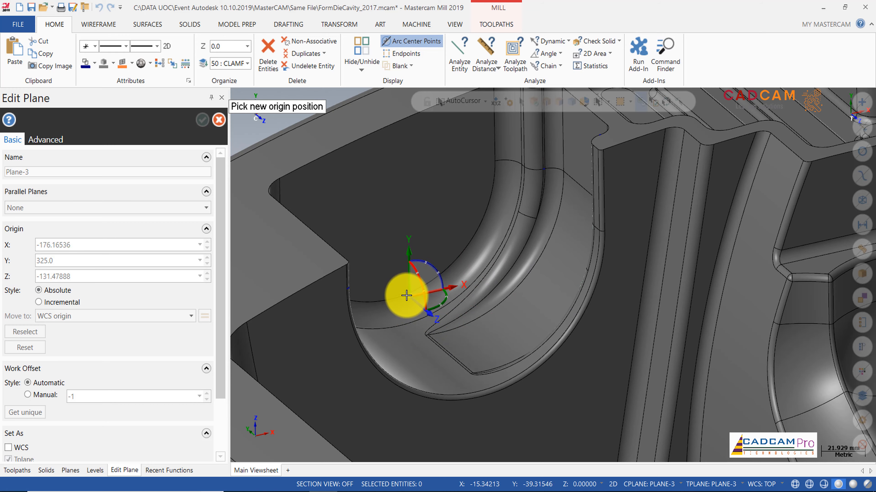
{"action": "left_click", "coordinate": [405, 295]}
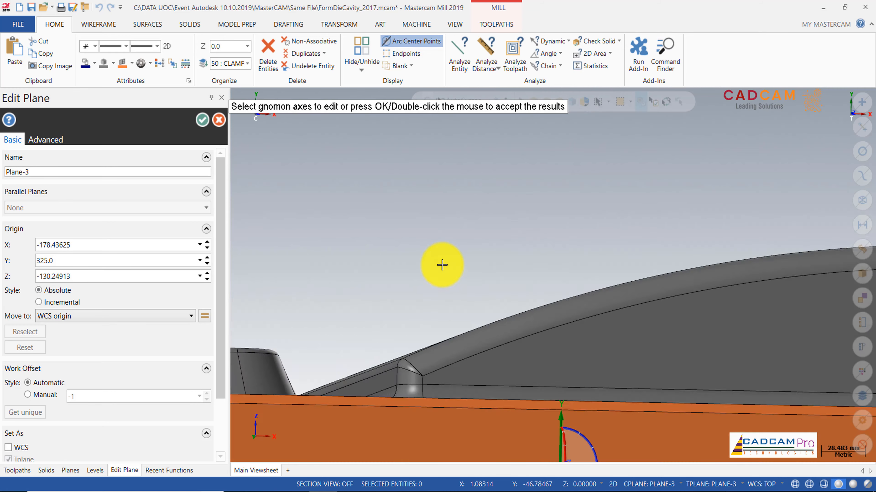
Step: Inspect the plane gnomon's position and orientation from several views
{"action": "scroll", "coordinate": [442, 265], "scroll_direction": "down", "scroll_amount": 5}
{"action": "scroll", "coordinate": [524, 209], "scroll_direction": "down", "scroll_amount": 5}
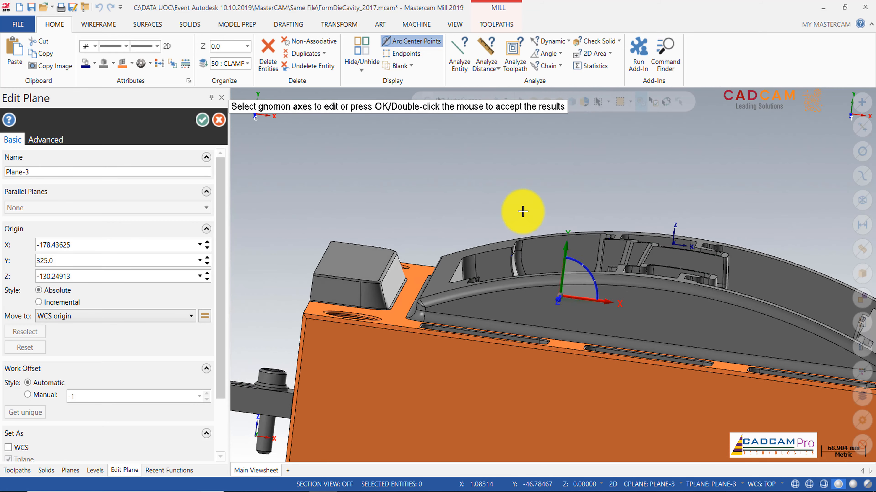
{"action": "right_click", "coordinate": [525, 189]}
{"action": "left_click", "coordinate": [552, 246]}
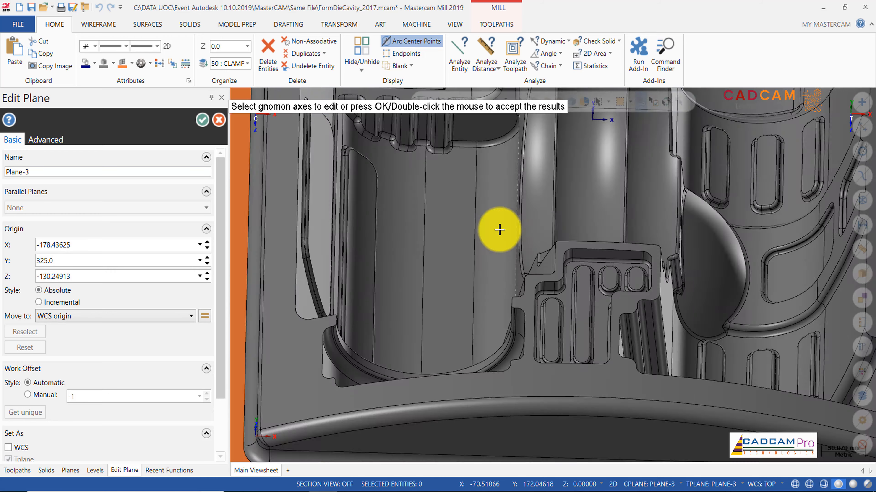
{"action": "scroll", "coordinate": [497, 352], "scroll_direction": "down", "scroll_amount": 15}
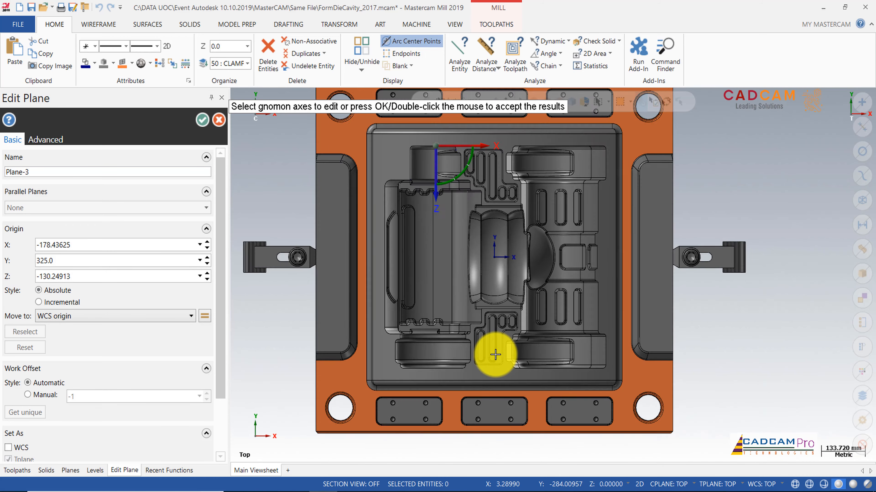
{"action": "scroll", "coordinate": [429, 156], "scroll_direction": "up", "scroll_amount": 3}
{"action": "scroll", "coordinate": [438, 193], "scroll_direction": "up", "scroll_amount": 4}
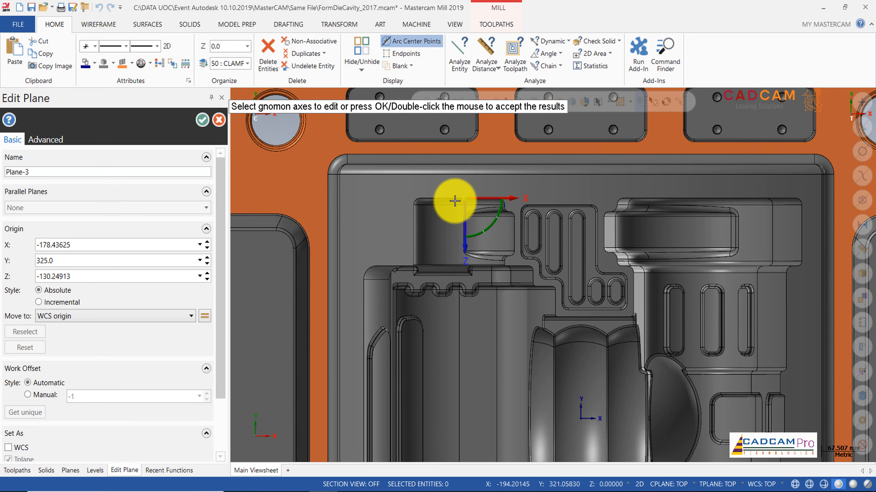
{"action": "middle_click_drag", "start_coordinate": [453, 199], "coordinate": [480, 359]}
{"action": "scroll", "coordinate": [480, 369], "scroll_direction": "up", "scroll_amount": 5}
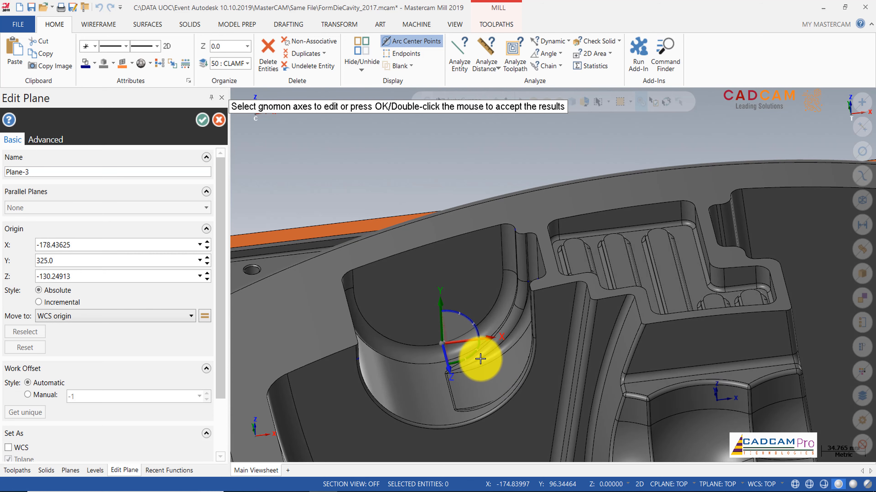
Step: Rotate the plane -90° about its gnomon axis and accept the plane edits
{"action": "left_click", "coordinate": [470, 356]}
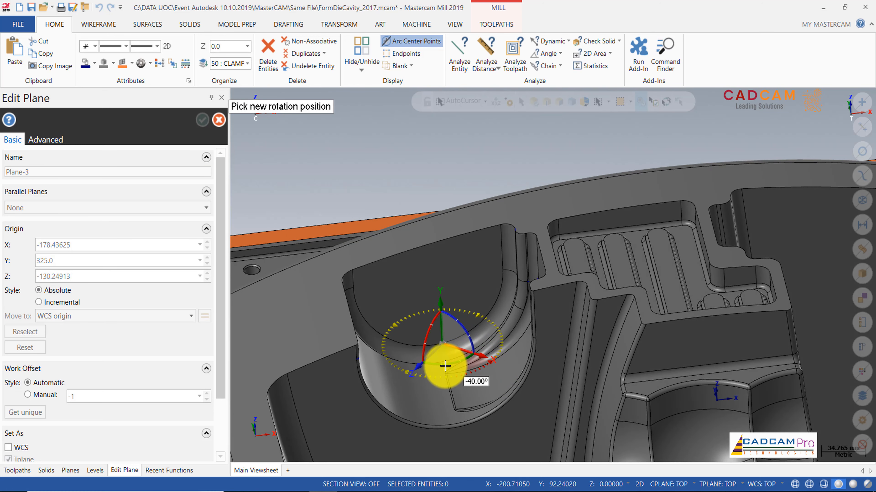
{"action": "type", "text": "-"}
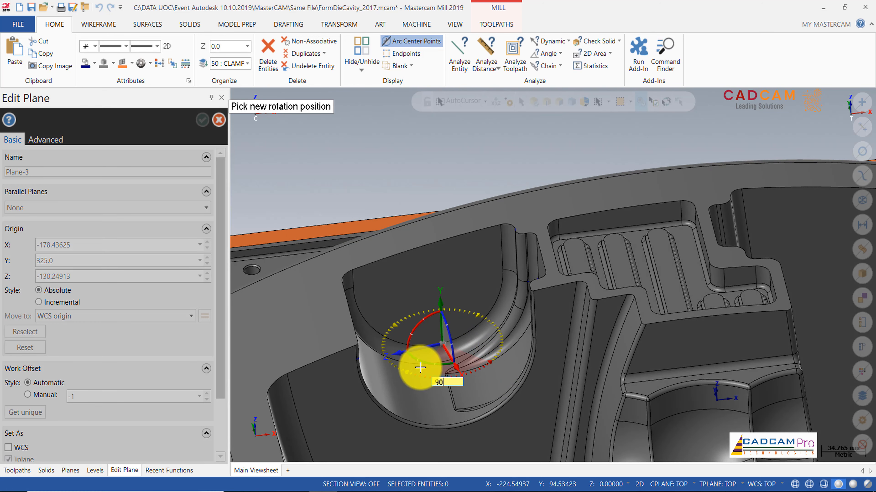
{"action": "type", "text": "90"}
{"action": "key", "text": "Return"}
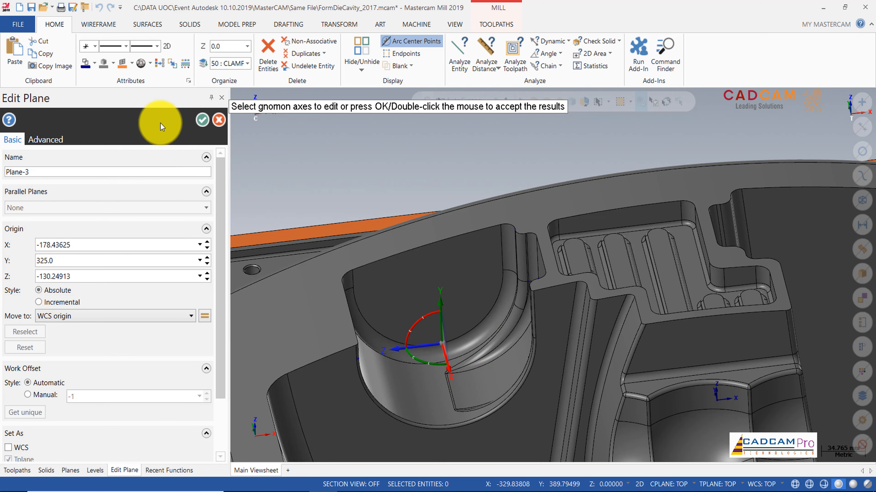
{"action": "left_click", "coordinate": [199, 121]}
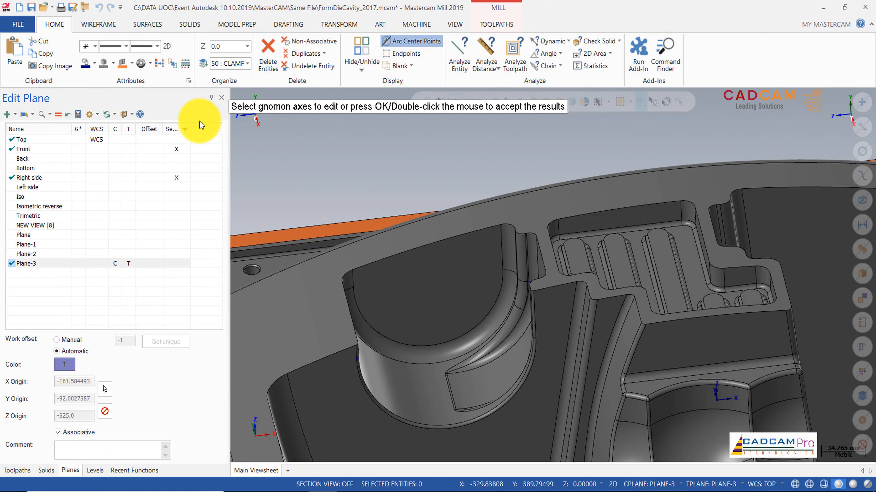
Step: Make the new plane the active WCS and graphics view, and switch the model to wireframe display
{"action": "left_click", "coordinate": [96, 263]}
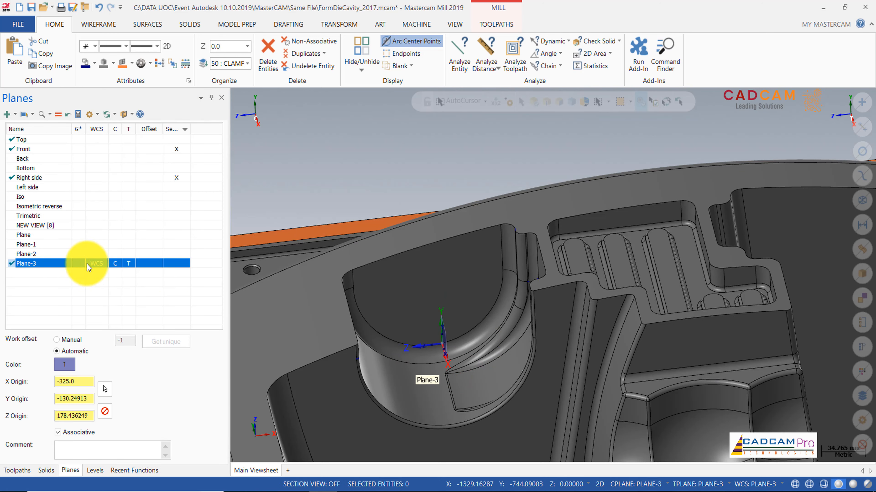
{"action": "left_click", "coordinate": [80, 264]}
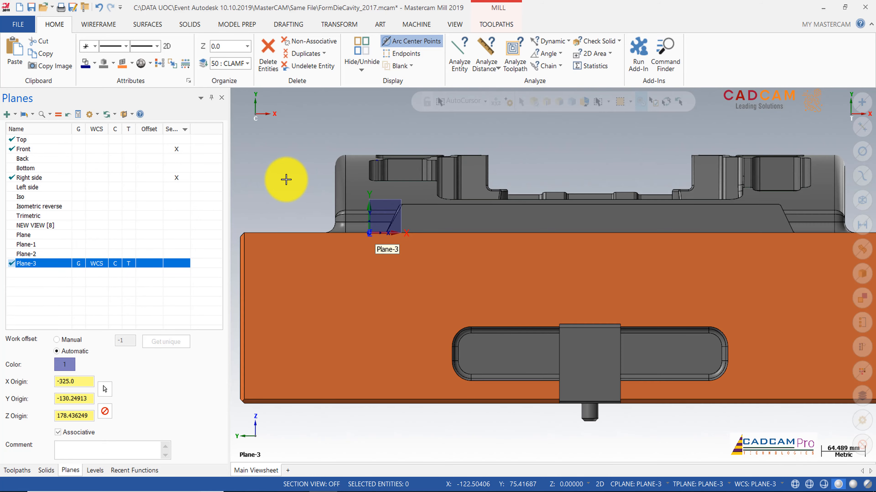
{"action": "left_click", "coordinate": [454, 24]}
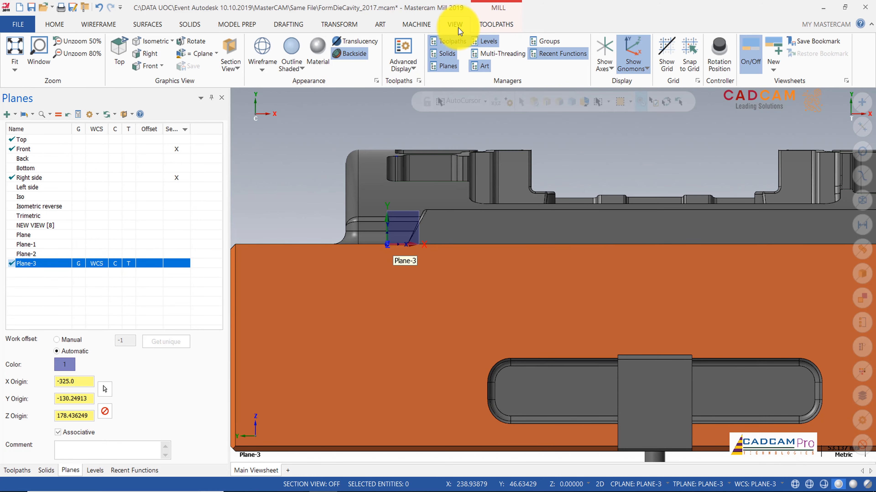
{"action": "left_click", "coordinate": [261, 47]}
{"action": "scroll", "coordinate": [405, 240], "scroll_direction": "up", "scroll_amount": 3}
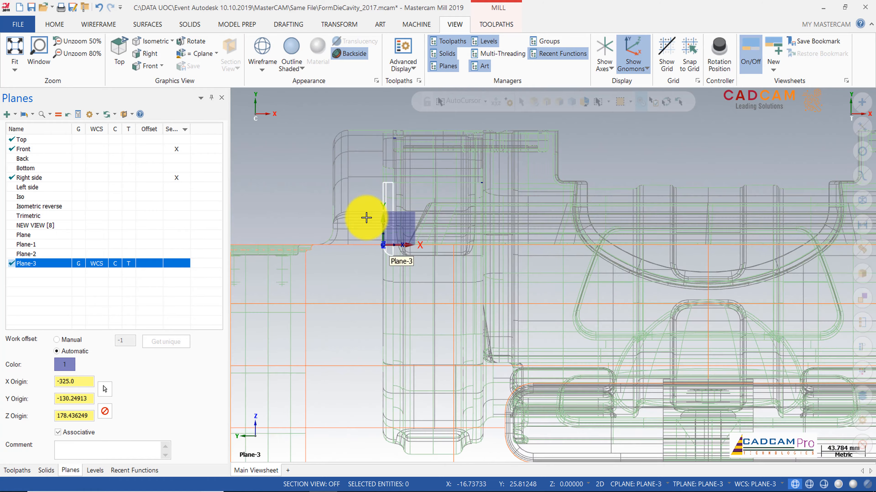
{"action": "scroll", "coordinate": [402, 372], "scroll_direction": "down", "scroll_amount": 2}
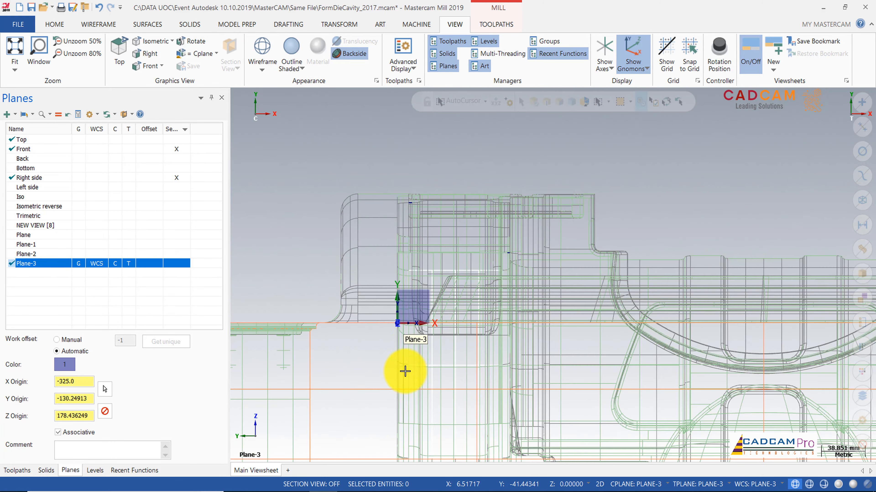
{"action": "scroll", "coordinate": [415, 269], "scroll_direction": "up", "scroll_amount": 2}
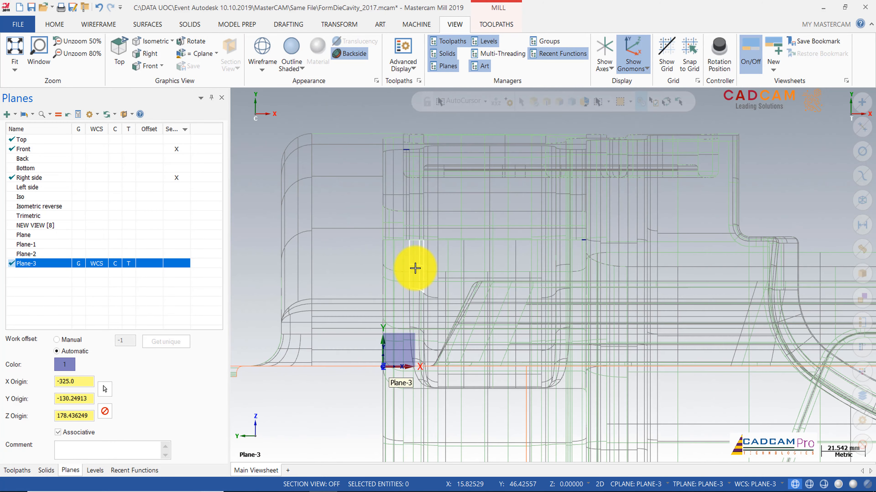
Step: Draw a line from the plane origin upward, about 138 mm long at about 67°
{"action": "left_click", "coordinate": [99, 25]}
{"action": "left_click", "coordinate": [75, 52]}
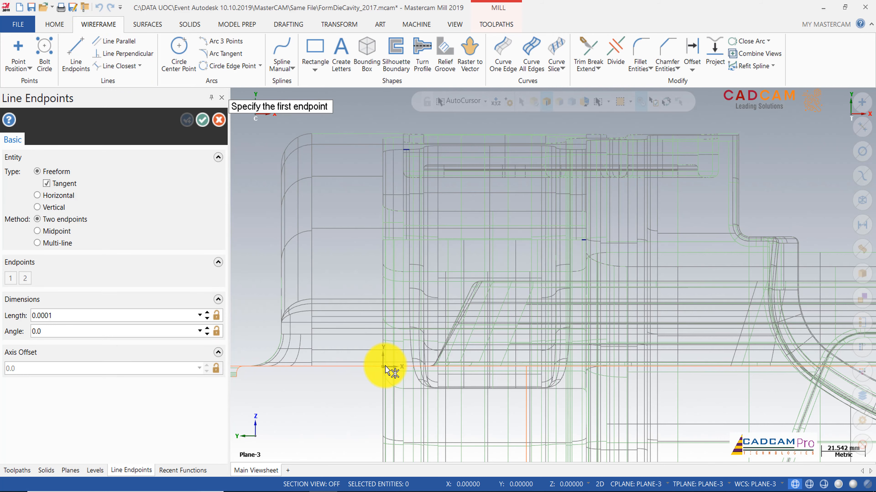
{"action": "left_click", "coordinate": [385, 366]}
{"action": "scroll", "coordinate": [477, 216], "scroll_direction": "down", "scroll_amount": 2}
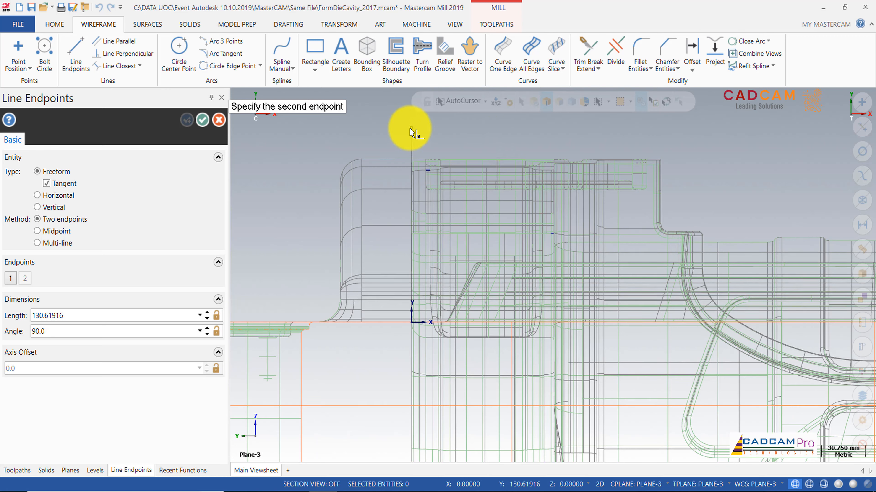
{"action": "left_click", "coordinate": [488, 132]}
{"action": "left_click", "coordinate": [202, 120]}
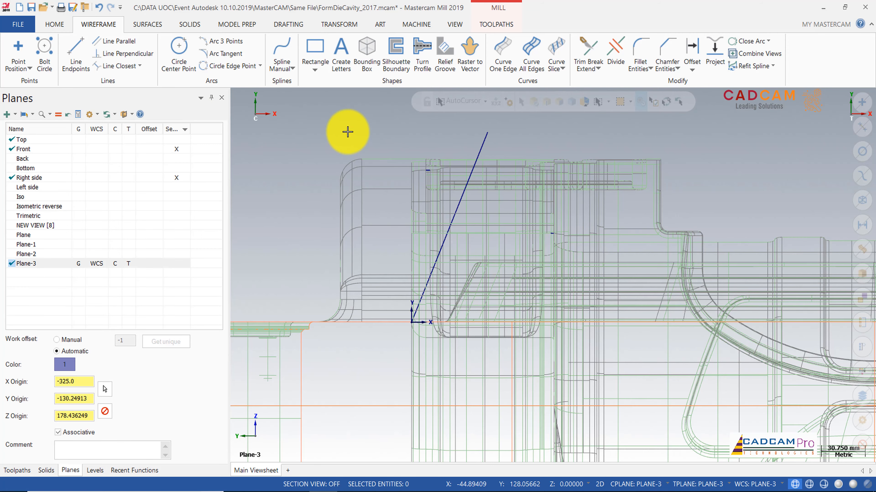
{"action": "scroll", "coordinate": [347, 132], "scroll_direction": "down", "scroll_amount": 5}
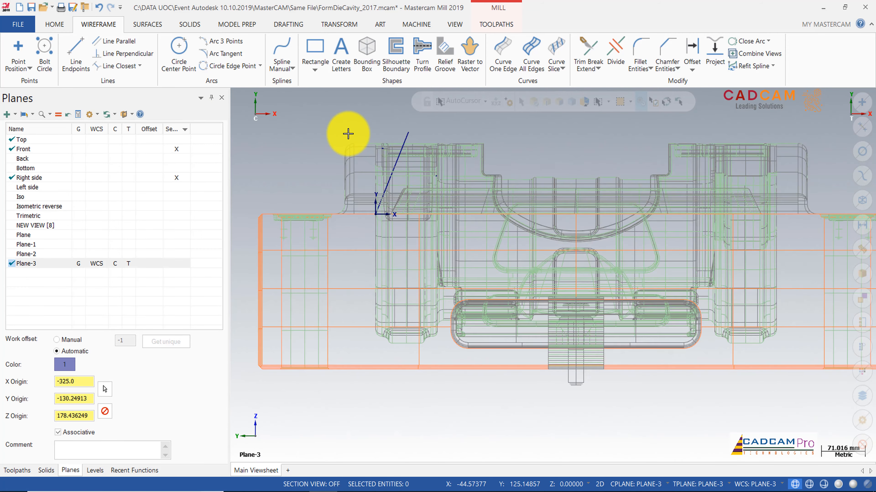
Step: Reset the active graphics view, WCS, construction and tool planes to the Top plane
{"action": "middle_click_drag", "start_coordinate": [347, 134], "coordinate": [507, 177]}
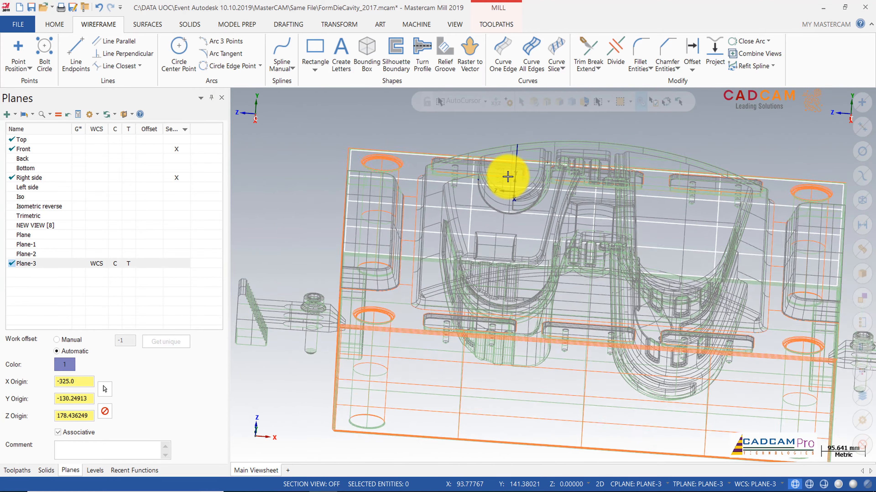
{"action": "scroll", "coordinate": [508, 177], "scroll_direction": "down", "scroll_amount": 3}
{"action": "middle_click_drag", "start_coordinate": [485, 162], "coordinate": [495, 142]}
{"action": "scroll", "coordinate": [494, 142], "scroll_direction": "up", "scroll_amount": 3}
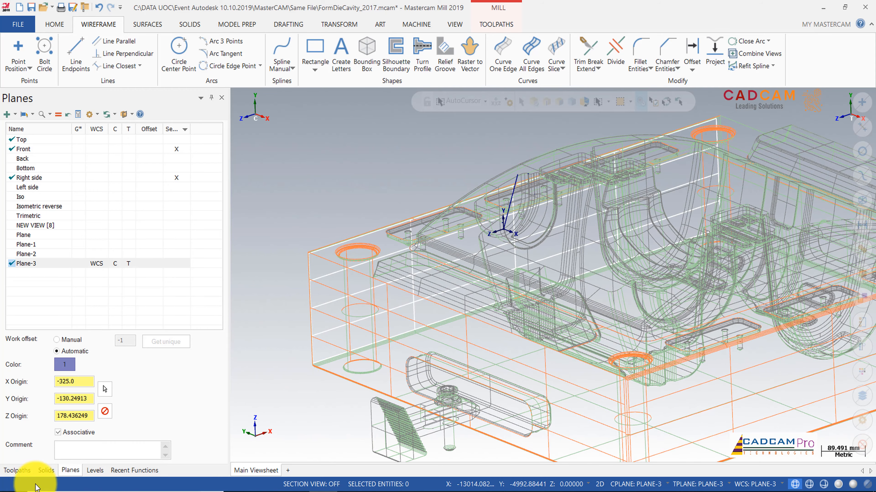
{"action": "left_click", "coordinate": [80, 139]}
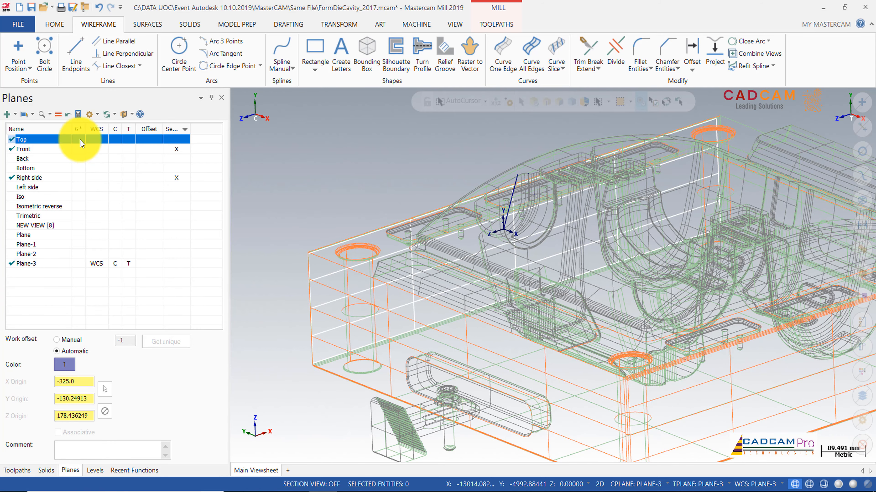
{"action": "left_click", "coordinate": [92, 140]}
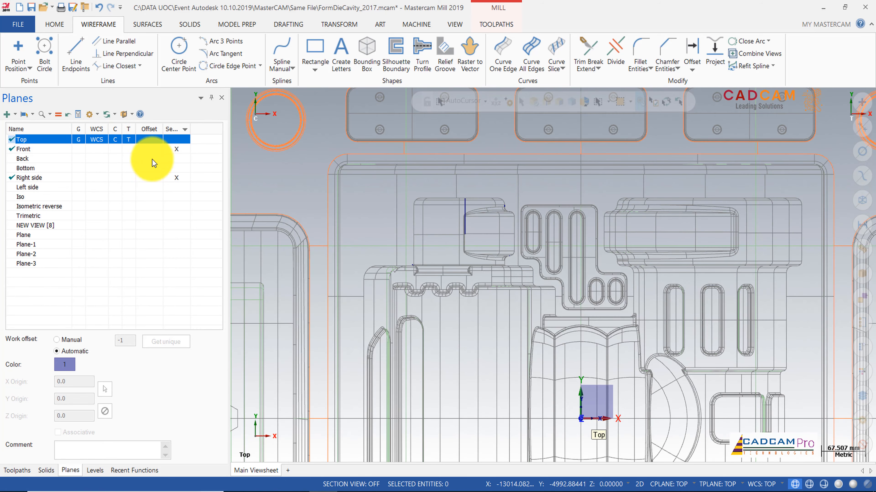
Step: Switch the model display from wireframe back to outline shaded
{"action": "scroll", "coordinate": [439, 249], "scroll_direction": "down", "scroll_amount": 5}
{"action": "middle_click_drag", "start_coordinate": [439, 249], "coordinate": [444, 235]}
{"action": "scroll", "coordinate": [444, 234], "scroll_direction": "up", "scroll_amount": 3}
{"action": "scroll", "coordinate": [381, 13], "scroll_direction": "down", "scroll_amount": 2}
{"action": "left_click", "coordinate": [457, 27]}
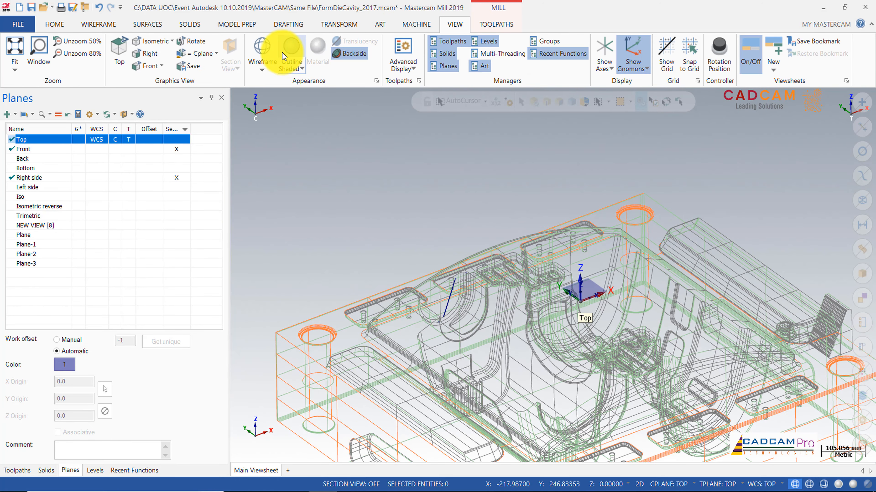
{"action": "left_click", "coordinate": [289, 50]}
{"action": "scroll", "coordinate": [411, 198], "scroll_direction": "down", "scroll_amount": 2}
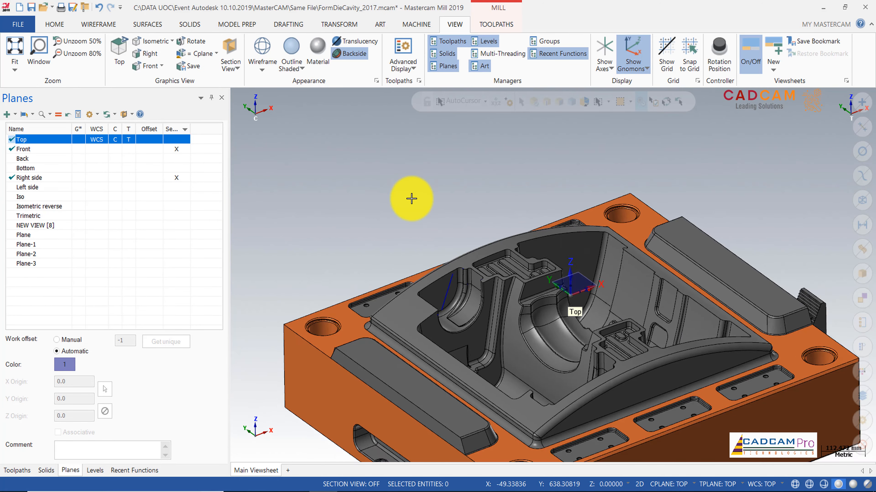
Step: Open the Toolpaths manager to show the existing toolpath groups
{"action": "left_click", "coordinate": [18, 470]}
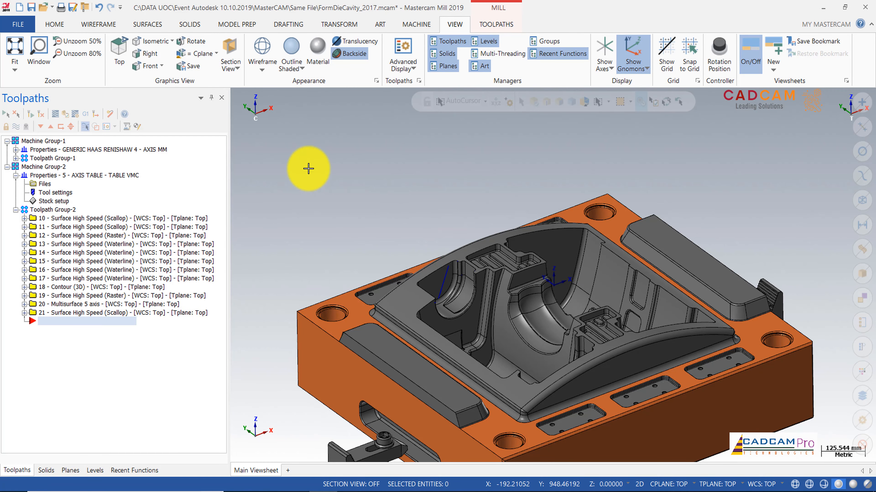
{"action": "scroll", "coordinate": [498, 160], "scroll_direction": "up", "scroll_amount": 2}
{"action": "scroll", "coordinate": [497, 160], "scroll_direction": "up", "scroll_amount": 1}
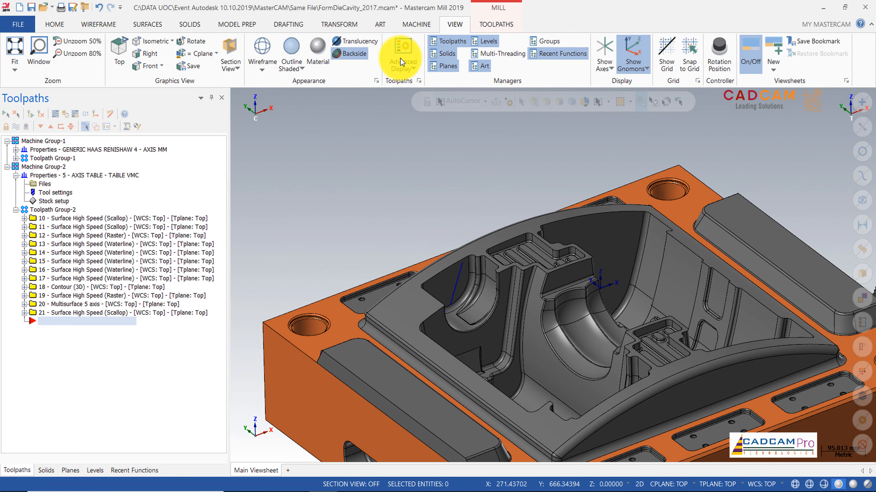
{"action": "left_click", "coordinate": [491, 26]}
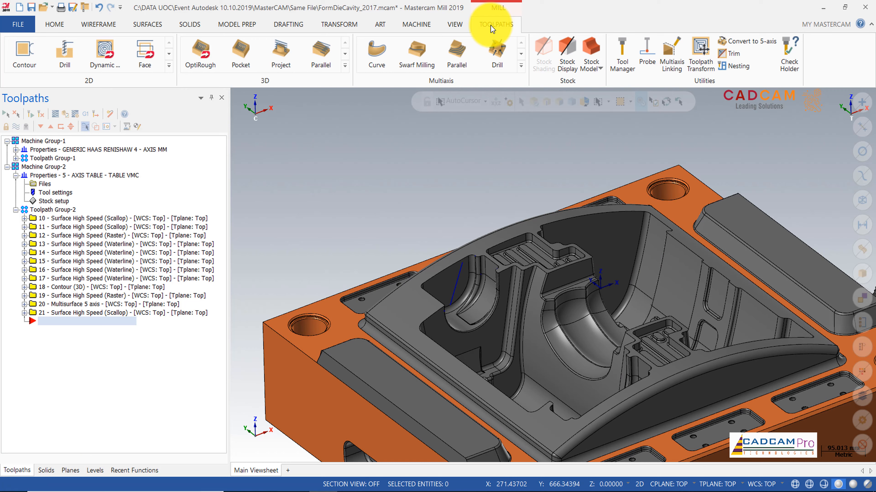
{"action": "left_click", "coordinate": [521, 66]}
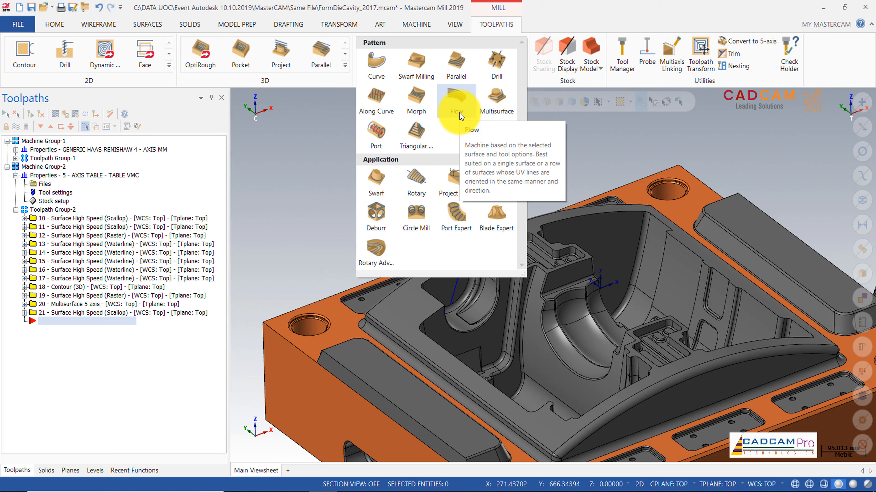
{"action": "left_click", "coordinate": [457, 103]}
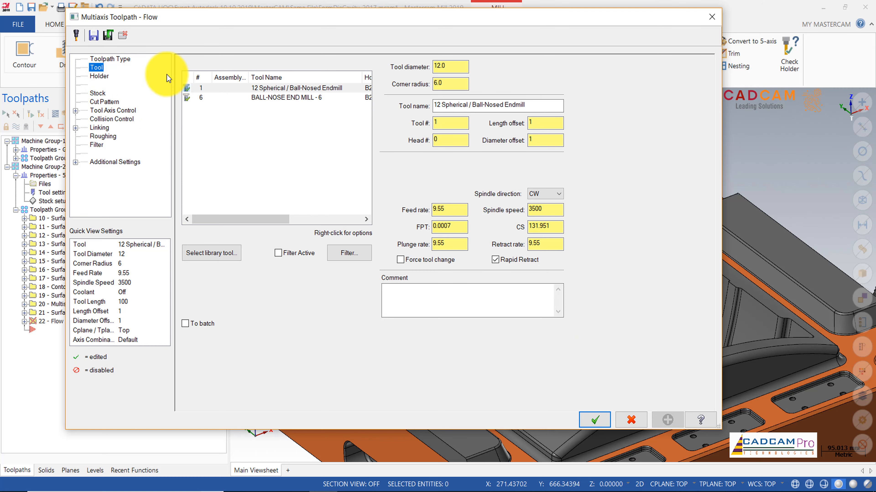
{"action": "left_click", "coordinate": [297, 98]}
{"action": "left_click", "coordinate": [631, 416]}
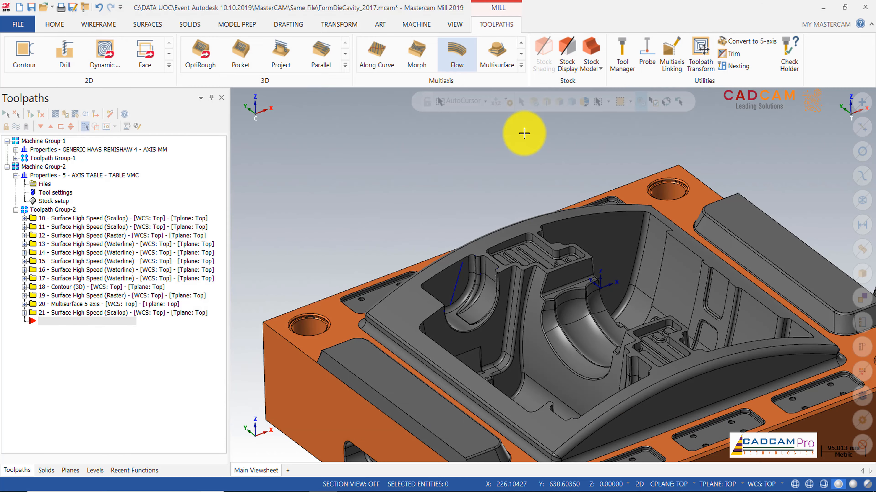
Step: Start a Multisurface multiaxis toolpath and choose the BALL-NOSE END MILL - 6 tool
{"action": "left_click", "coordinate": [520, 65]}
{"action": "left_click", "coordinate": [506, 107]}
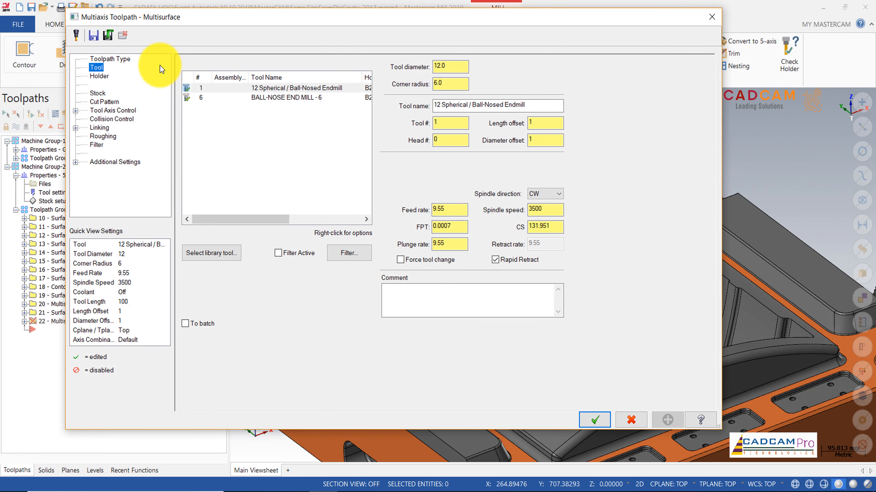
{"action": "left_click", "coordinate": [224, 98]}
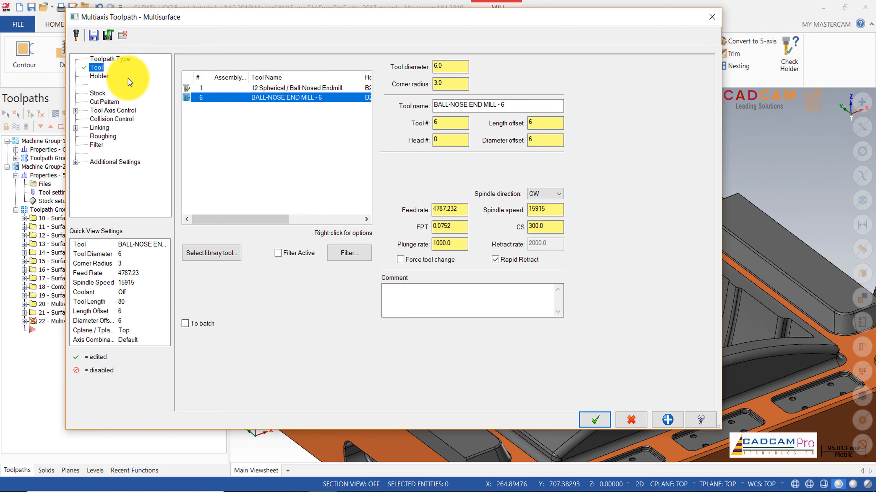
Step: On the cut pattern page keep Surface(s) as pattern option and select the inclined cavity wall face beside the drawn line
{"action": "left_click", "coordinate": [103, 76]}
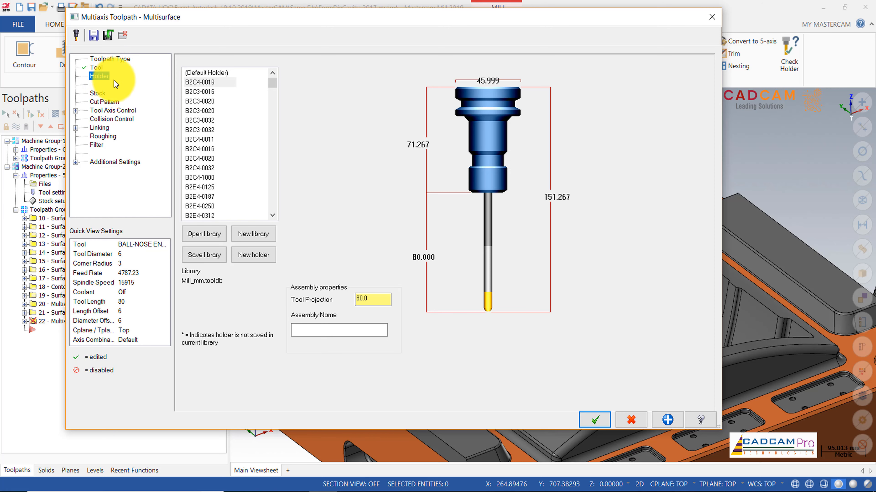
{"action": "left_click", "coordinate": [98, 93]}
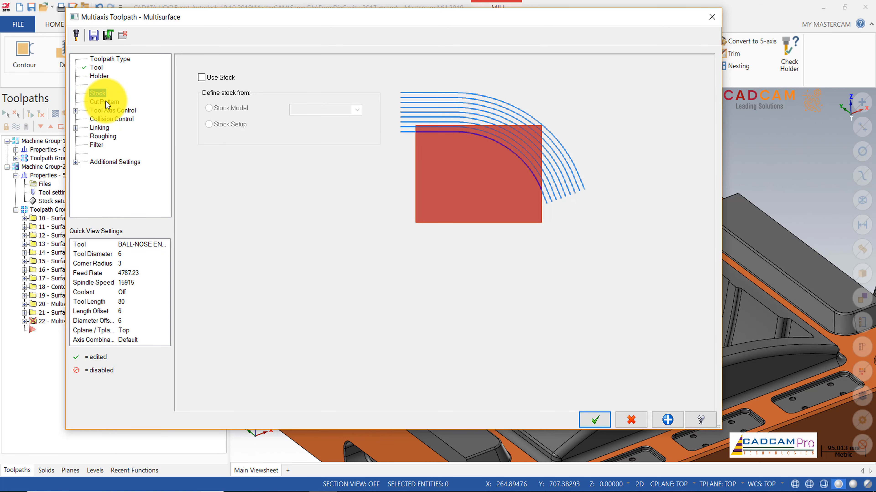
{"action": "left_click", "coordinate": [106, 101]}
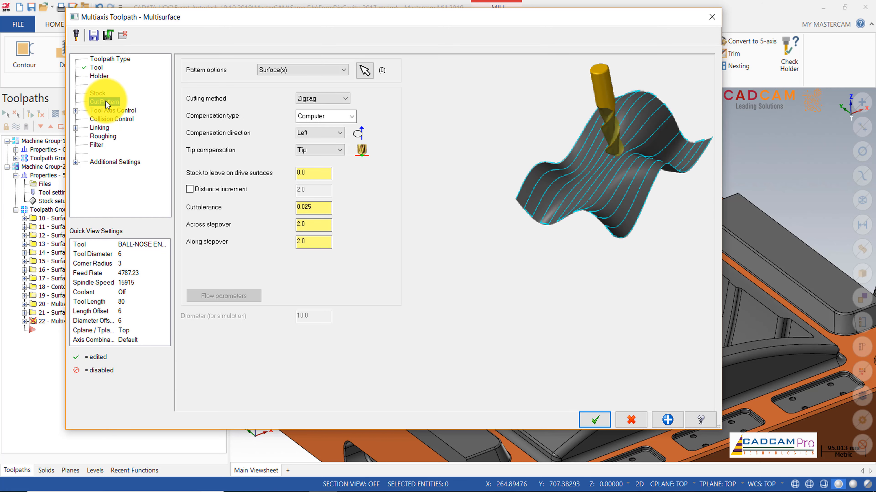
{"action": "left_click", "coordinate": [344, 71]}
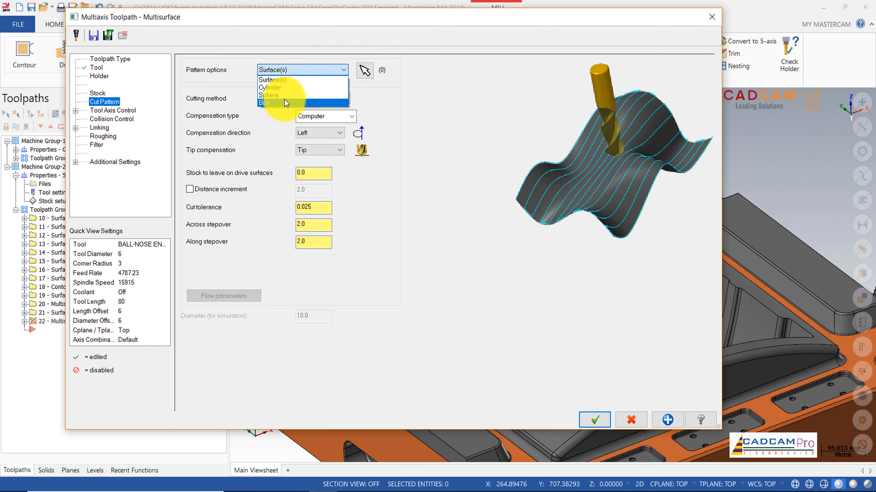
{"action": "left_click", "coordinate": [359, 72]}
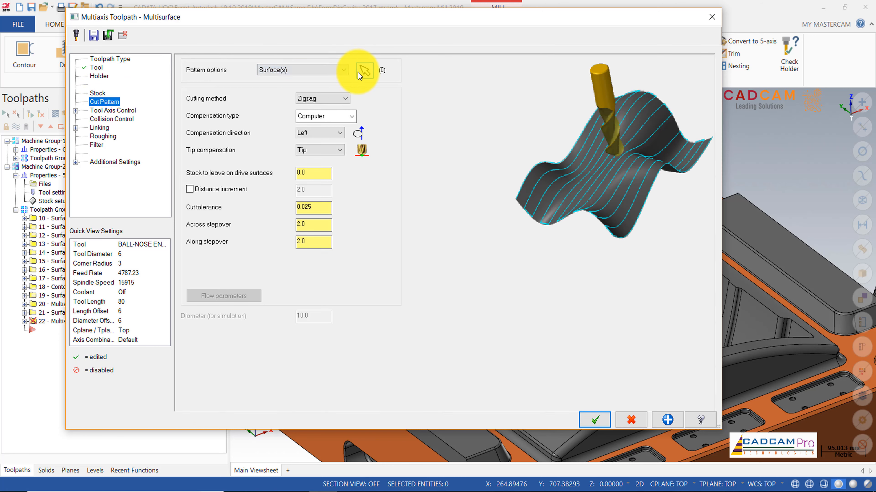
{"action": "left_click", "coordinate": [364, 71]}
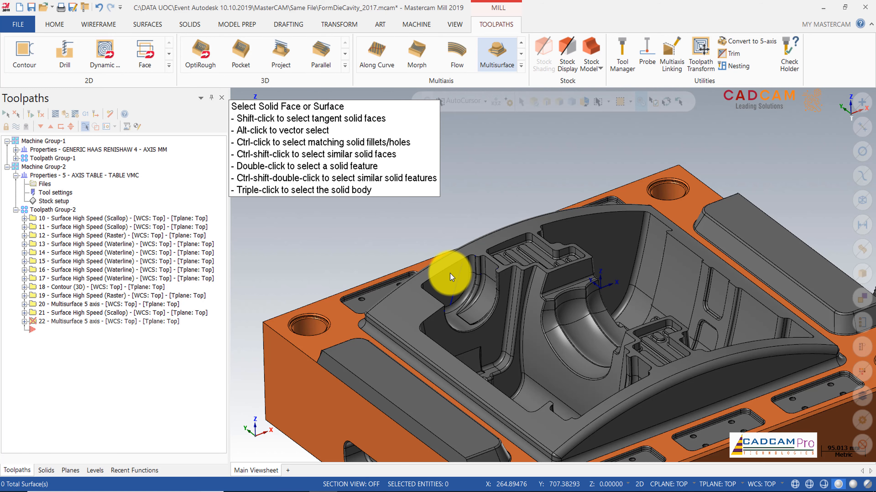
{"action": "scroll", "coordinate": [450, 274], "scroll_direction": "up", "scroll_amount": 3}
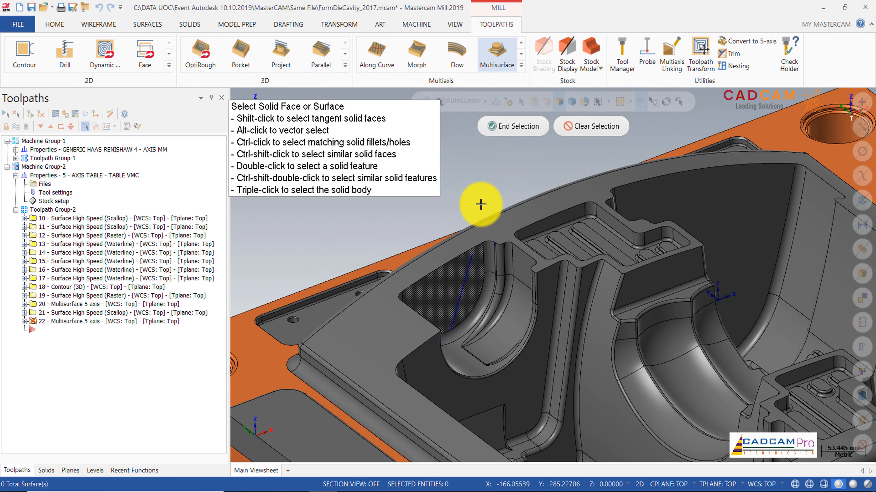
{"action": "left_click", "coordinate": [432, 280]}
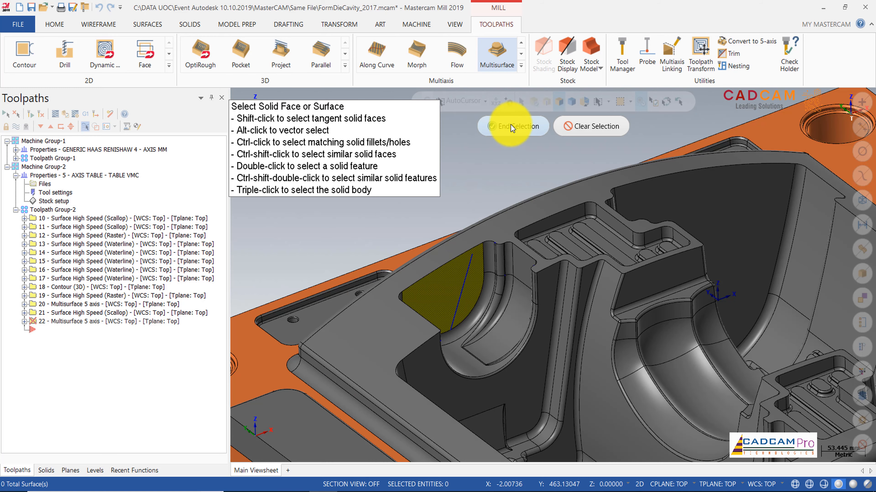
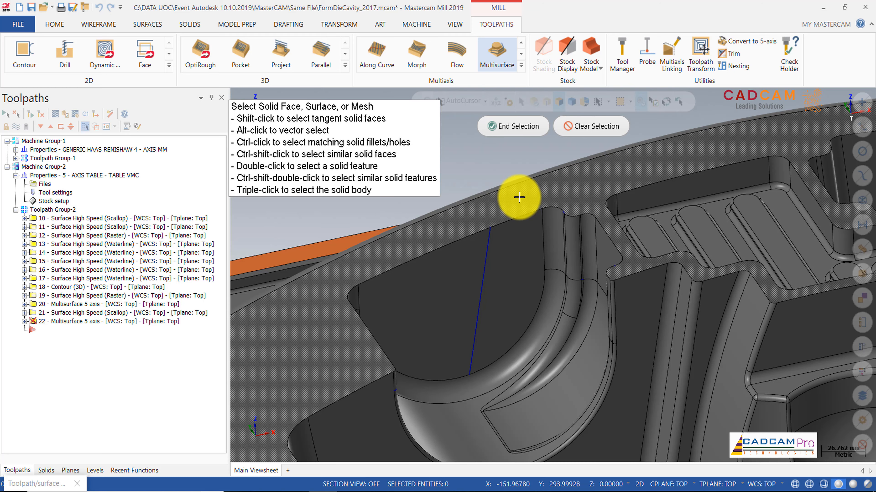
Step: Select the cavity's top rim face and the side and fillet faces bordering the inclined wall as collision check surfaces
{"action": "left_click", "coordinate": [519, 198]}
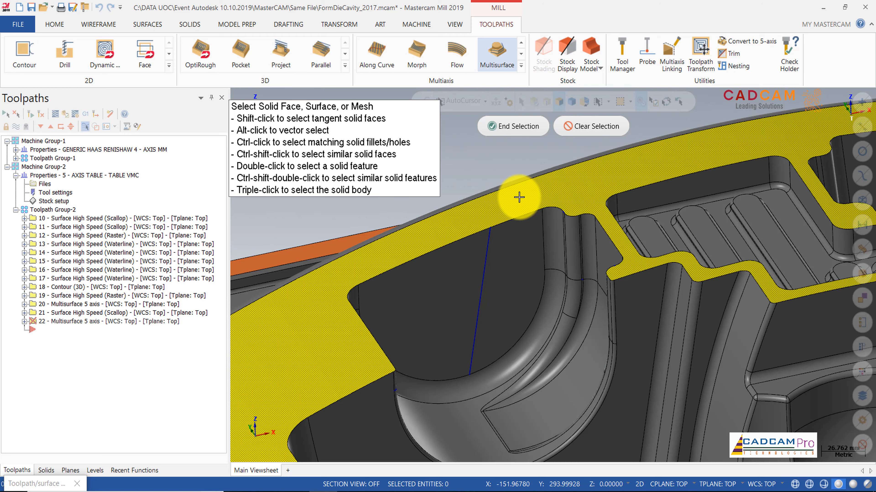
{"action": "left_click", "coordinate": [560, 242]}
{"action": "middle_click_drag", "start_coordinate": [469, 348], "coordinate": [428, 358]}
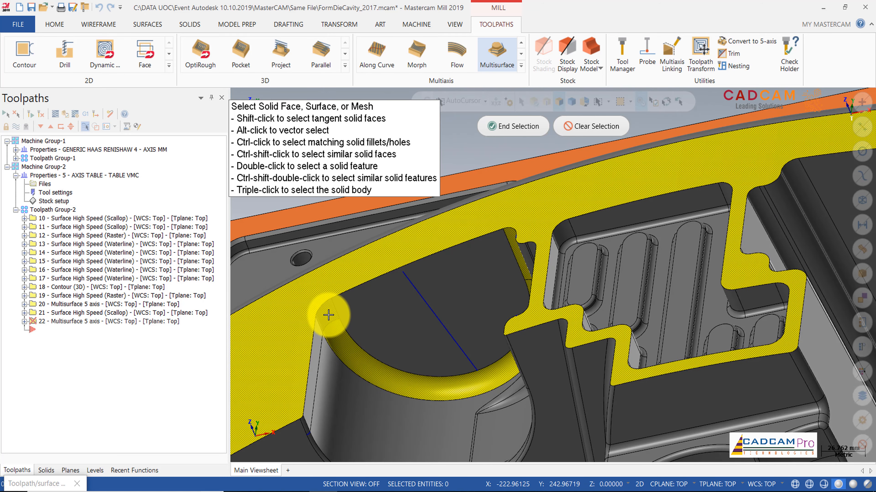
{"action": "left_click", "coordinate": [334, 372]}
{"action": "middle_click_drag", "start_coordinate": [475, 373], "coordinate": [538, 359]}
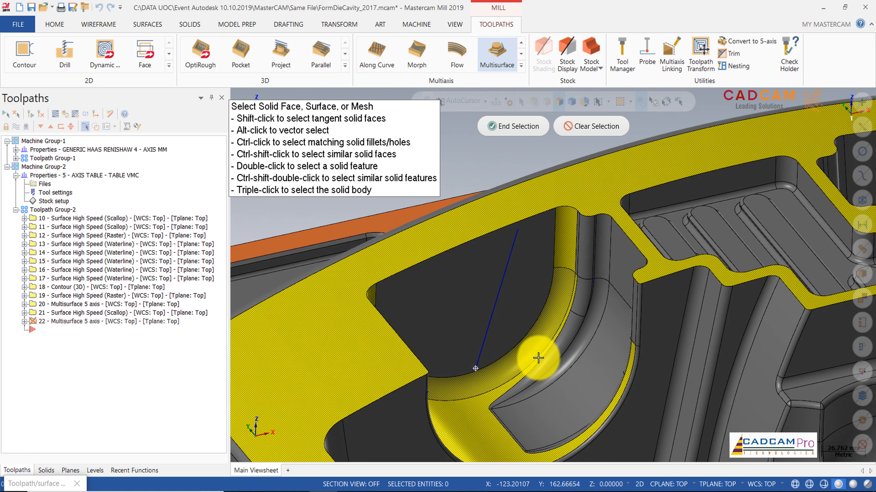
{"action": "scroll", "coordinate": [579, 250], "scroll_direction": "up", "scroll_amount": 2}
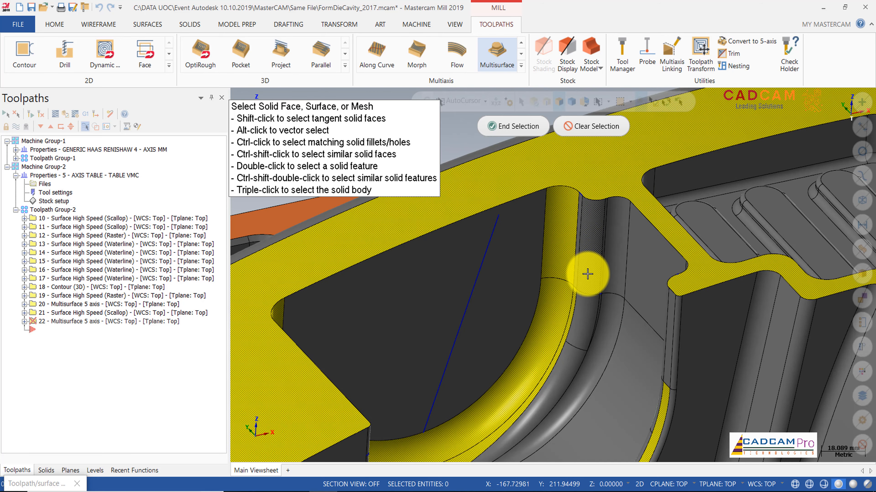
{"action": "left_click", "coordinate": [579, 301]}
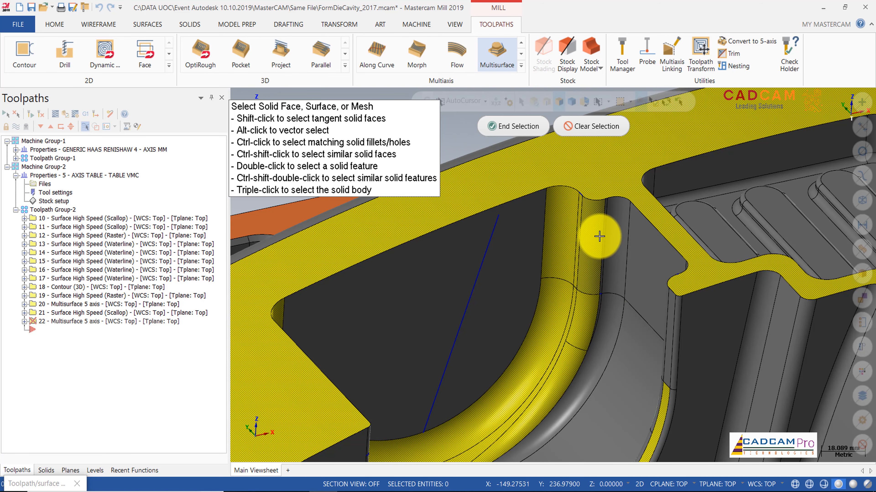
{"action": "scroll", "coordinate": [600, 236], "scroll_direction": "down", "scroll_amount": 4}
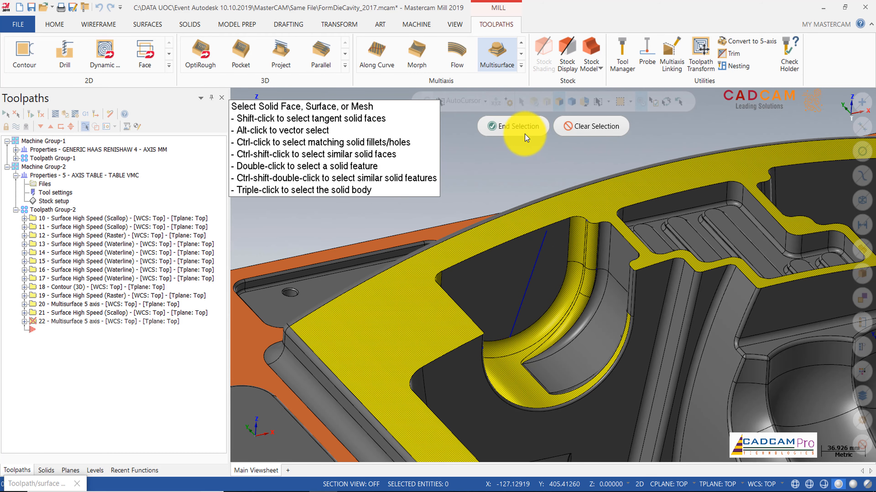
{"action": "left_click", "coordinate": [518, 126]}
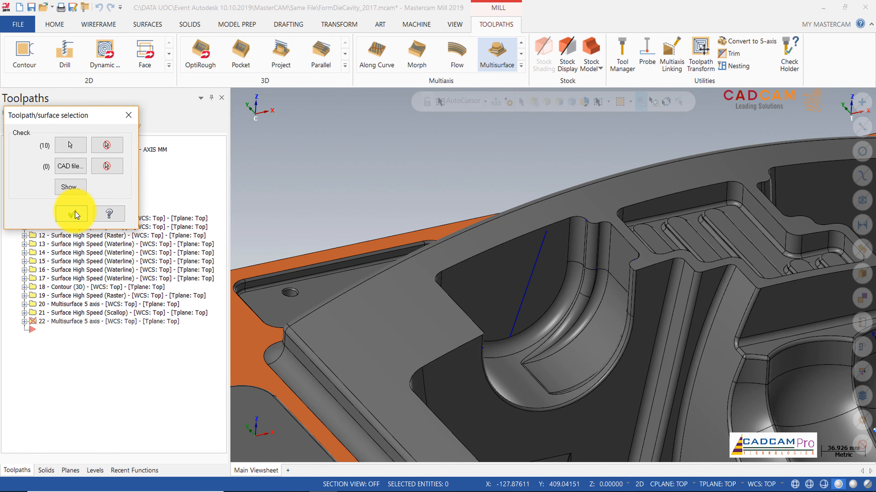
{"action": "left_click", "coordinate": [73, 214]}
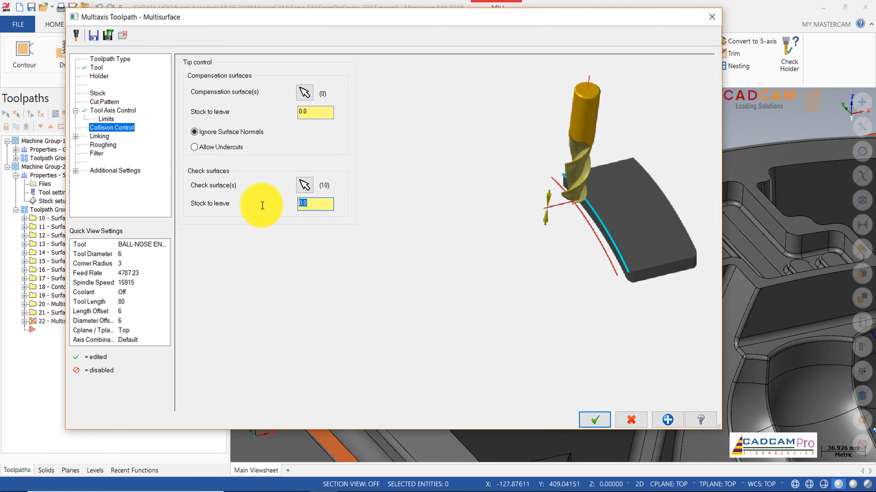
Step: Set the check surfaces' stock to leave to 0.5 and generate the Multisurface toolpath
{"action": "type", "text": "0.25"}
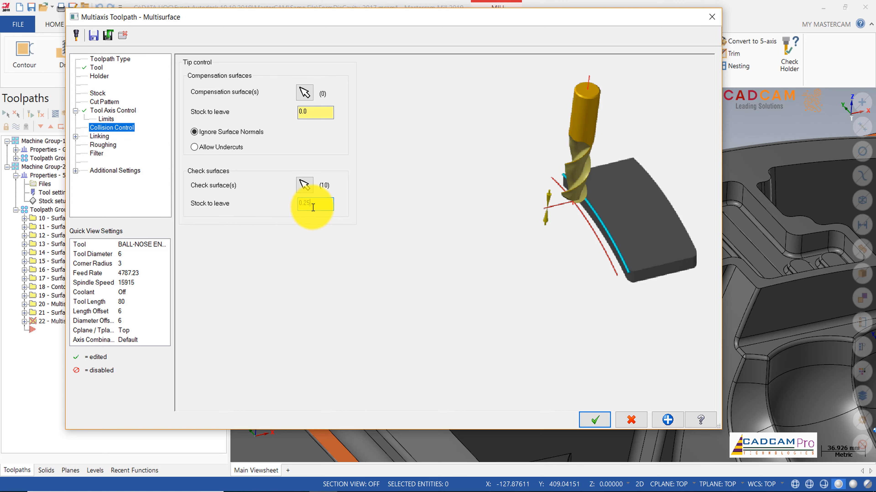
{"action": "left_click_drag", "start_coordinate": [312, 207], "coordinate": [251, 204]}
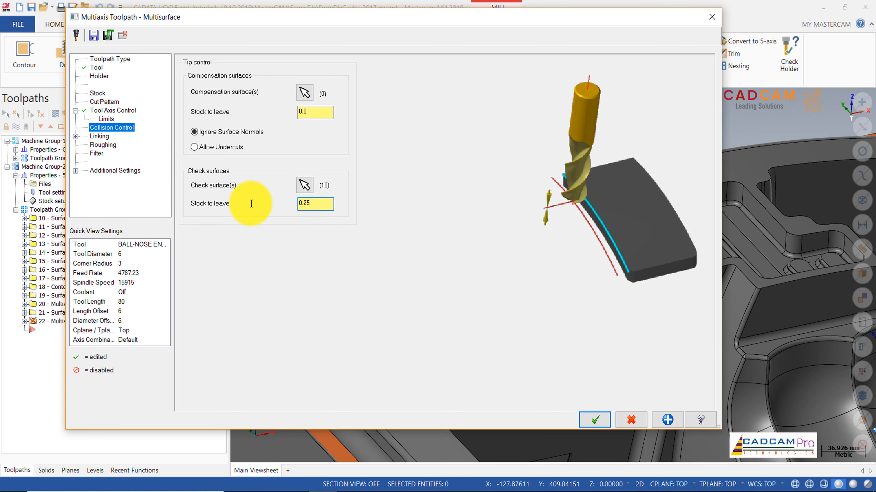
{"action": "left_click", "coordinate": [105, 137]}
{"action": "left_click", "coordinate": [104, 144]}
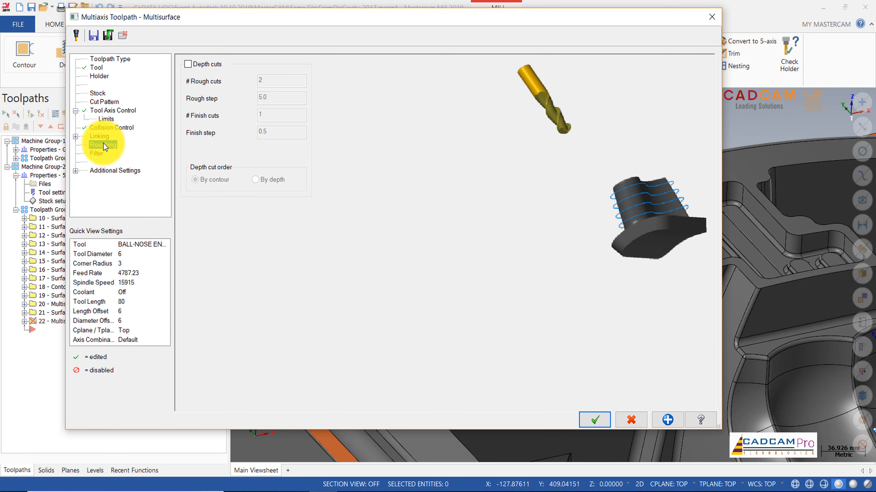
{"action": "left_click", "coordinate": [75, 137]}
{"action": "left_click", "coordinate": [108, 127]}
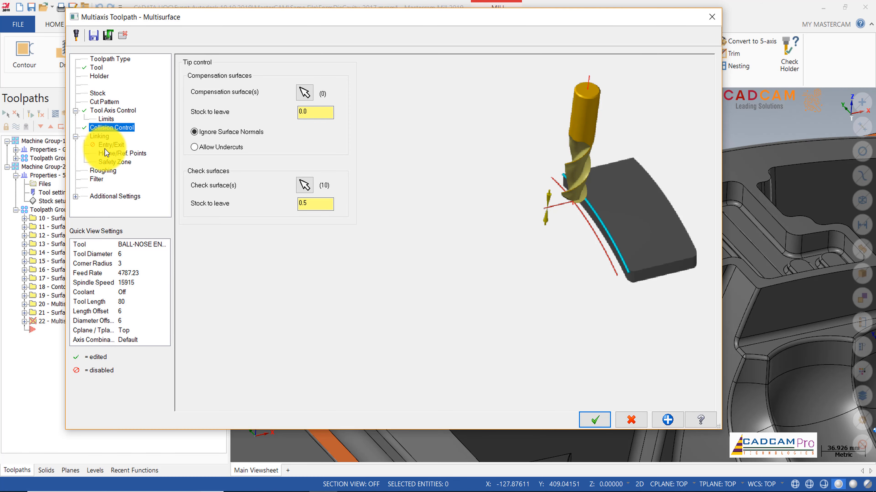
{"action": "left_click", "coordinate": [601, 419]}
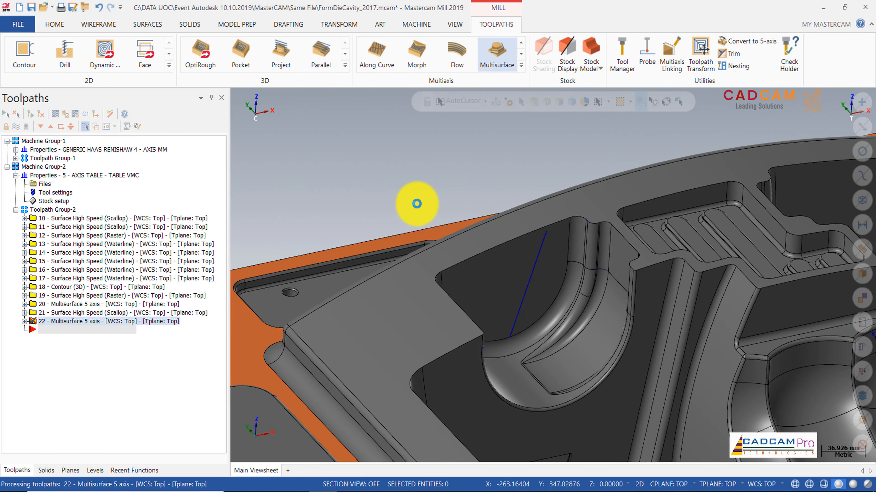
Step: Inspect the new toolpath on the inclined wall and backplot it from its start near the wall's upper corner
{"action": "scroll", "coordinate": [524, 286], "scroll_direction": "up", "scroll_amount": 5}
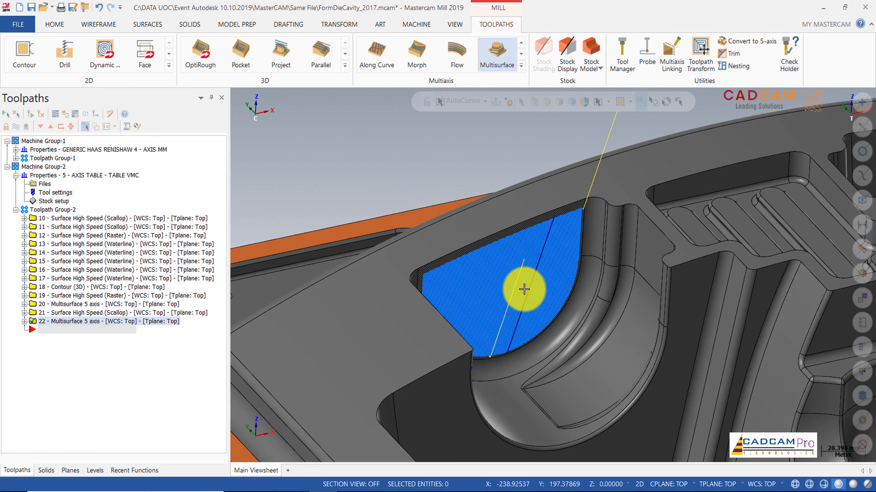
{"action": "middle_click_drag", "start_coordinate": [563, 274], "coordinate": [633, 195]}
{"action": "scroll", "coordinate": [673, 176], "scroll_direction": "down", "scroll_amount": 3}
{"action": "scroll", "coordinate": [633, 196], "scroll_direction": "up", "scroll_amount": 5}
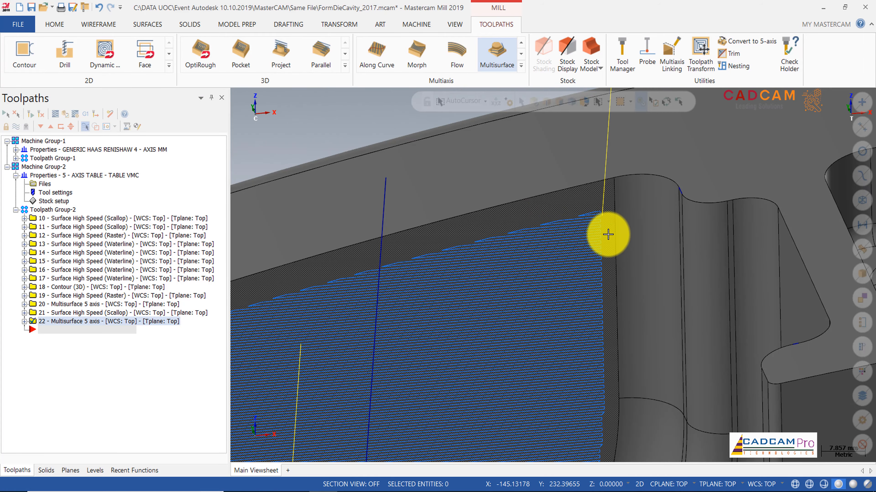
{"action": "middle_click_drag", "start_coordinate": [612, 248], "coordinate": [632, 260]}
{"action": "scroll", "coordinate": [632, 260], "scroll_direction": "down", "scroll_amount": 2}
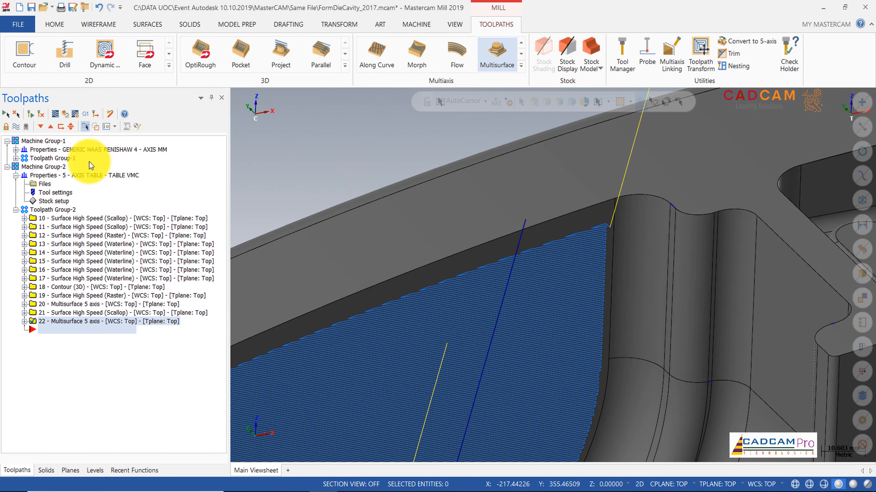
{"action": "left_click", "coordinate": [56, 115]}
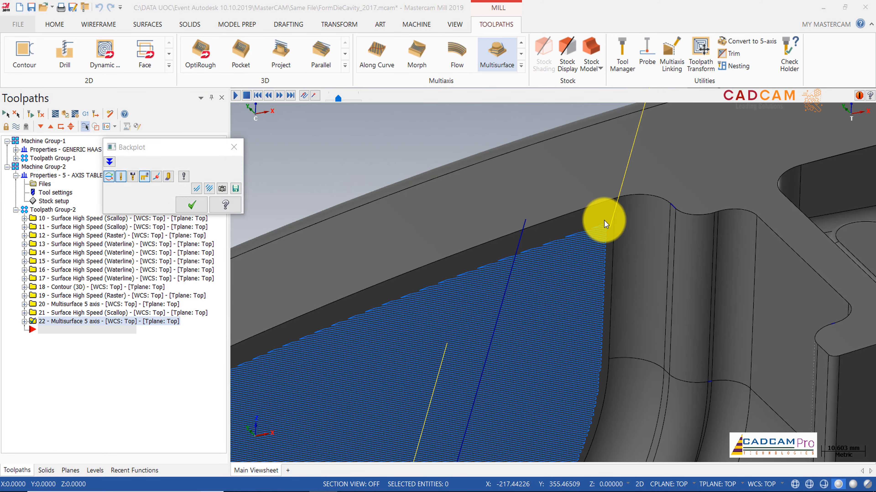
{"action": "left_click", "coordinate": [239, 97]}
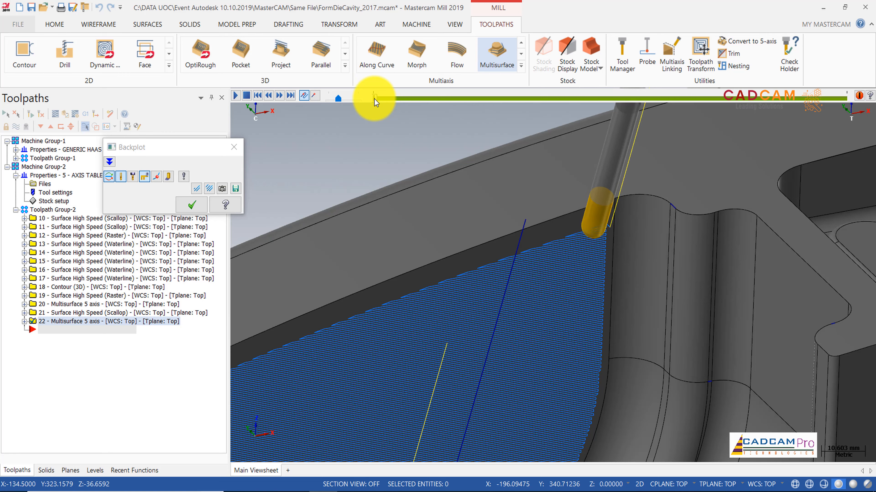
{"action": "left_click_drag", "start_coordinate": [374, 99], "coordinate": [373, 100]}
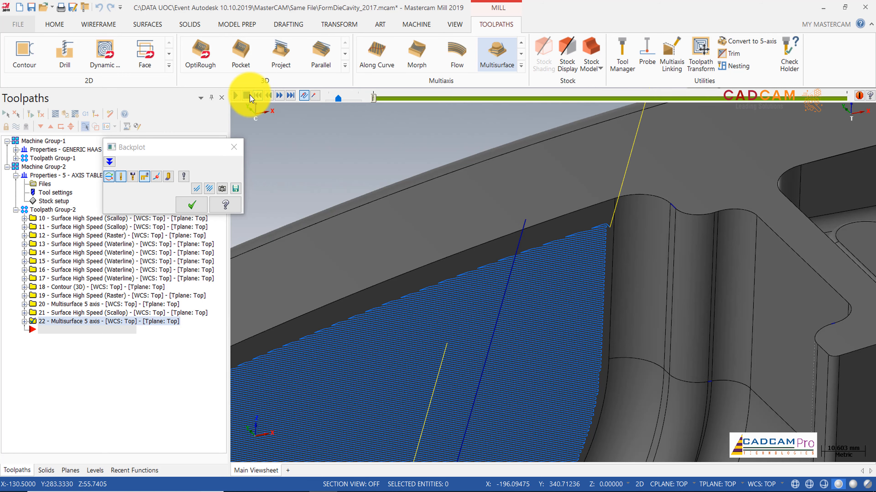
{"action": "left_click", "coordinate": [238, 95]}
{"action": "left_click", "coordinate": [238, 96]}
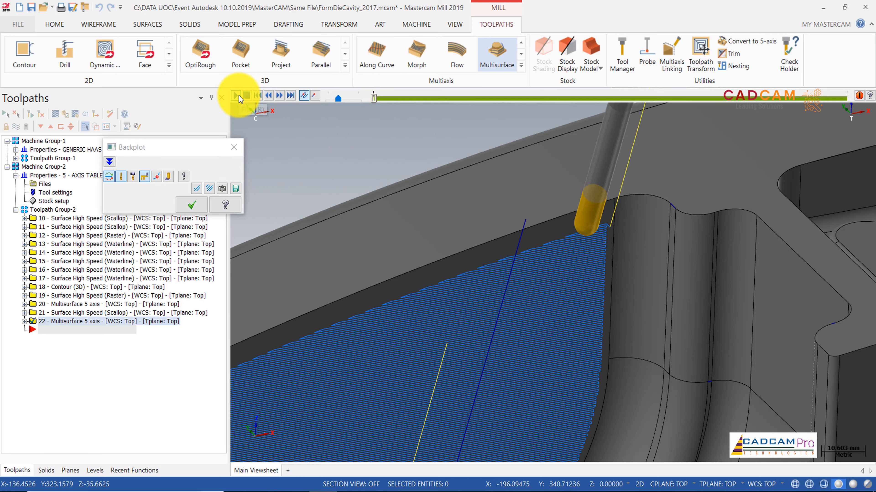
Step: Examine the ball-nose tool's tilt and contact at the wall's upper edge from several angles, and close the backplot
{"action": "scroll", "coordinate": [597, 234], "scroll_direction": "up", "scroll_amount": 2}
{"action": "scroll", "coordinate": [597, 234], "scroll_direction": "down", "scroll_amount": 4}
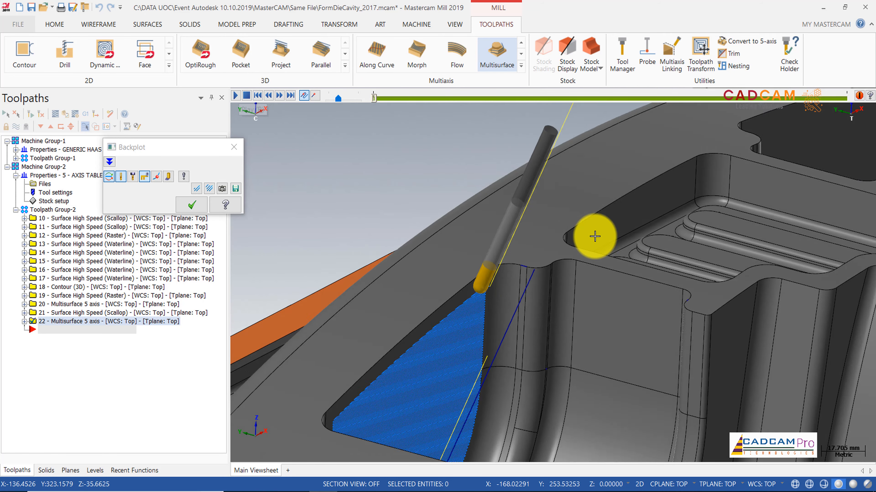
{"action": "scroll", "coordinate": [594, 237], "scroll_direction": "down", "scroll_amount": 3}
{"action": "middle_click_drag", "start_coordinate": [595, 237], "coordinate": [563, 181]}
{"action": "scroll", "coordinate": [593, 249], "scroll_direction": "up", "scroll_amount": 2}
{"action": "scroll", "coordinate": [593, 248], "scroll_direction": "up", "scroll_amount": 2}
{"action": "scroll", "coordinate": [563, 181], "scroll_direction": "up", "scroll_amount": 8}
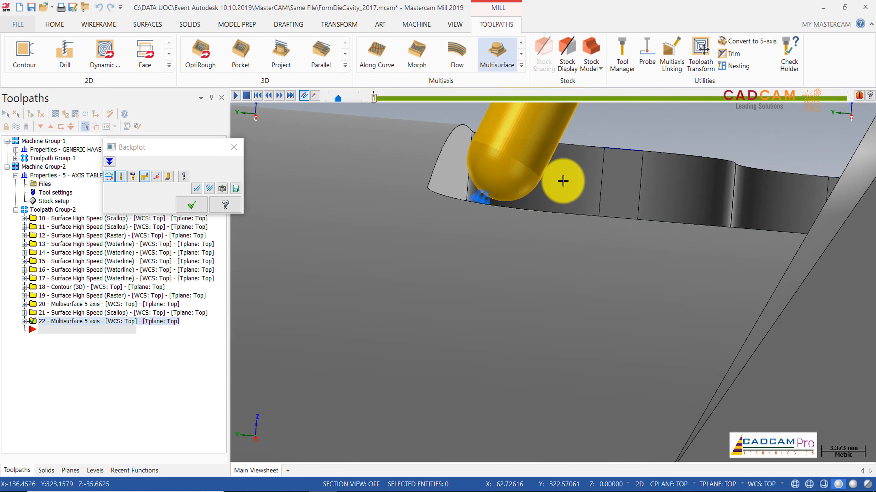
{"action": "scroll", "coordinate": [563, 181], "scroll_direction": "down", "scroll_amount": 5}
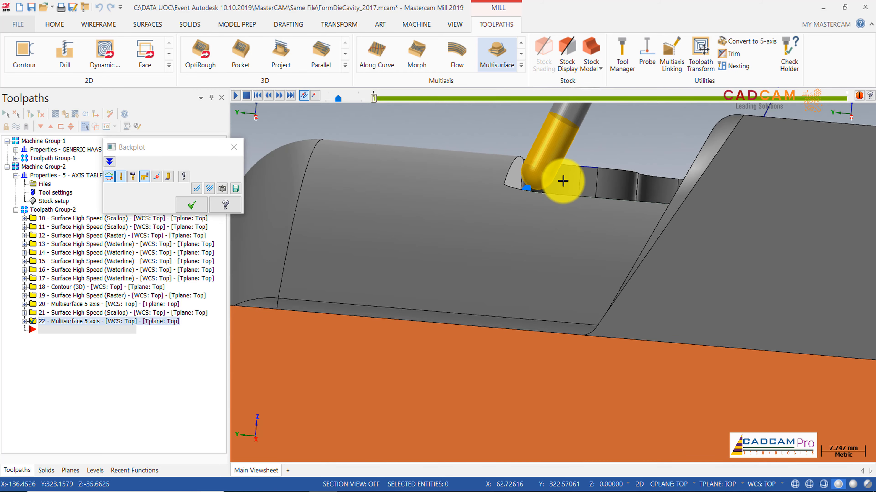
{"action": "scroll", "coordinate": [562, 181], "scroll_direction": "down", "scroll_amount": 3}
{"action": "middle_click_drag", "start_coordinate": [563, 181], "coordinate": [552, 212]}
{"action": "scroll", "coordinate": [548, 210], "scroll_direction": "down", "scroll_amount": 4}
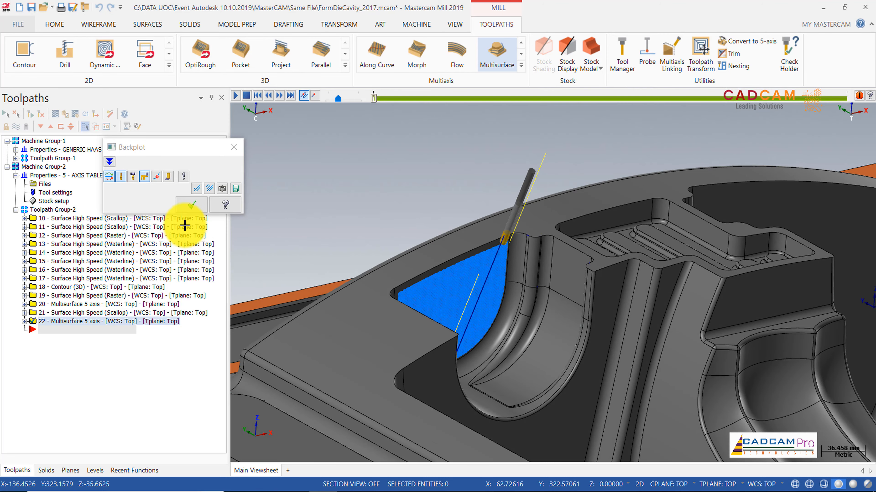
{"action": "left_click", "coordinate": [197, 209]}
Step: Create a new plane from geometry on the flat wall face above the rounded recess, accepting the first proposed orientation
{"action": "scroll", "coordinate": [446, 175], "scroll_direction": "down", "scroll_amount": 3}
{"action": "middle_click_drag", "start_coordinate": [446, 176], "coordinate": [459, 187]}
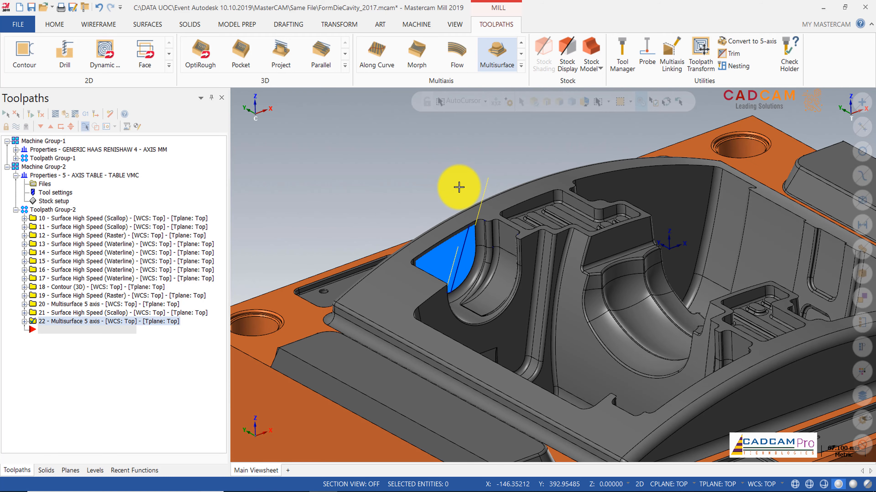
{"action": "scroll", "coordinate": [384, 204], "scroll_direction": "down", "scroll_amount": 3}
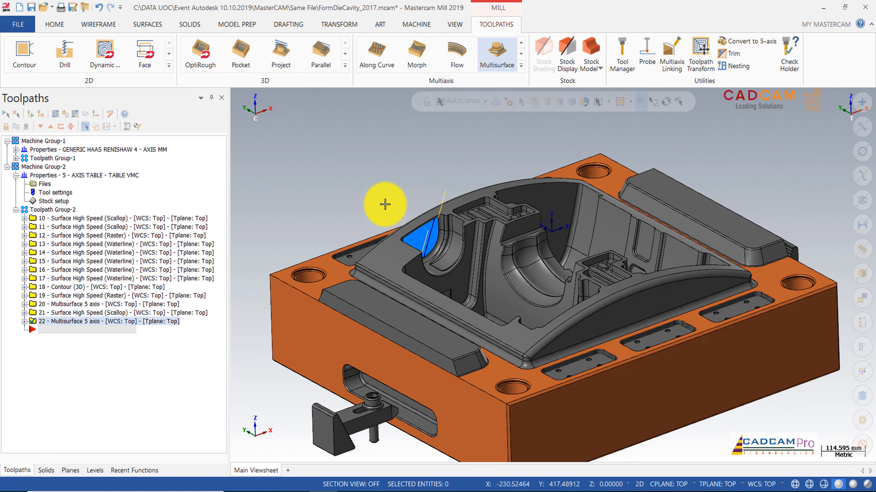
{"action": "scroll", "coordinate": [384, 204], "scroll_direction": "up", "scroll_amount": 1}
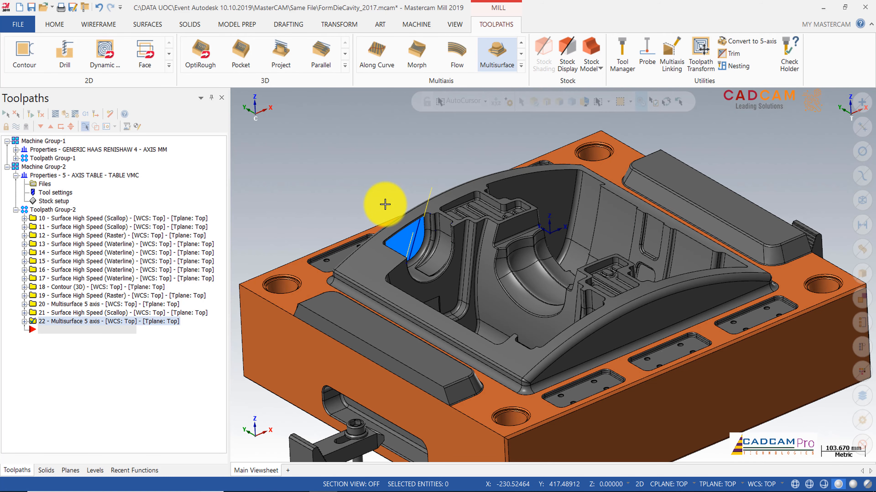
{"action": "middle_click_drag", "start_coordinate": [385, 204], "coordinate": [560, 377]}
{"action": "scroll", "coordinate": [560, 377], "scroll_direction": "up", "scroll_amount": 2}
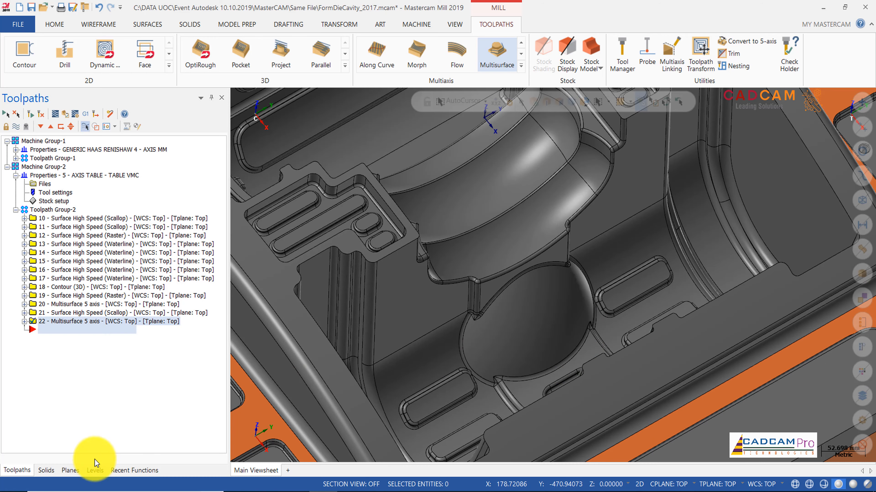
{"action": "left_click", "coordinate": [70, 471]}
{"action": "scroll", "coordinate": [488, 242], "scroll_direction": "down", "scroll_amount": 2}
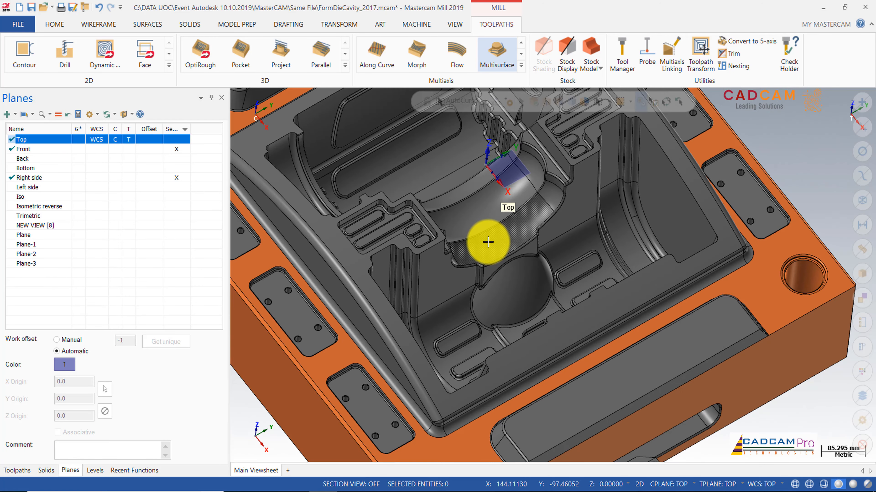
{"action": "left_click", "coordinate": [14, 115]}
{"action": "left_click", "coordinate": [20, 129]}
{"action": "scroll", "coordinate": [522, 287], "scroll_direction": "up", "scroll_amount": 4}
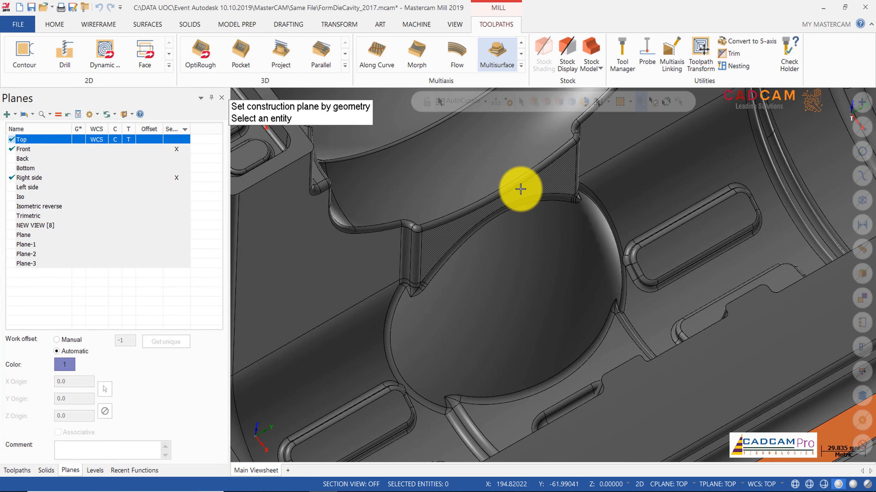
{"action": "left_click", "coordinate": [520, 189]}
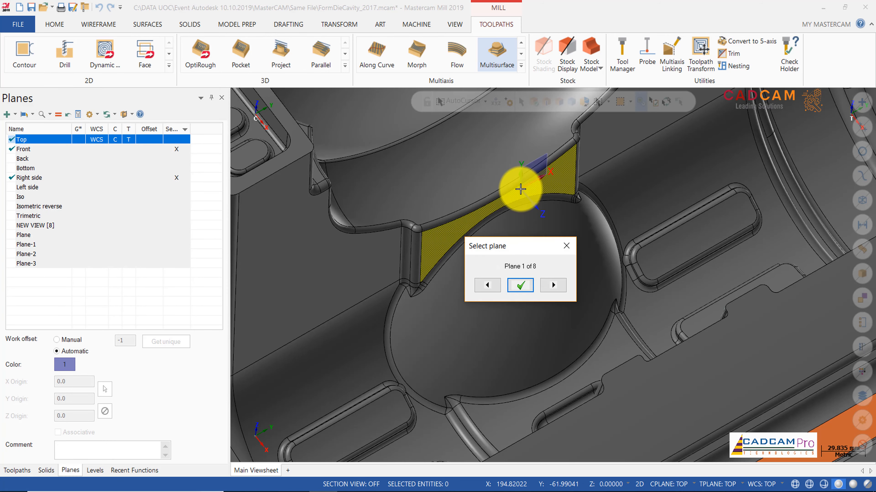
{"action": "left_click", "coordinate": [520, 288]}
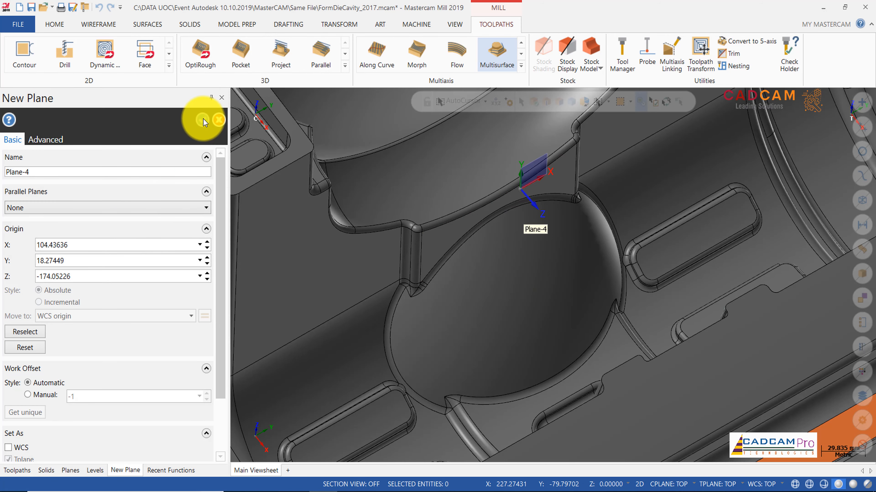
{"action": "left_click", "coordinate": [203, 119]}
Step: Edit Plane-4 and slide its origin along its X axis by about -17.46 mm towards the middle of the wall
{"action": "right_click", "coordinate": [20, 276]}
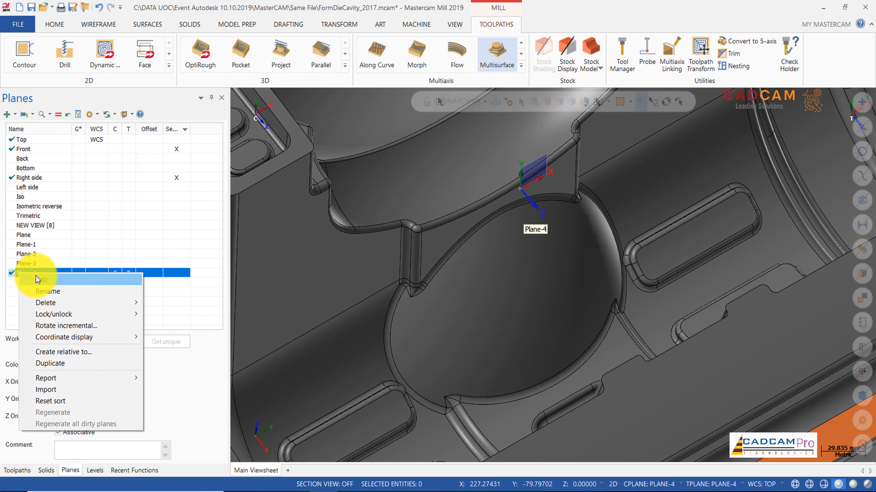
{"action": "left_click", "coordinate": [49, 291]}
{"action": "scroll", "coordinate": [533, 174], "scroll_direction": "up", "scroll_amount": 3}
{"action": "scroll", "coordinate": [560, 173], "scroll_direction": "up", "scroll_amount": 1}
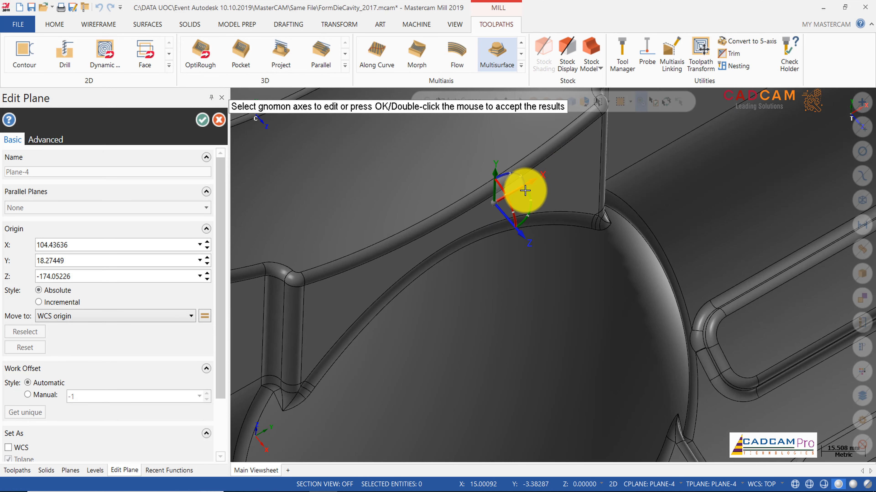
{"action": "left_click", "coordinate": [511, 190]}
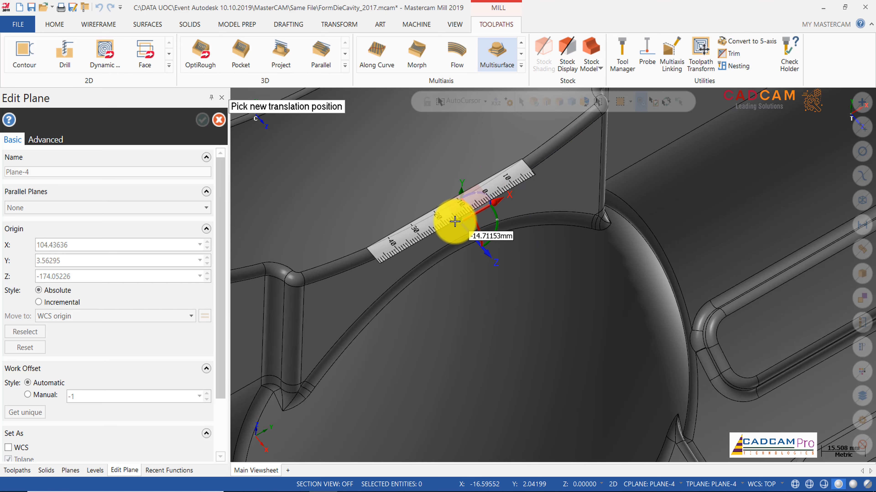
{"action": "left_click", "coordinate": [440, 228]}
{"action": "middle_click_drag", "start_coordinate": [429, 263], "coordinate": [564, 222]}
{"action": "scroll", "coordinate": [428, 262], "scroll_direction": "down", "scroll_amount": 4}
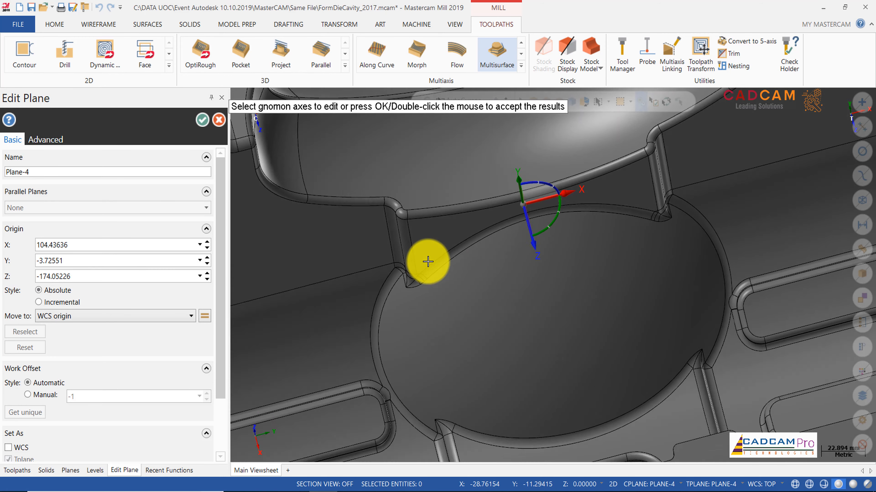
{"action": "scroll", "coordinate": [564, 222], "scroll_direction": "up", "scroll_amount": 2}
{"action": "left_click", "coordinate": [534, 179]}
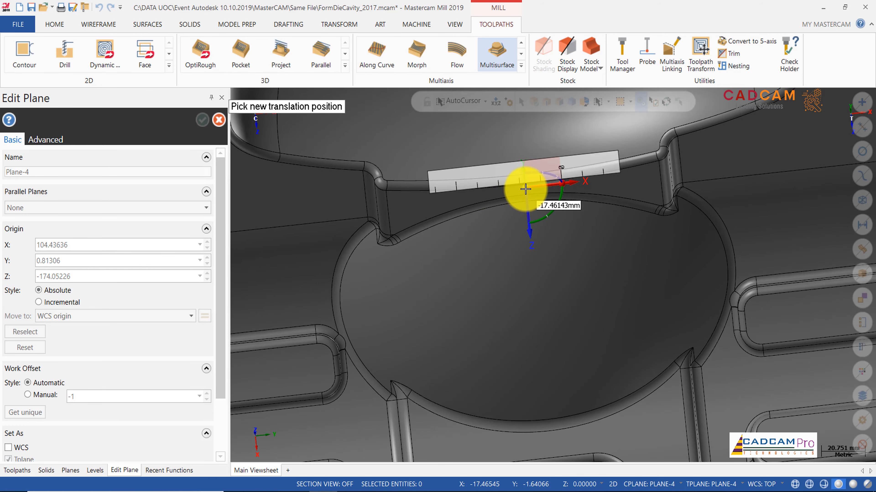
{"action": "left_click", "coordinate": [525, 189]}
Step: Move the plane's origin down along its Y axis to the recess edge, at about Z -182.09
{"action": "middle_click_drag", "start_coordinate": [537, 216], "coordinate": [515, 272]}
{"action": "scroll", "coordinate": [515, 273], "scroll_direction": "down", "scroll_amount": 2}
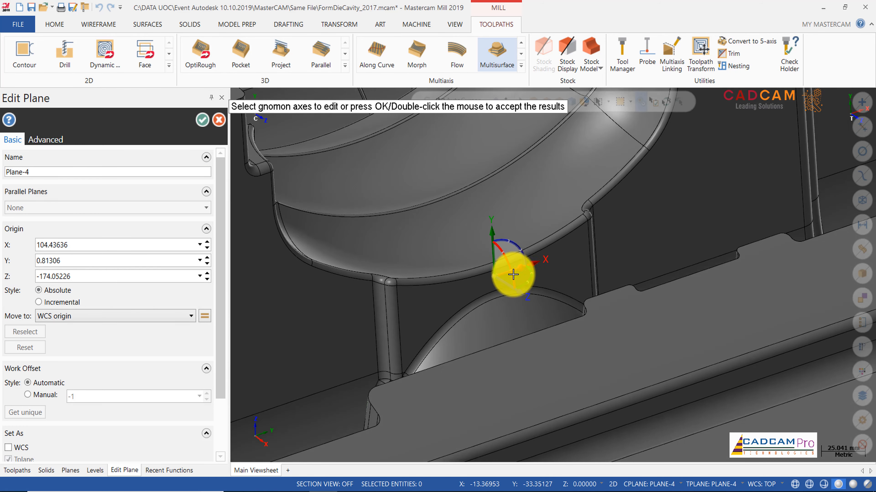
{"action": "scroll", "coordinate": [515, 272], "scroll_direction": "up", "scroll_amount": 12}
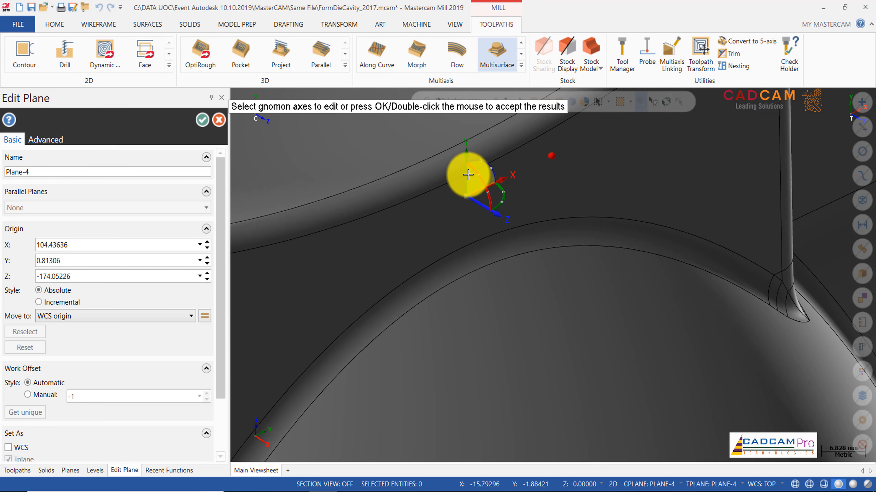
{"action": "left_click", "coordinate": [467, 175]}
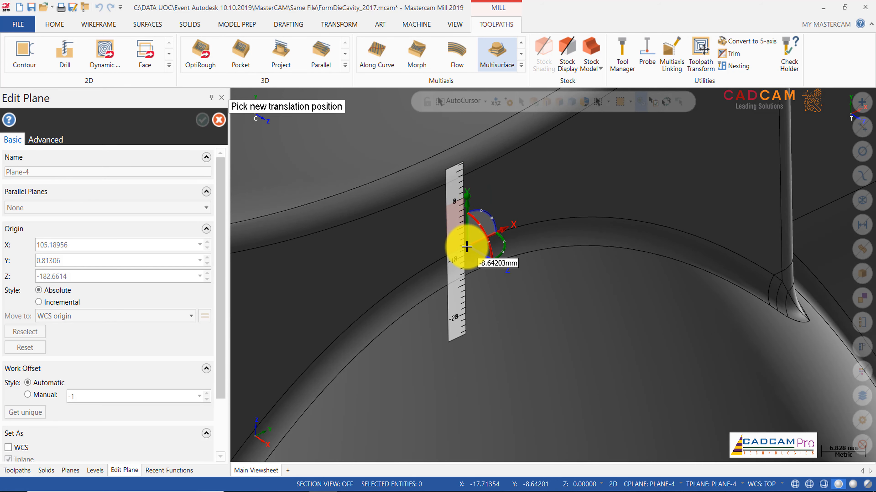
{"action": "left_click", "coordinate": [469, 240]}
{"action": "scroll", "coordinate": [485, 263], "scroll_direction": "down", "scroll_amount": 2}
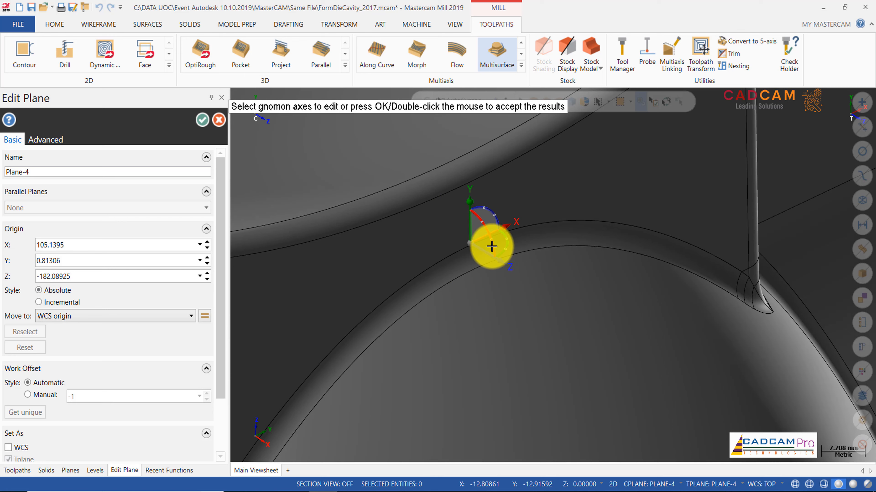
Step: Rotate Plane-4 by -90° about its Y axis and accept the plane edits
{"action": "left_click", "coordinate": [510, 245]}
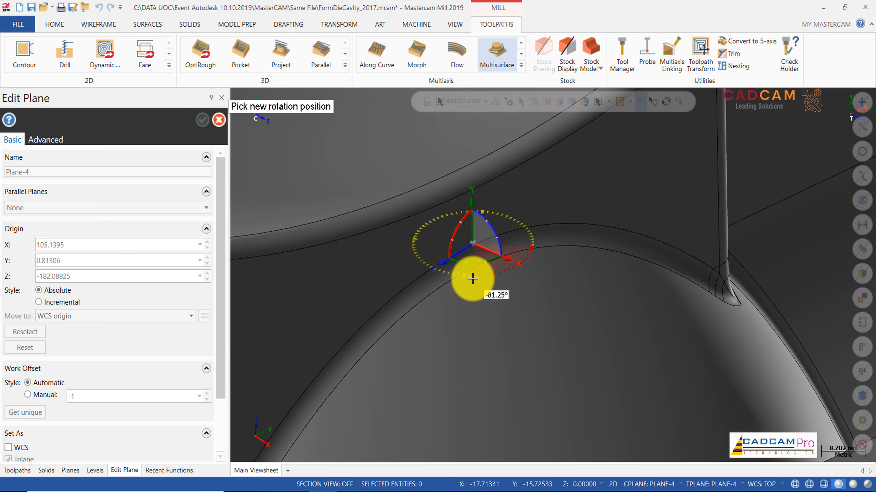
{"action": "left_click", "coordinate": [472, 279]}
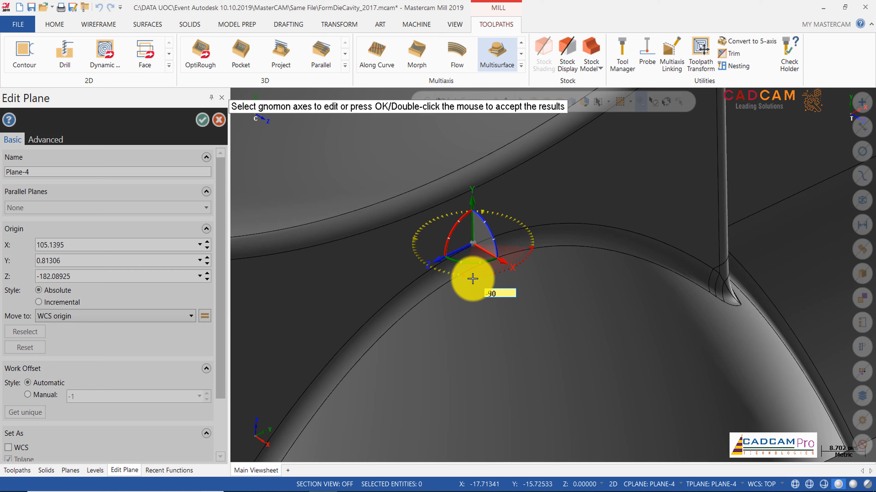
{"action": "key", "text": "Return"}
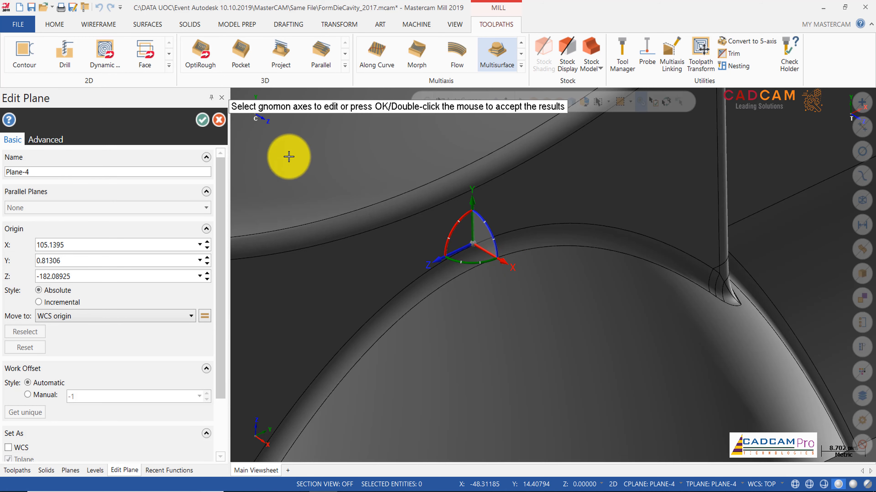
{"action": "left_click", "coordinate": [203, 121]}
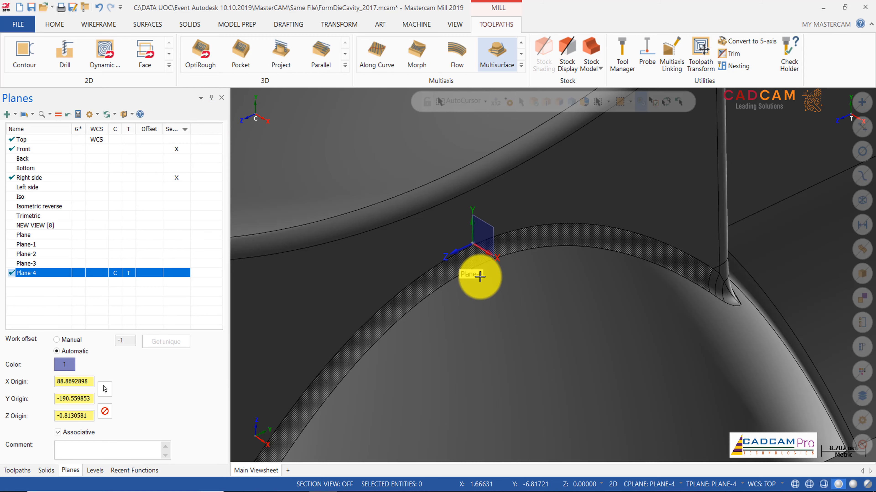
Step: Set Plane-4 as both the WCS and the graphics view, and display the model in wireframe
{"action": "scroll", "coordinate": [469, 265], "scroll_direction": "down", "scroll_amount": 8}
{"action": "scroll", "coordinate": [469, 265], "scroll_direction": "down", "scroll_amount": 1}
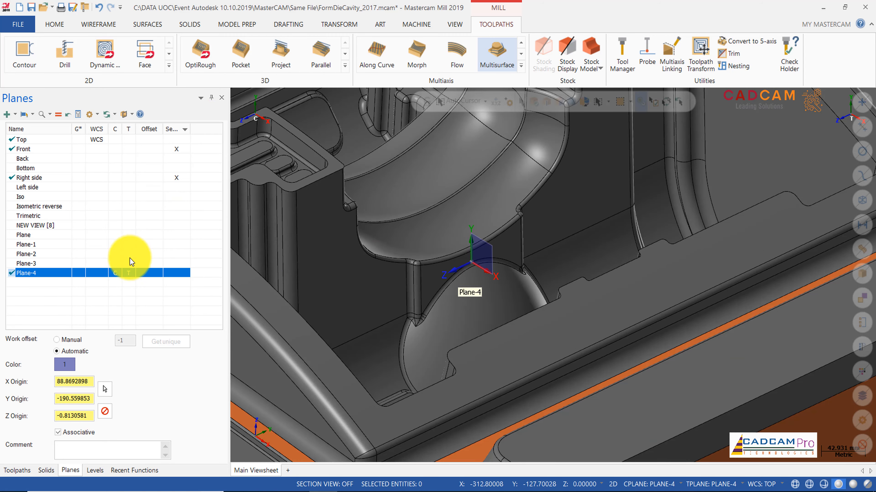
{"action": "left_click", "coordinate": [97, 275]}
{"action": "left_click", "coordinate": [82, 274]}
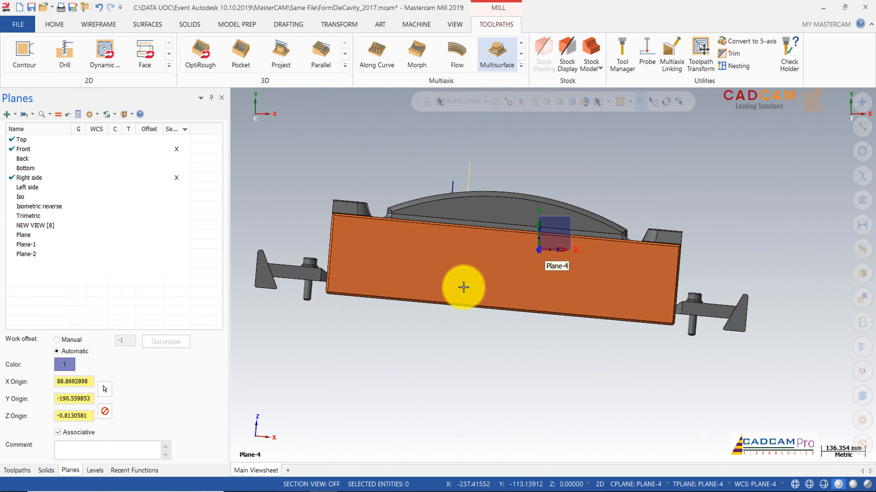
{"action": "scroll", "coordinate": [566, 229], "scroll_direction": "up", "scroll_amount": 2}
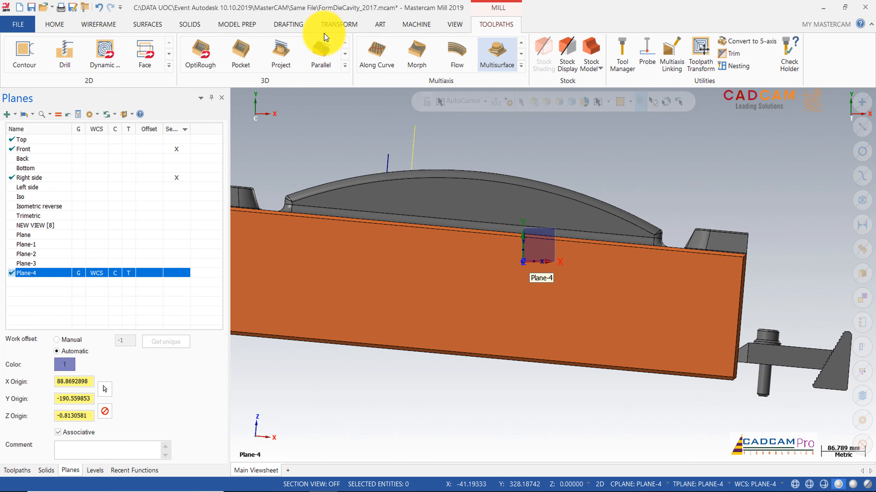
{"action": "left_click", "coordinate": [457, 24]}
{"action": "left_click", "coordinate": [263, 50]}
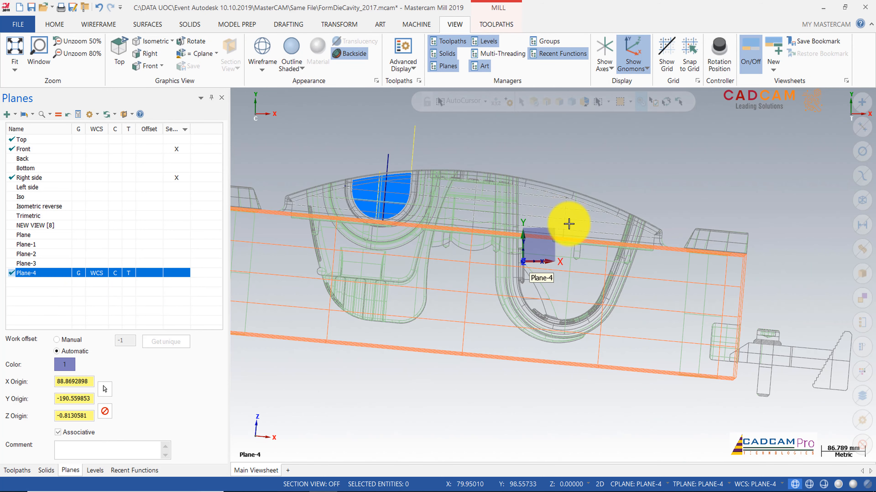
Step: Draw a line from the Plane-4 origin up past the die's top edge, about 211.5 mm long at about 76.8°
{"action": "scroll", "coordinate": [574, 207], "scroll_direction": "up", "scroll_amount": 2}
{"action": "scroll", "coordinate": [573, 207], "scroll_direction": "up", "scroll_amount": 1}
{"action": "left_click", "coordinate": [100, 26]}
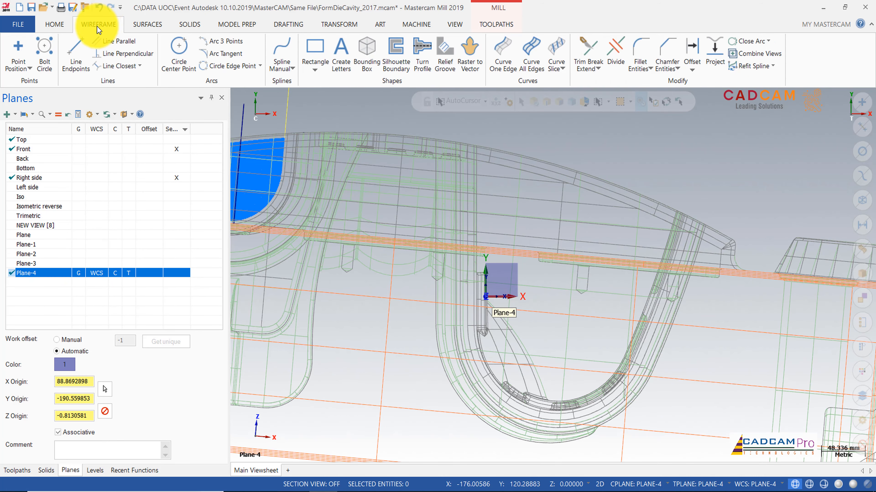
{"action": "left_click", "coordinate": [76, 55]}
{"action": "scroll", "coordinate": [531, 166], "scroll_direction": "up", "scroll_amount": 2}
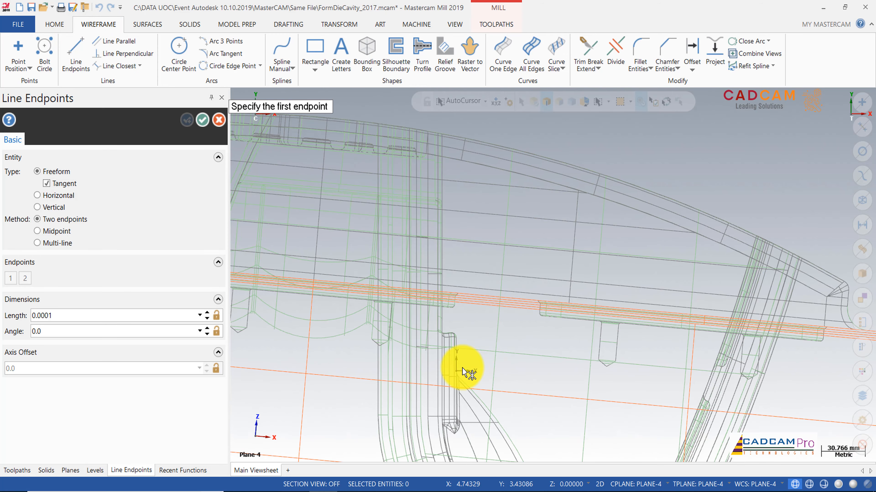
{"action": "left_click", "coordinate": [462, 368]}
{"action": "scroll", "coordinate": [581, 162], "scroll_direction": "down", "scroll_amount": 1}
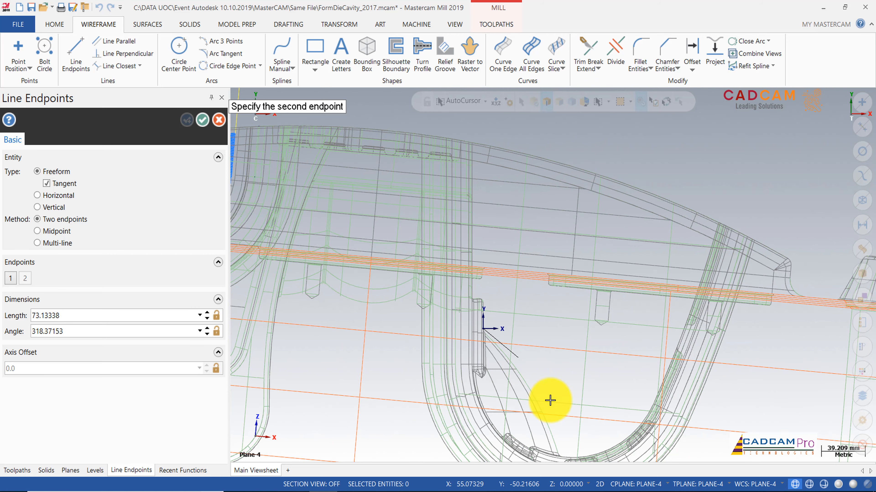
{"action": "scroll", "coordinate": [524, 280], "scroll_direction": "down", "scroll_amount": 1}
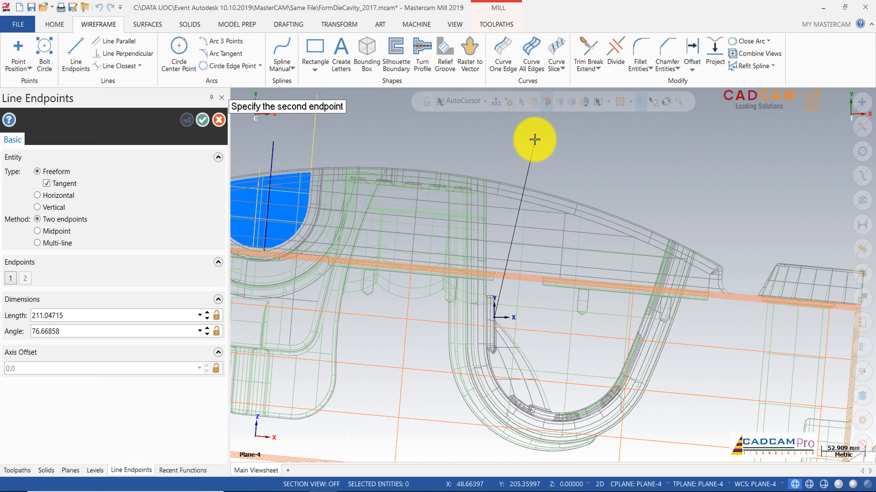
{"action": "left_click", "coordinate": [534, 140]}
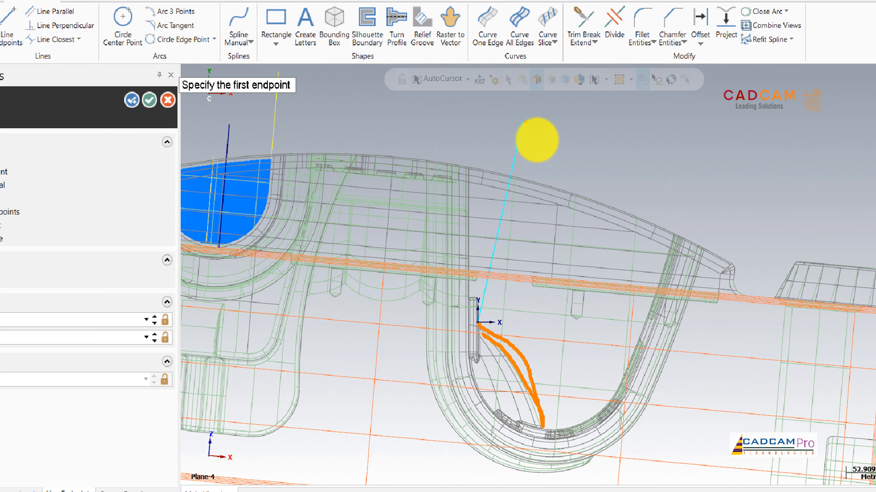
{"action": "left_click_drag", "start_coordinate": [524, 122], "coordinate": [498, 319]}
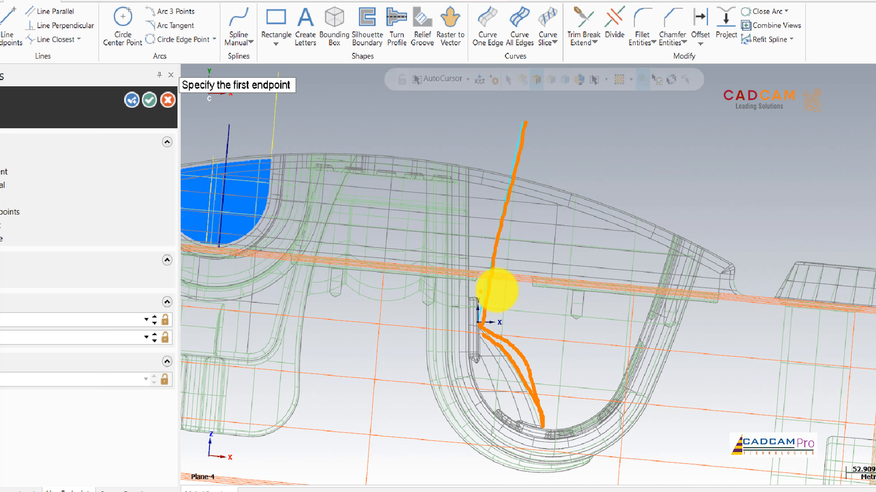
{"action": "left_click_drag", "start_coordinate": [494, 317], "coordinate": [518, 283]}
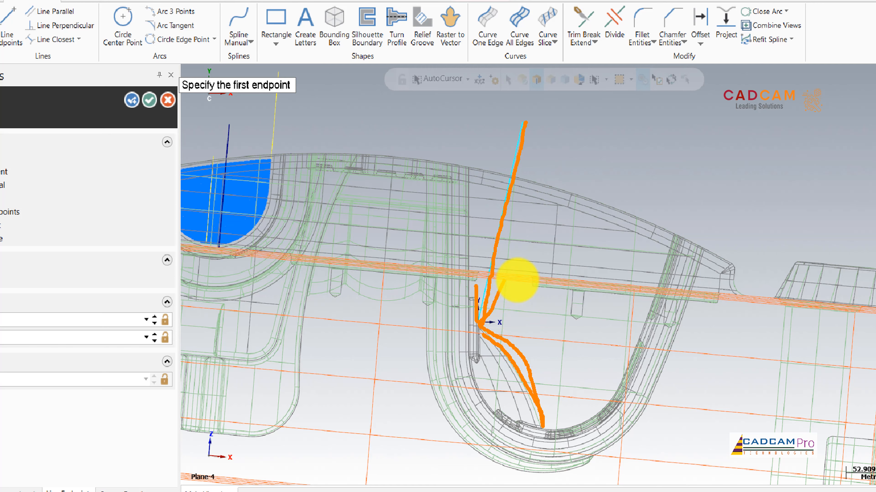
{"action": "mouse_move", "coordinate": [546, 157]}
{"action": "left_mouse_down"}
{"action": "mouse_move", "coordinate": [547, 201]}
{"action": "mouse_move", "coordinate": [520, 325]}
{"action": "left_mouse_up"}
{"action": "left_click_drag", "start_coordinate": [571, 188], "coordinate": [533, 376]}
{"action": "left_click_drag", "start_coordinate": [595, 204], "coordinate": [580, 270]}
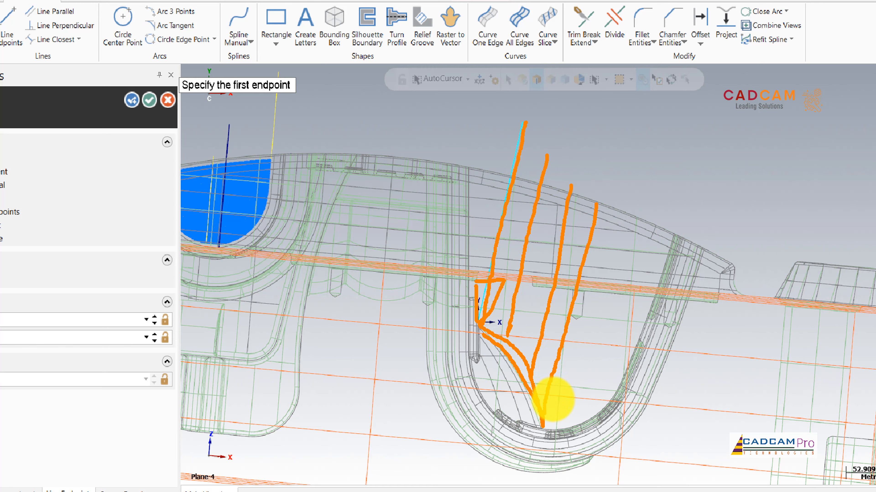
{"action": "left_click_drag", "start_coordinate": [616, 227], "coordinate": [568, 409]}
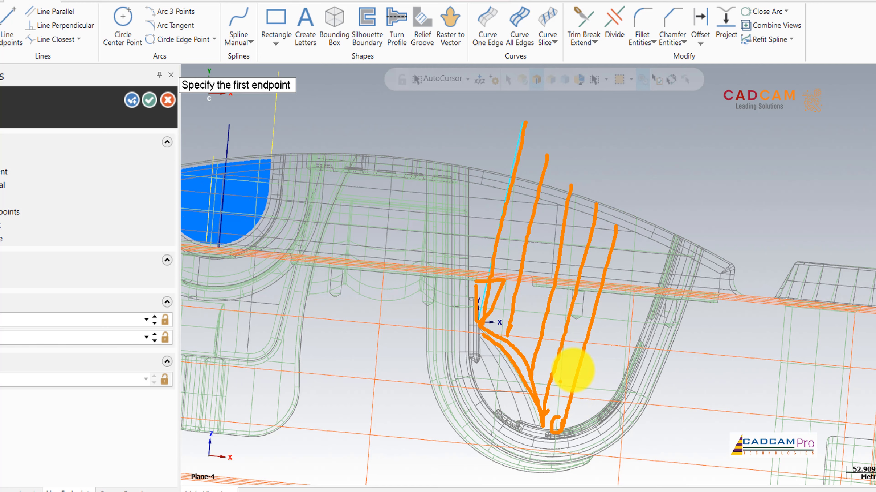
{"action": "left_click_drag", "start_coordinate": [471, 145], "coordinate": [470, 343]}
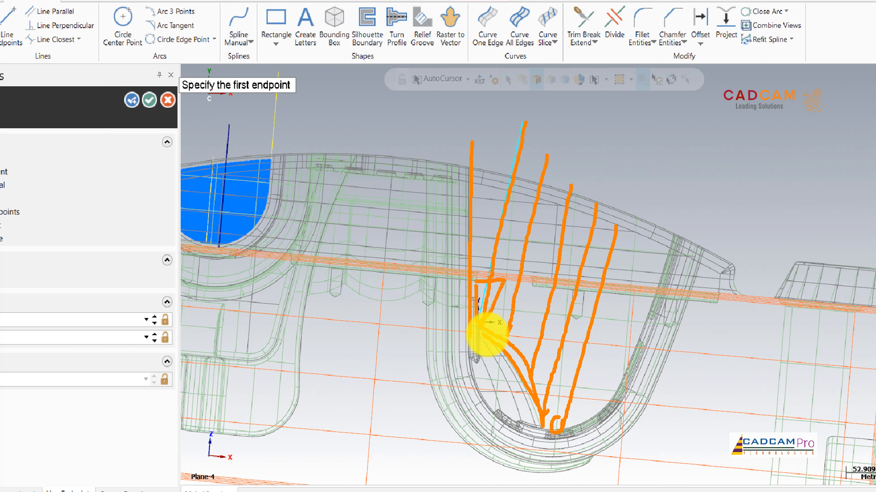
{"action": "left_click_drag", "start_coordinate": [471, 167], "coordinate": [334, 144]}
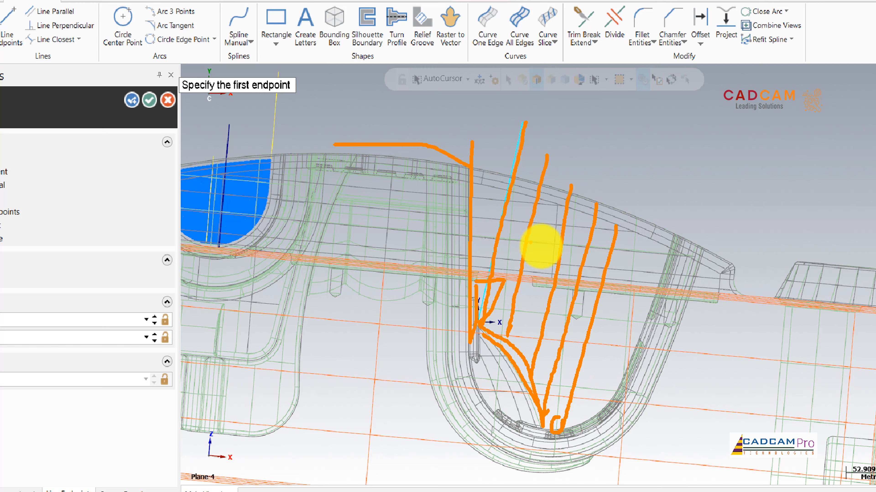
{"action": "key", "text": "Escape"}
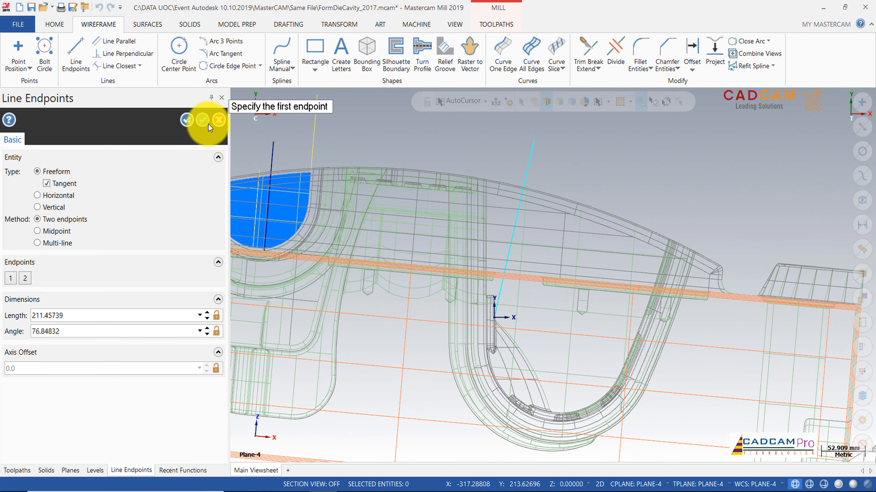
Step: Accept the new line, and copy Multisurface 5 axis operation 22 to the end of Toolpath Group-2
{"action": "left_click", "coordinate": [200, 122]}
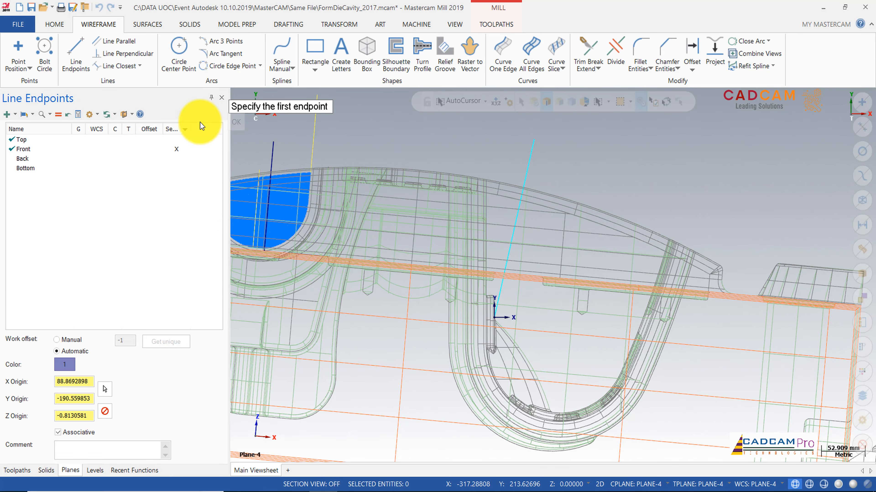
{"action": "scroll", "coordinate": [551, 195], "scroll_direction": "down", "scroll_amount": 5}
{"action": "middle_click_drag", "start_coordinate": [584, 165], "coordinate": [466, 210]}
{"action": "left_click", "coordinate": [16, 471]}
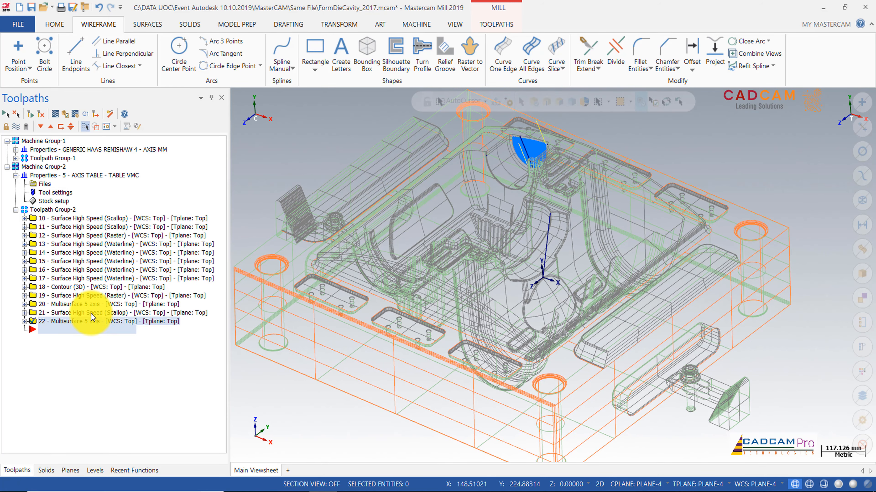
{"action": "right_click", "coordinate": [91, 322]}
{"action": "left_click", "coordinate": [131, 117]}
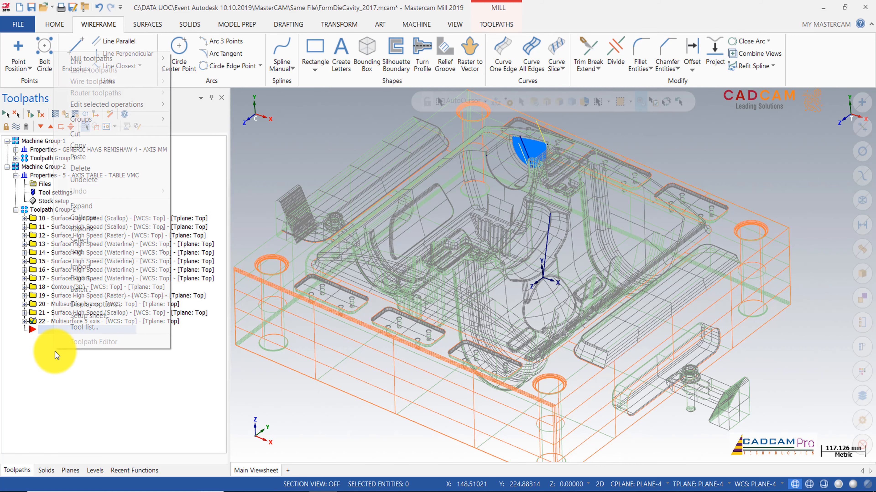
{"action": "right_click", "coordinate": [64, 348]}
{"action": "left_click", "coordinate": [74, 157]}
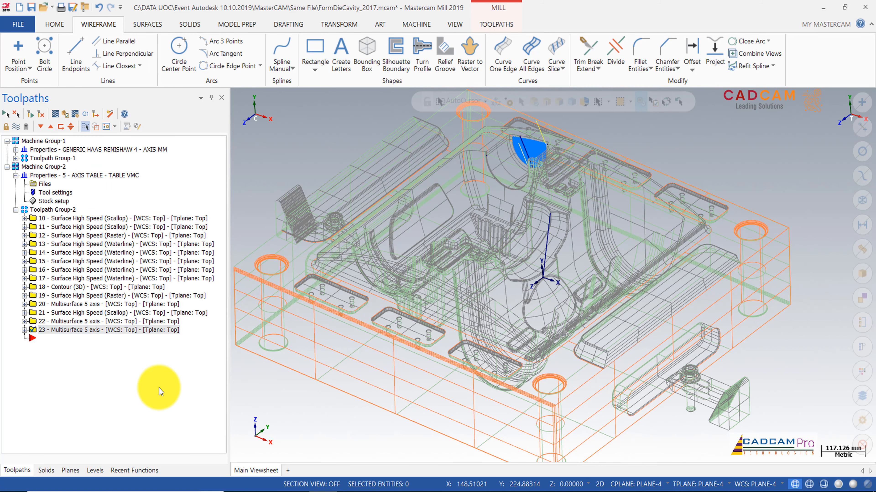
Step: Open the parameters of the copied Multisurface operation and close the dialog
{"action": "left_click", "coordinate": [24, 331]}
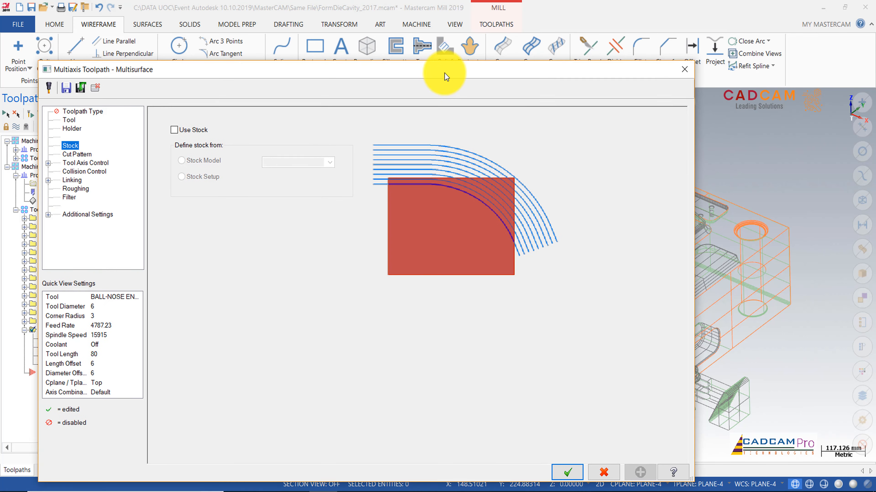
{"action": "left_click", "coordinate": [684, 69]}
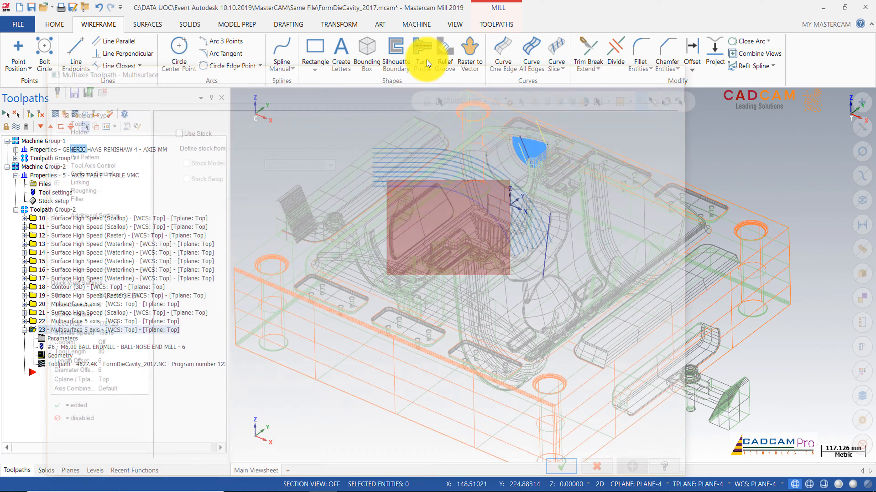
Step: Display the model outline shaded, and pick the rounded recess face as the copied operation's cut pattern surface
{"action": "left_click", "coordinate": [453, 24]}
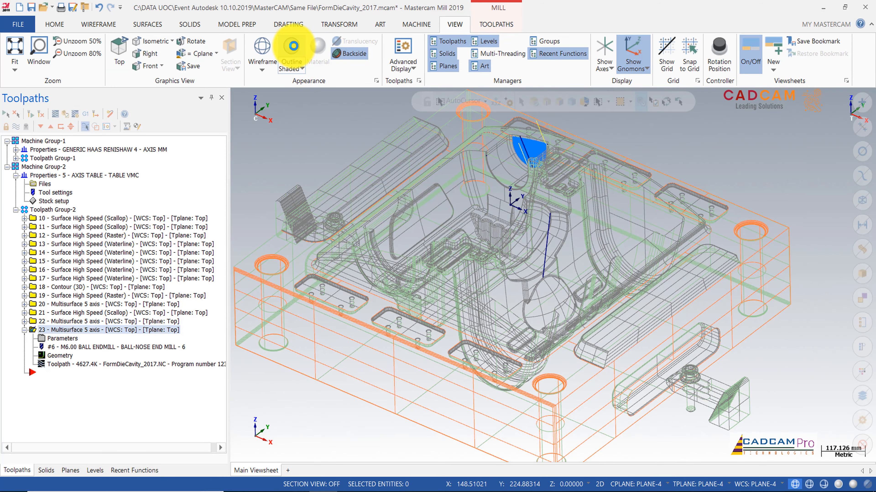
{"action": "left_click", "coordinate": [292, 46]}
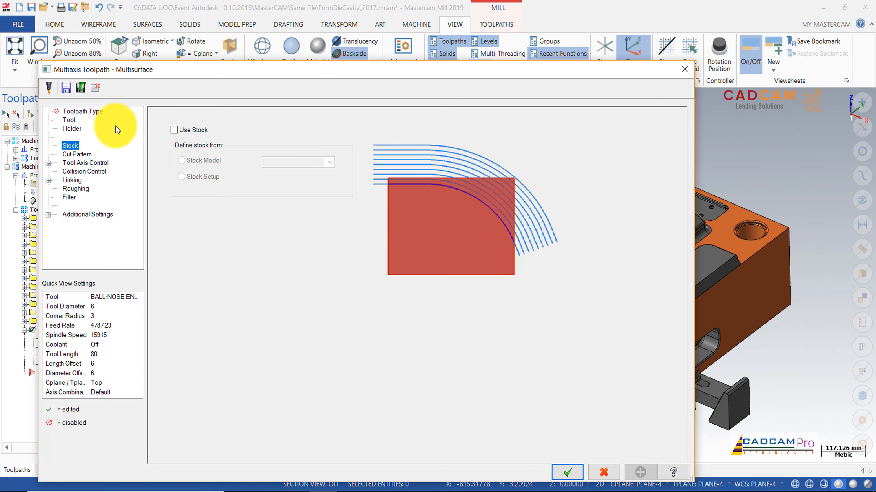
{"action": "left_click", "coordinate": [74, 154]}
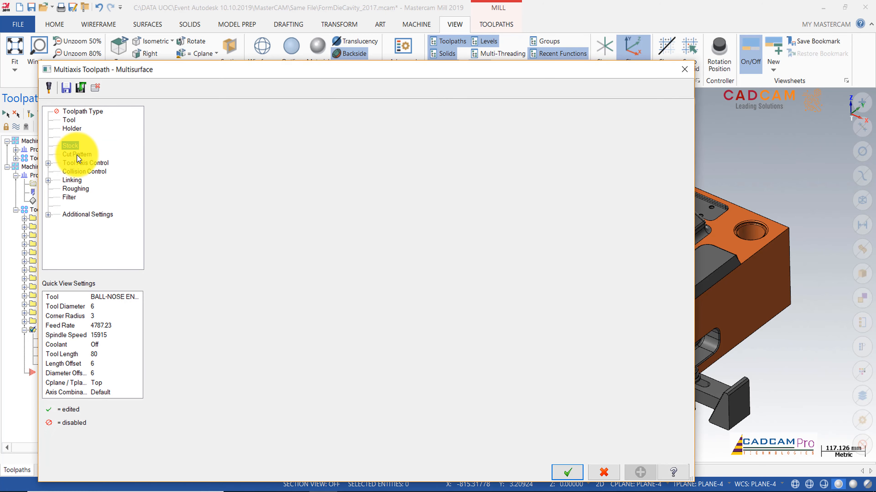
{"action": "left_click", "coordinate": [340, 125]}
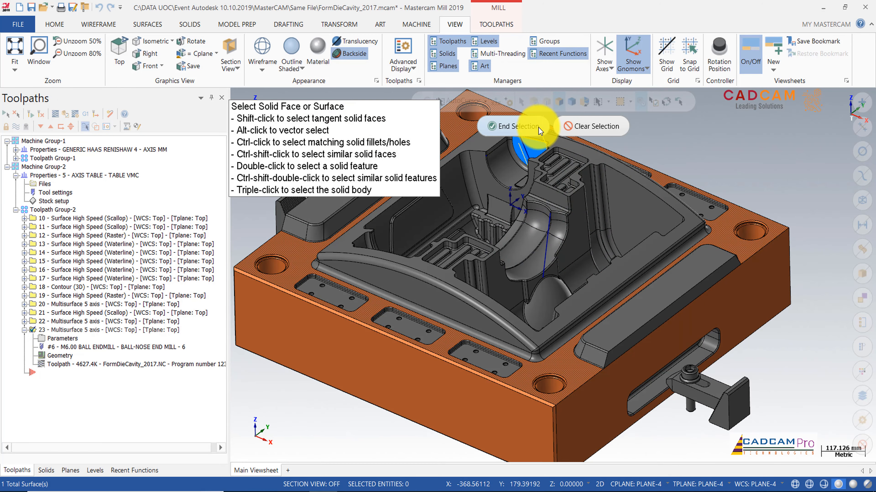
{"action": "scroll", "coordinate": [586, 269], "scroll_direction": "up", "scroll_amount": 3}
{"action": "scroll", "coordinate": [606, 290], "scroll_direction": "up", "scroll_amount": 3}
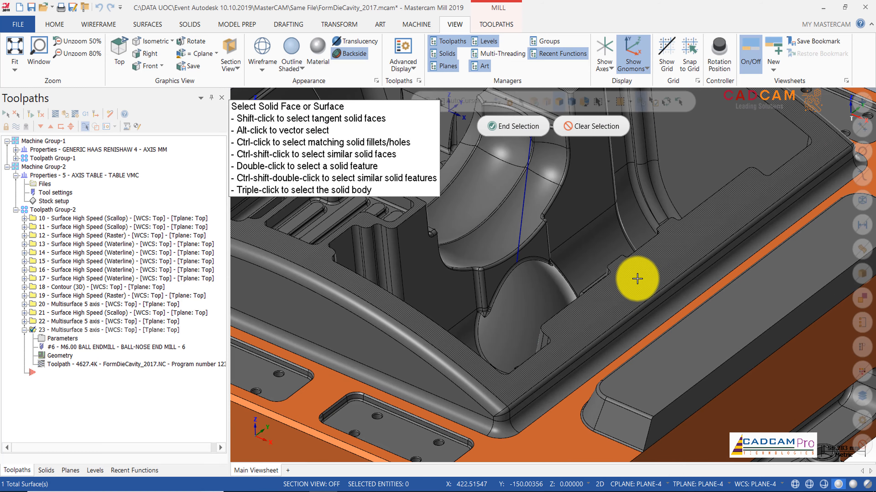
{"action": "left_click", "coordinate": [519, 290]}
Step: Finish the drive surface selection and accept its flowline data with an edge tolerance of 0.025
{"action": "scroll", "coordinate": [519, 289], "scroll_direction": "down", "scroll_amount": 5}
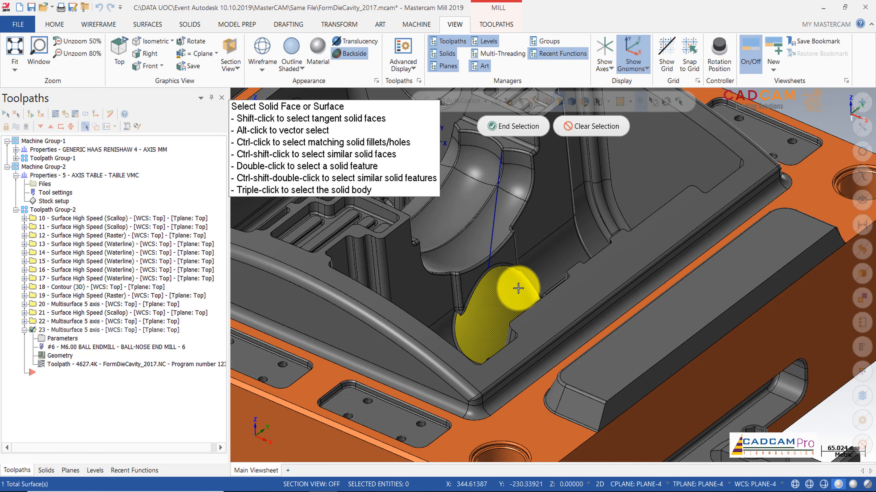
{"action": "scroll", "coordinate": [518, 289], "scroll_direction": "up", "scroll_amount": 4}
{"action": "scroll", "coordinate": [518, 287], "scroll_direction": "up", "scroll_amount": 2}
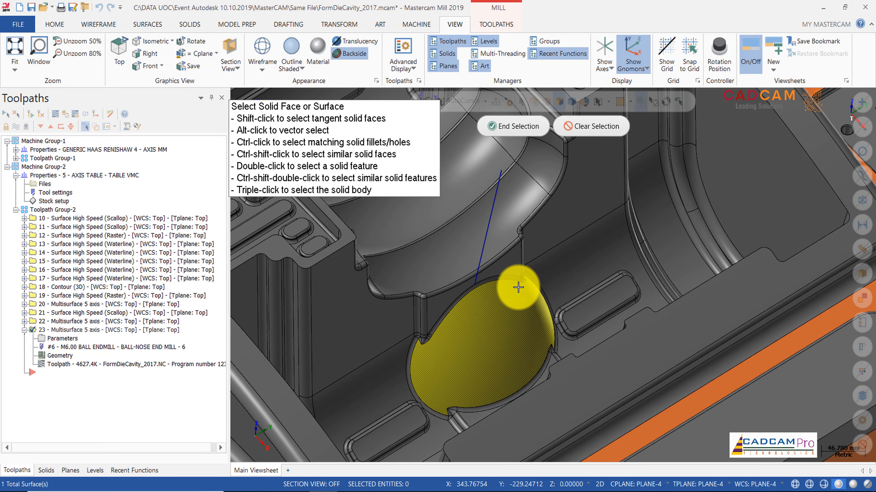
{"action": "scroll", "coordinate": [506, 369], "scroll_direction": "up", "scroll_amount": 2}
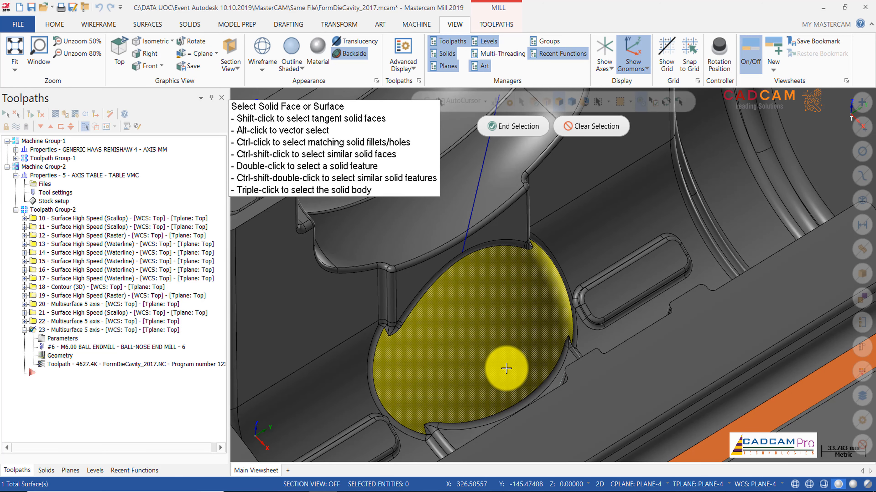
{"action": "scroll", "coordinate": [447, 340], "scroll_direction": "up", "scroll_amount": 2}
{"action": "scroll", "coordinate": [345, 343], "scroll_direction": "up", "scroll_amount": 2}
{"action": "scroll", "coordinate": [369, 334], "scroll_direction": "down", "scroll_amount": 5}
{"action": "mouse_move", "coordinate": [371, 332]}
{"action": "middle_mouse_down"}
{"action": "mouse_move", "coordinate": [479, 316]}
{"action": "mouse_move", "coordinate": [426, 353]}
{"action": "mouse_move", "coordinate": [444, 362]}
{"action": "mouse_move", "coordinate": [464, 352]}
{"action": "mouse_move", "coordinate": [470, 380]}
{"action": "mouse_move", "coordinate": [456, 310]}
{"action": "mouse_move", "coordinate": [504, 287]}
{"action": "mouse_move", "coordinate": [514, 309]}
{"action": "mouse_move", "coordinate": [513, 269]}
{"action": "middle_mouse_up"}
{"action": "left_click", "coordinate": [537, 129]}
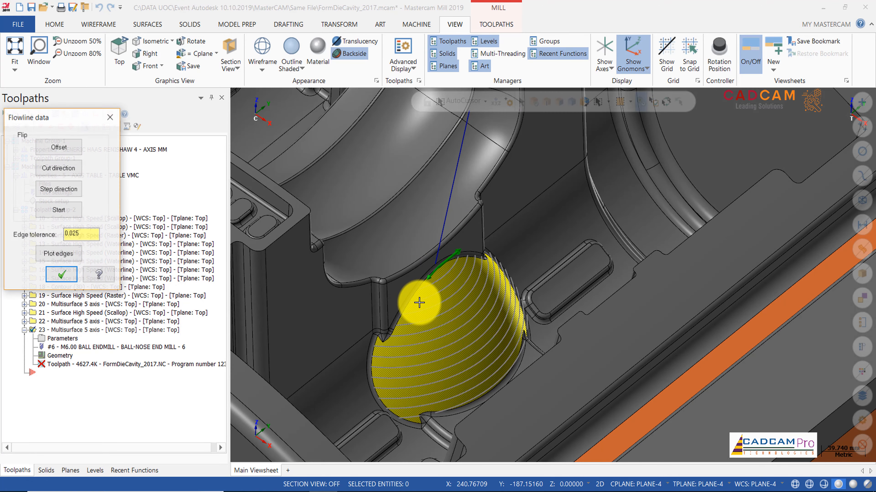
{"action": "mouse_move", "coordinate": [449, 306]}
{"action": "middle_mouse_down"}
{"action": "mouse_move", "coordinate": [453, 289]}
{"action": "mouse_move", "coordinate": [444, 292]}
{"action": "middle_mouse_up"}
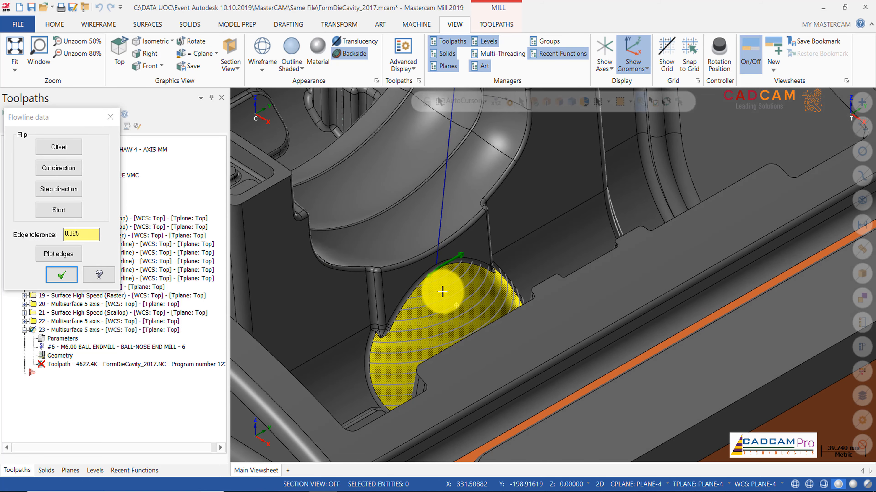
{"action": "left_click", "coordinate": [57, 278]}
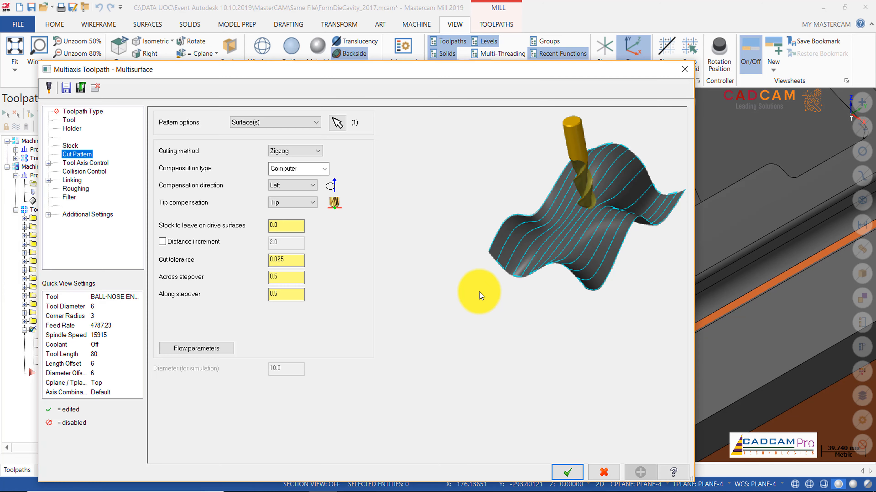
Step: Clear the old tool axis control line and use the guide line rising above the recess, pointing upward
{"action": "left_click", "coordinate": [80, 164]}
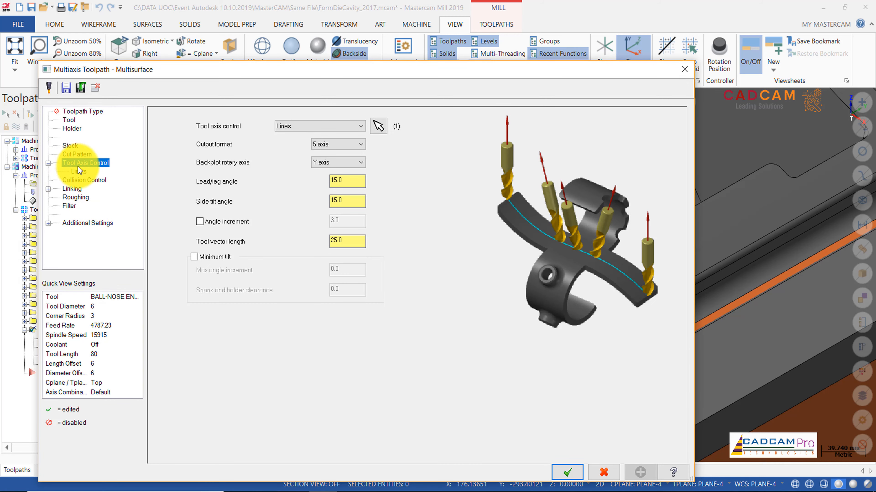
{"action": "left_click", "coordinate": [378, 126]}
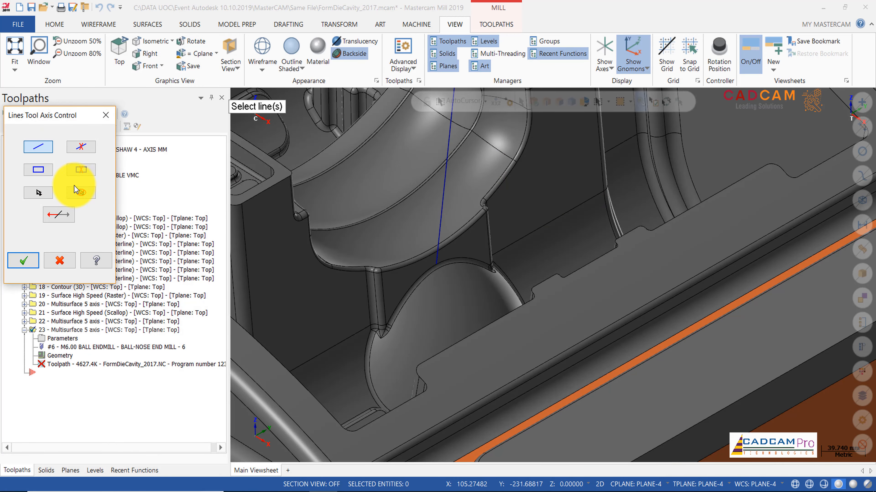
{"action": "scroll", "coordinate": [566, 342], "scroll_direction": "down", "scroll_amount": 5}
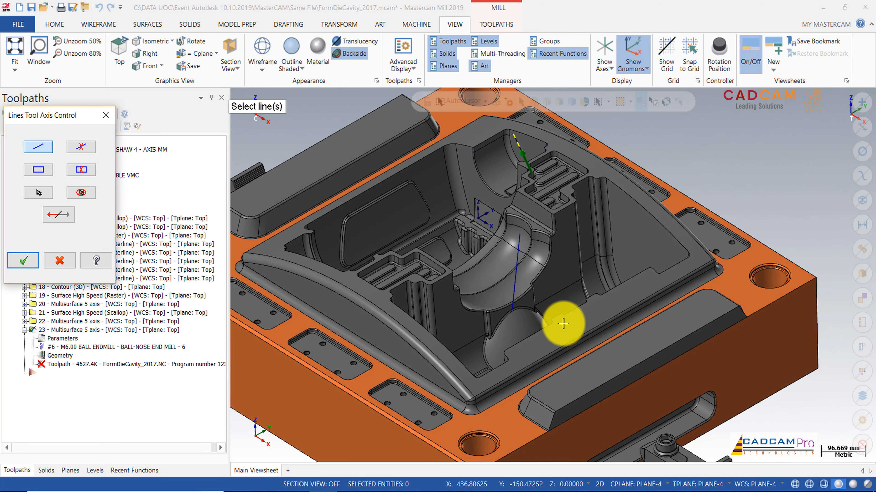
{"action": "left_click", "coordinate": [73, 196]}
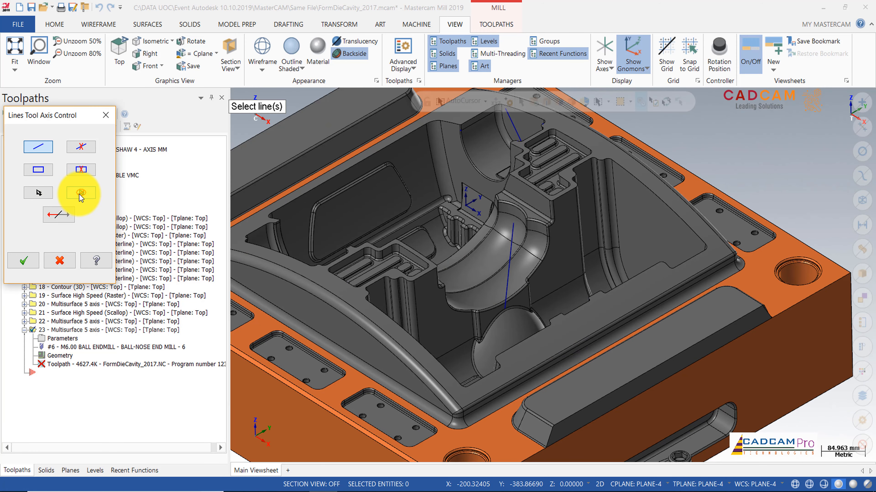
{"action": "left_click", "coordinate": [506, 271]}
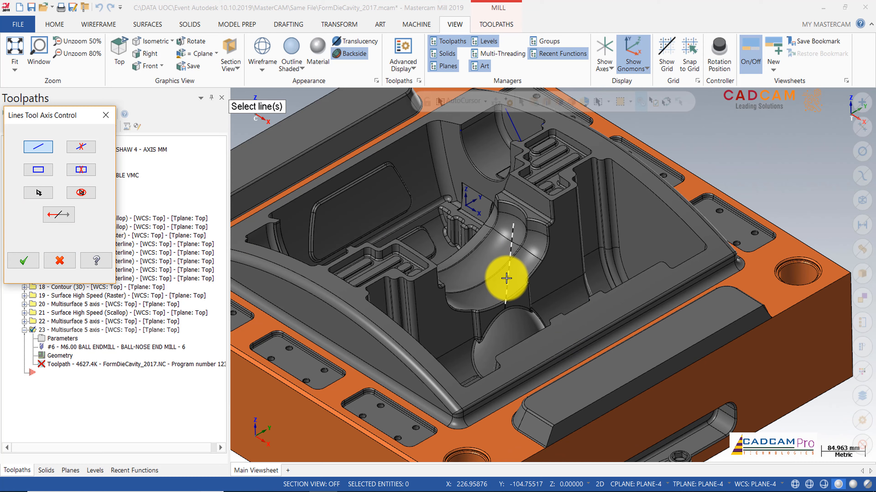
{"action": "left_click", "coordinate": [506, 278]}
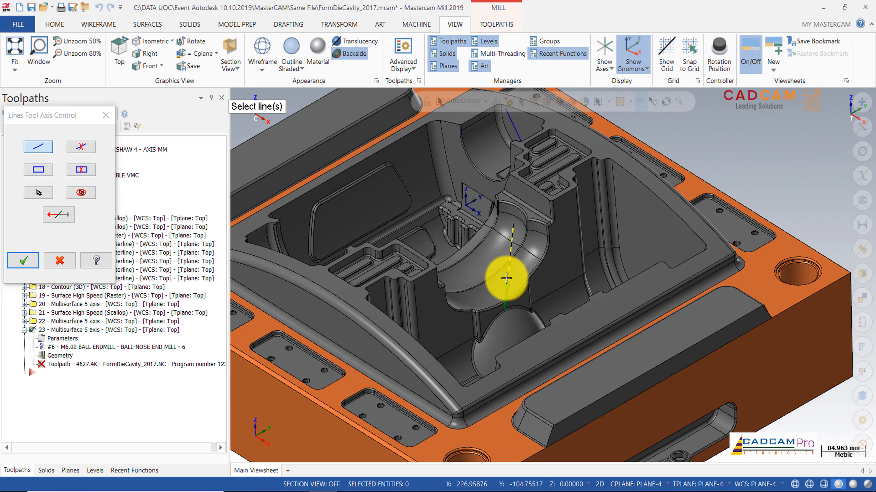
{"action": "left_click", "coordinate": [33, 259]}
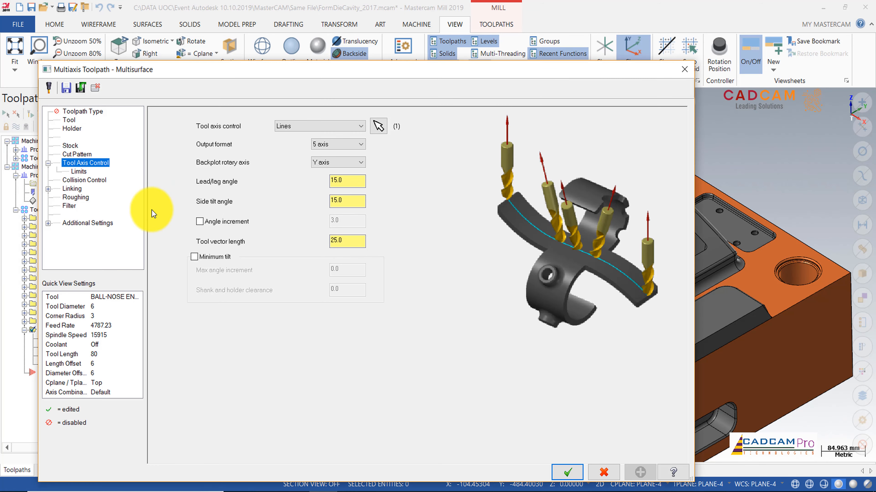
Step: Review the cut pattern and tool axis settings, and clear all check surfaces from the operation's collision control
{"action": "left_click", "coordinate": [79, 155]}
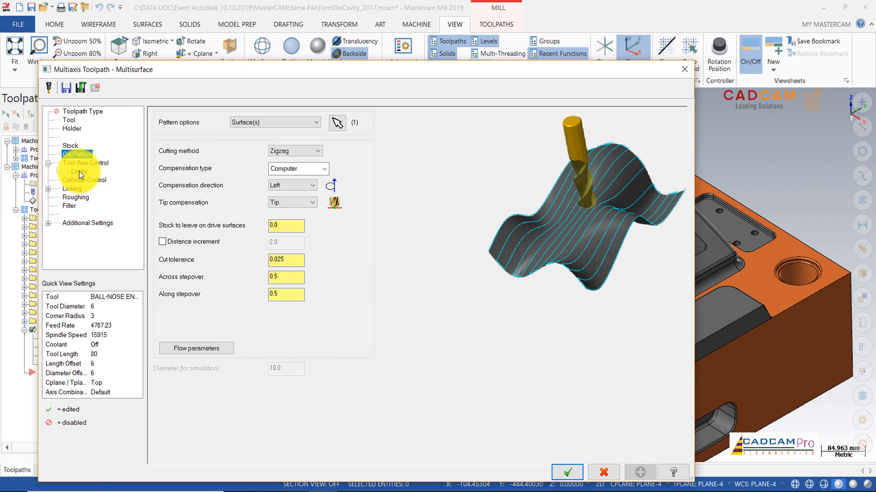
{"action": "left_click", "coordinate": [83, 164]}
{"action": "left_click", "coordinate": [83, 171]}
{"action": "left_click", "coordinate": [83, 180]}
{"action": "left_click", "coordinate": [277, 240]}
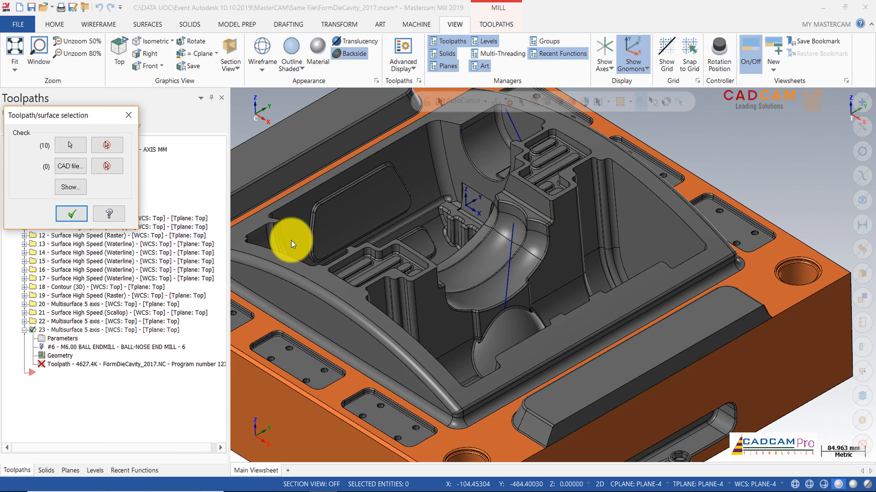
{"action": "left_click", "coordinate": [112, 147]}
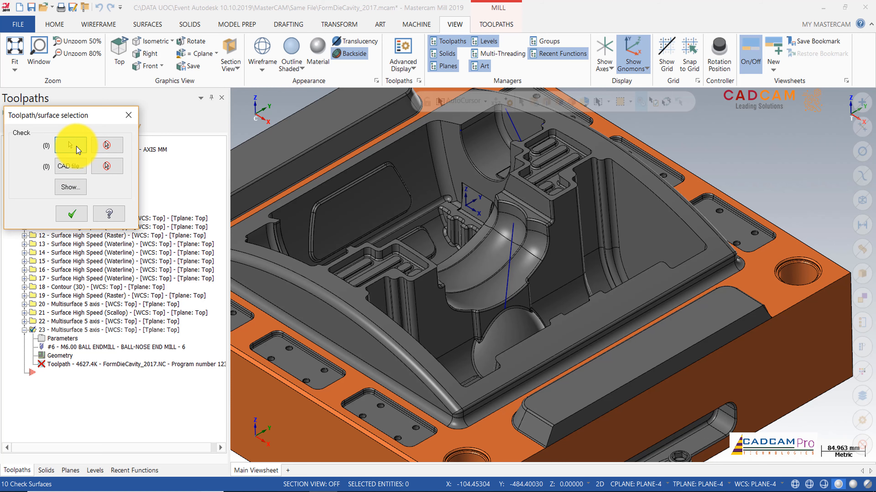
Step: Select the cavity wall faces behind the recess and the vertical corner fillet between them as check surfaces
{"action": "left_click", "coordinate": [78, 149]}
{"action": "scroll", "coordinate": [547, 325], "scroll_direction": "up", "scroll_amount": 4}
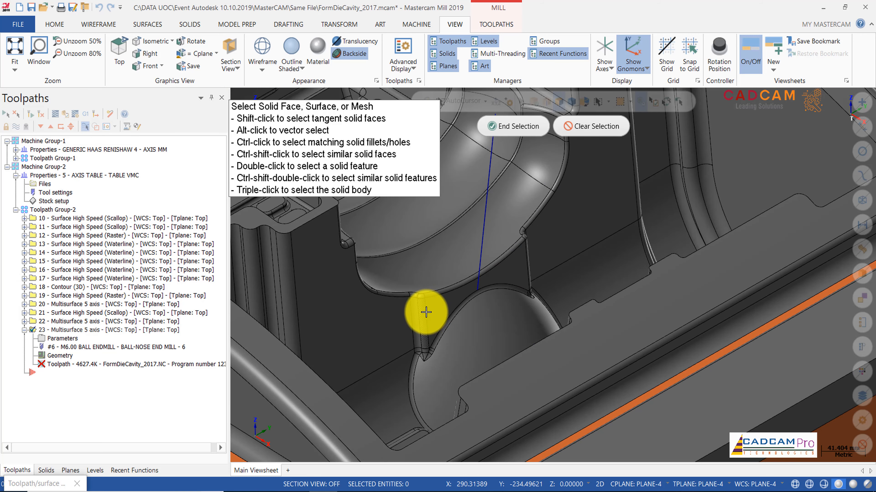
{"action": "left_click", "coordinate": [415, 313]}
{"action": "left_click", "coordinate": [399, 312]}
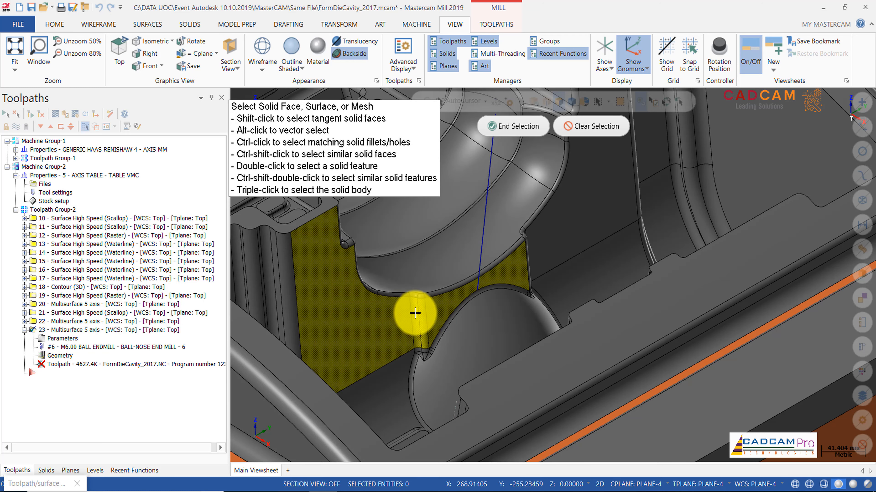
{"action": "left_click", "coordinate": [547, 252]}
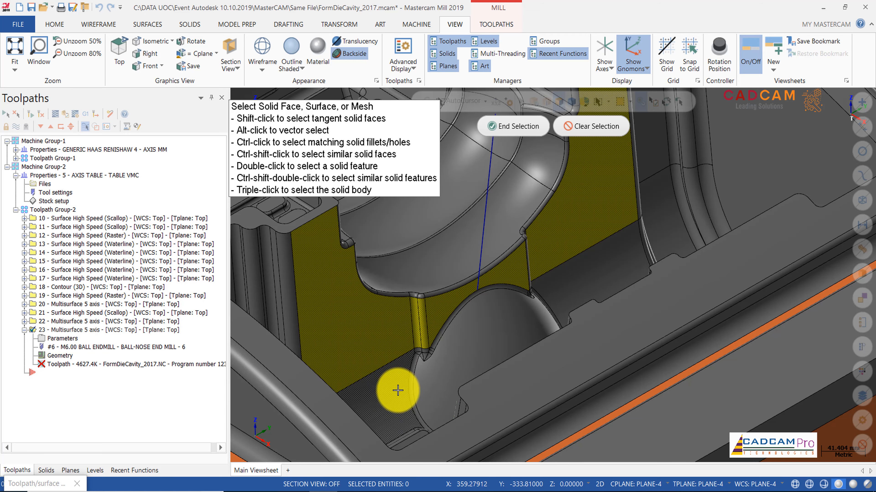
Step: Add the cavity floor, the remaining vertical corner fillet, its small foot blends and the adjoining recess rim fillets to the check surfaces
{"action": "middle_click_drag", "start_coordinate": [579, 278], "coordinate": [564, 262]}
{"action": "scroll", "coordinate": [555, 262], "scroll_direction": "up", "scroll_amount": 5}
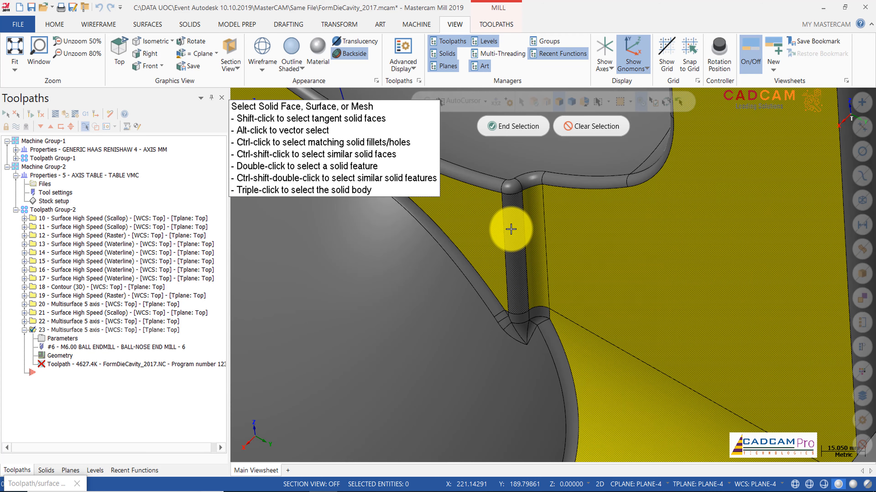
{"action": "scroll", "coordinate": [537, 367], "scroll_direction": "up", "scroll_amount": 4}
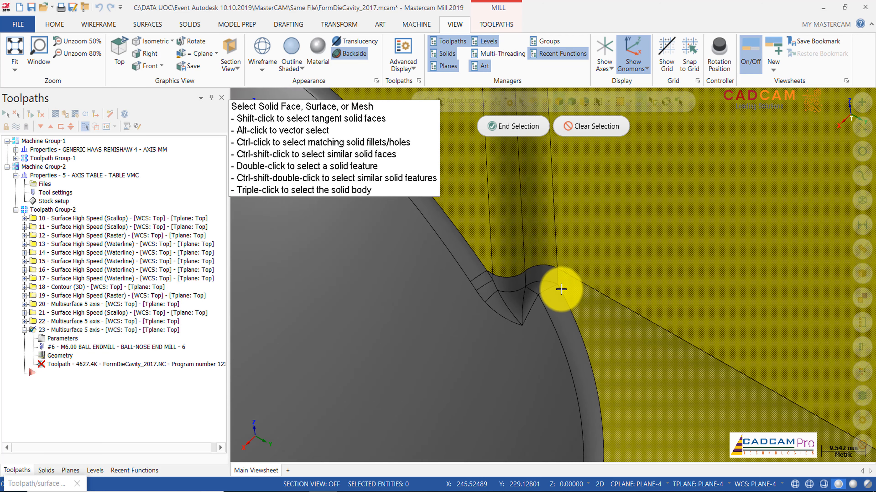
{"action": "scroll", "coordinate": [561, 289], "scroll_direction": "down", "scroll_amount": 4}
{"action": "scroll", "coordinate": [521, 281], "scroll_direction": "up", "scroll_amount": 6}
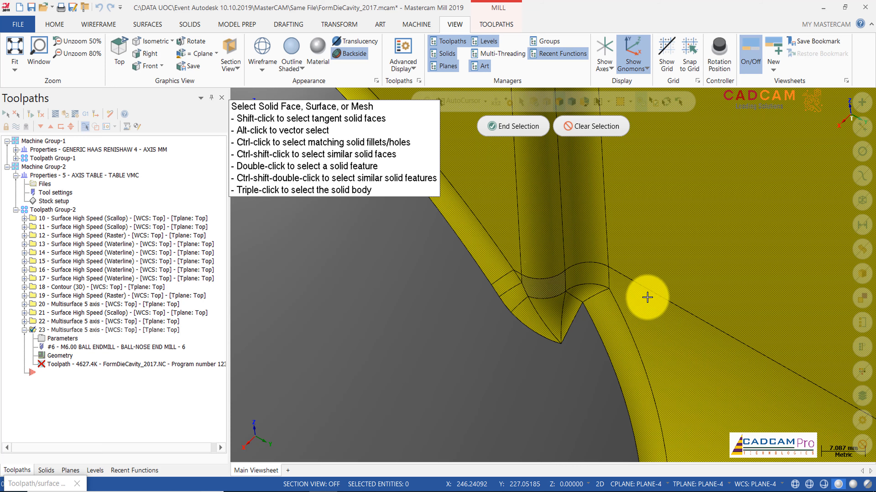
{"action": "scroll", "coordinate": [654, 305], "scroll_direction": "down", "scroll_amount": 10}
{"action": "scroll", "coordinate": [654, 304], "scroll_direction": "down", "scroll_amount": 2}
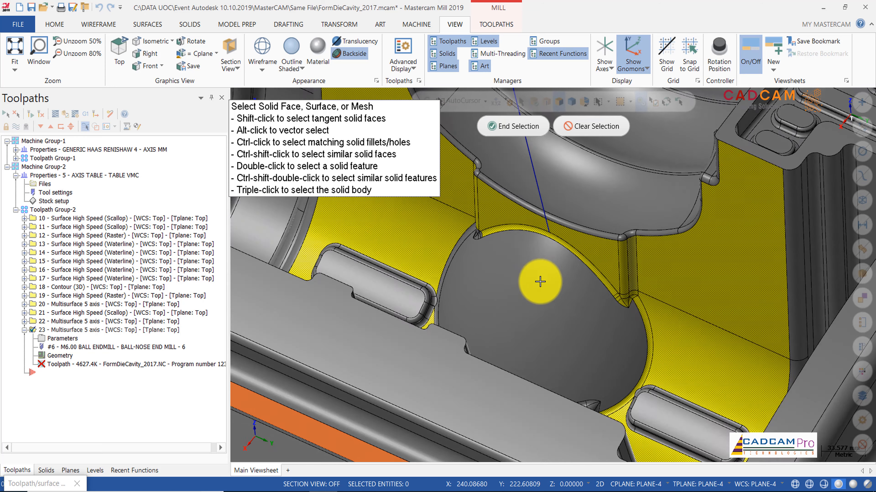
Step: Add the remaining corner blends and the side rim fillet at the opposite end of the recess to the check surfaces
{"action": "middle_click_drag", "start_coordinate": [539, 281], "coordinate": [484, 319]}
{"action": "scroll", "coordinate": [452, 330], "scroll_direction": "up", "scroll_amount": 4}
{"action": "scroll", "coordinate": [452, 330], "scroll_direction": "up", "scroll_amount": 6}
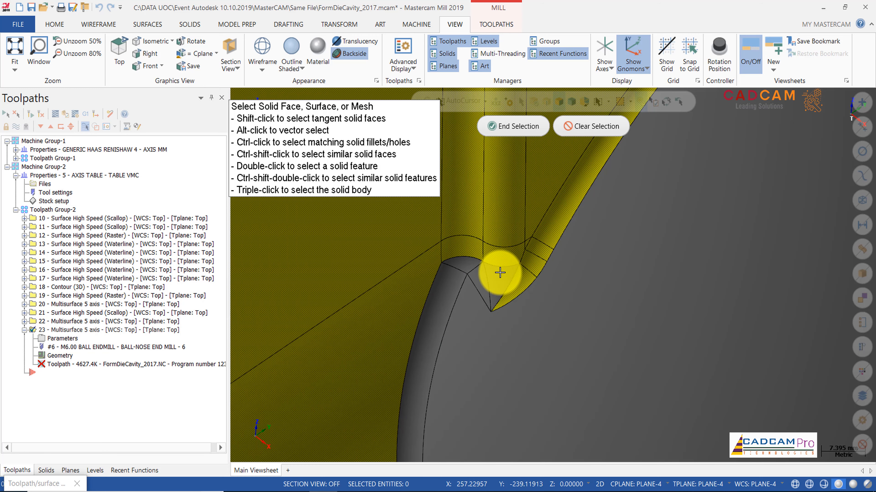
{"action": "scroll", "coordinate": [453, 289], "scroll_direction": "down", "scroll_amount": 10}
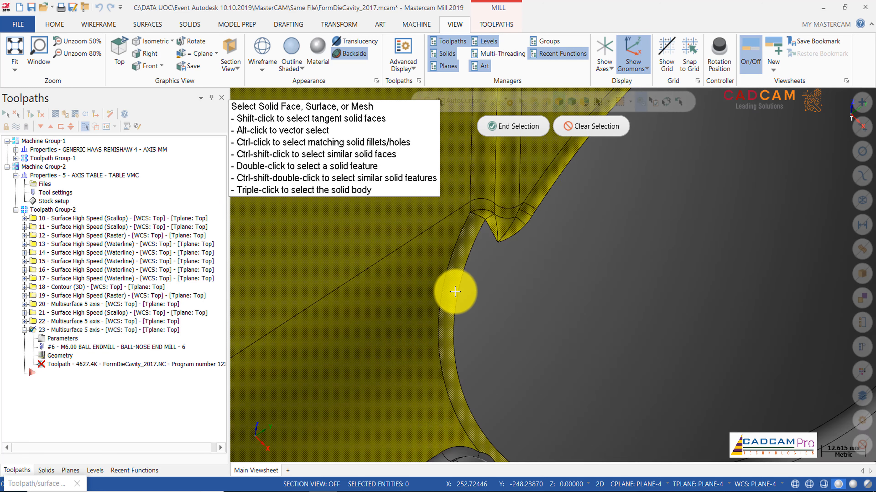
Step: Add the front wall face of the recess, its rim fillet, the vertical corner fillet and its corner blends to the check surfaces
{"action": "scroll", "coordinate": [555, 293], "scroll_direction": "up", "scroll_amount": 5}
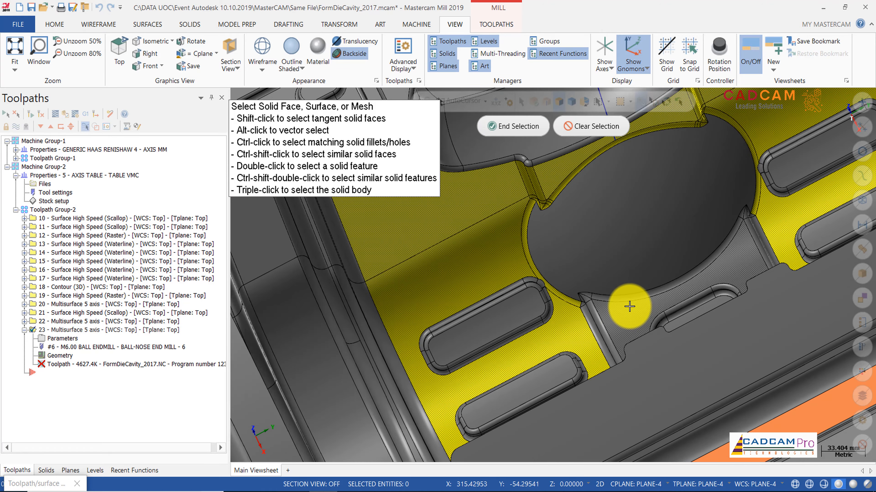
{"action": "scroll", "coordinate": [609, 312], "scroll_direction": "up", "scroll_amount": 1}
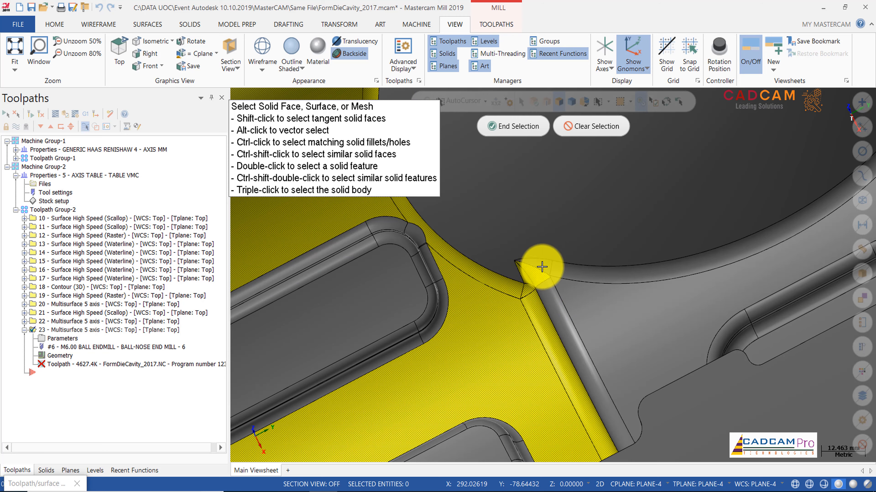
{"action": "scroll", "coordinate": [537, 331], "scroll_direction": "down", "scroll_amount": 1}
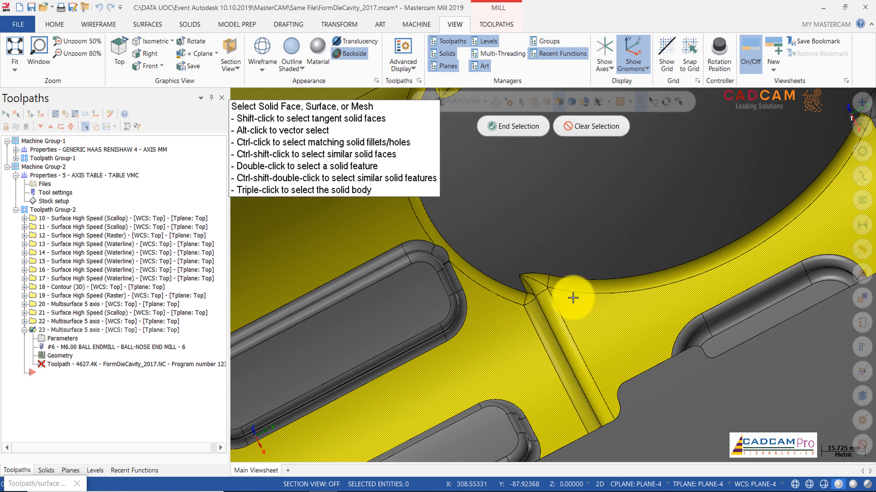
{"action": "scroll", "coordinate": [434, 178], "scroll_direction": "up", "scroll_amount": 2}
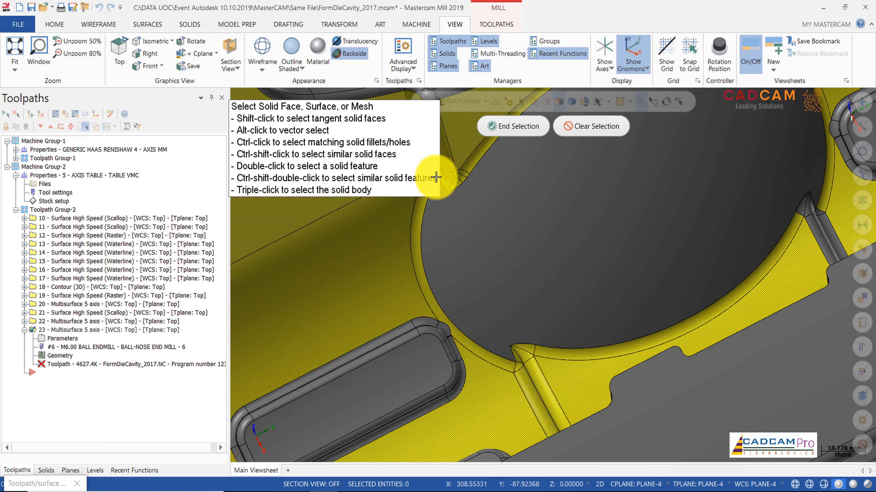
{"action": "scroll", "coordinate": [434, 178], "scroll_direction": "down", "scroll_amount": 3}
Step: Add the vertical corner fillet and blends at the opposite end of the recess to the check surfaces and finish the selection
{"action": "middle_click_drag", "start_coordinate": [712, 254], "coordinate": [784, 256]}
{"action": "scroll", "coordinate": [784, 257], "scroll_direction": "up", "scroll_amount": 2}
{"action": "scroll", "coordinate": [785, 257], "scroll_direction": "up", "scroll_amount": 3}
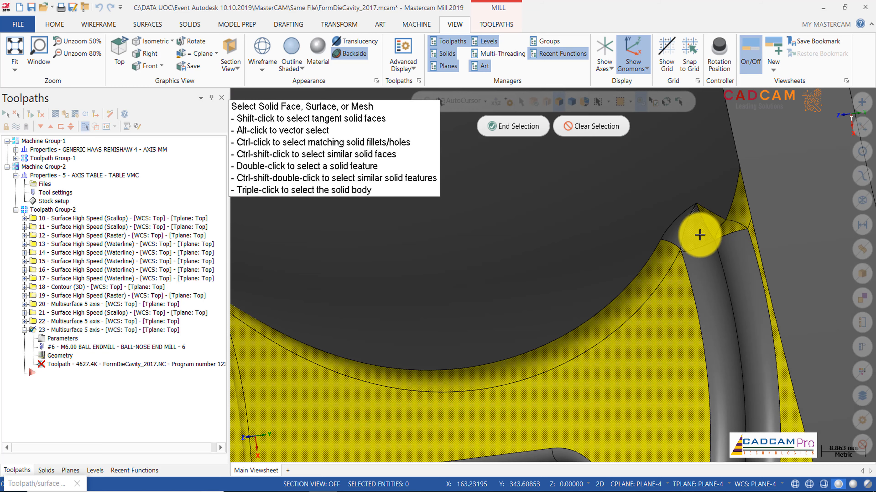
{"action": "left_click", "coordinate": [726, 267]}
{"action": "scroll", "coordinate": [713, 260], "scroll_direction": "down", "scroll_amount": 12}
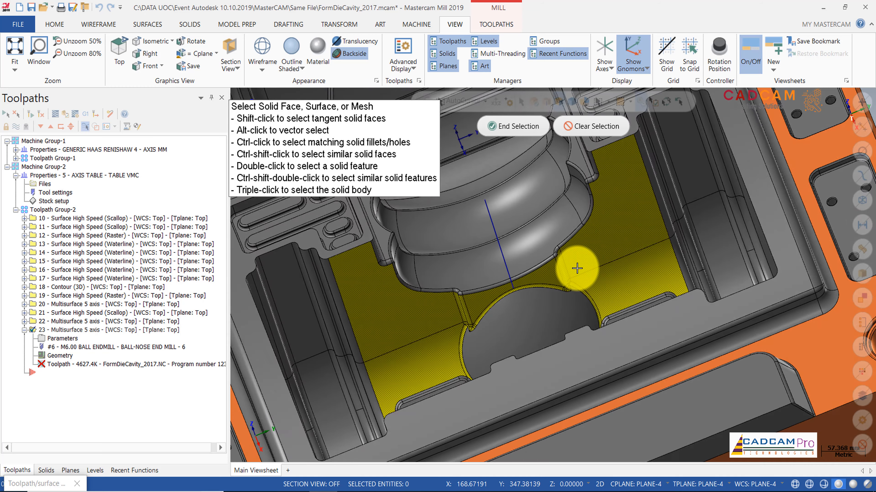
{"action": "middle_click_drag", "start_coordinate": [577, 268], "coordinate": [563, 172]}
{"action": "scroll", "coordinate": [563, 173], "scroll_direction": "down", "scroll_amount": 1}
{"action": "left_click", "coordinate": [523, 131]}
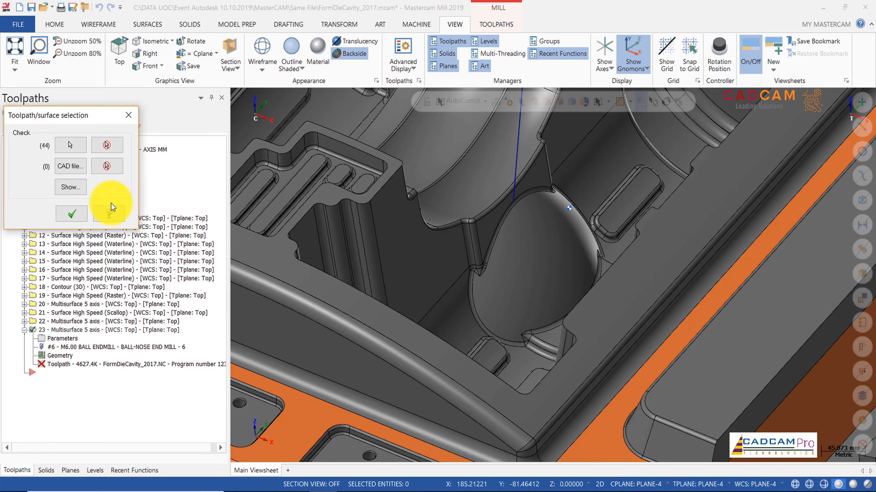
Step: Confirm the check surfaces, review their stock to leave and the linking settings, and accept the operation to generate its toolpath
{"action": "left_click", "coordinate": [71, 212]}
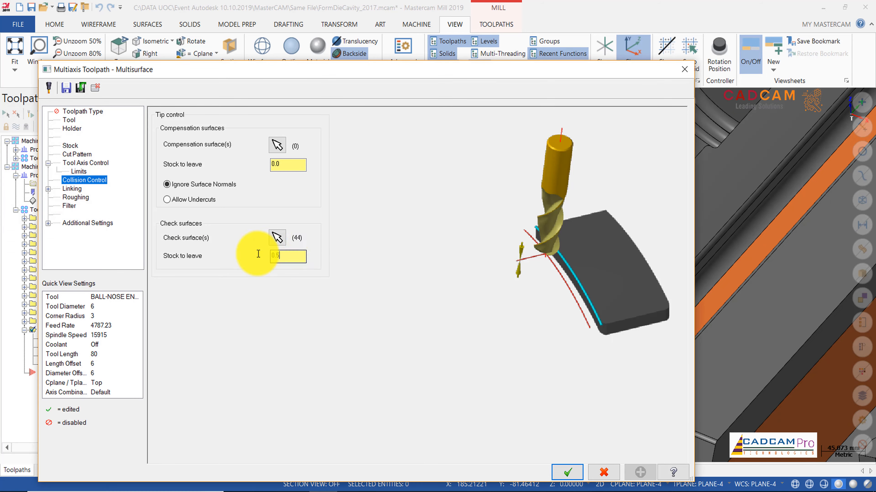
{"action": "left_click", "coordinate": [287, 256]}
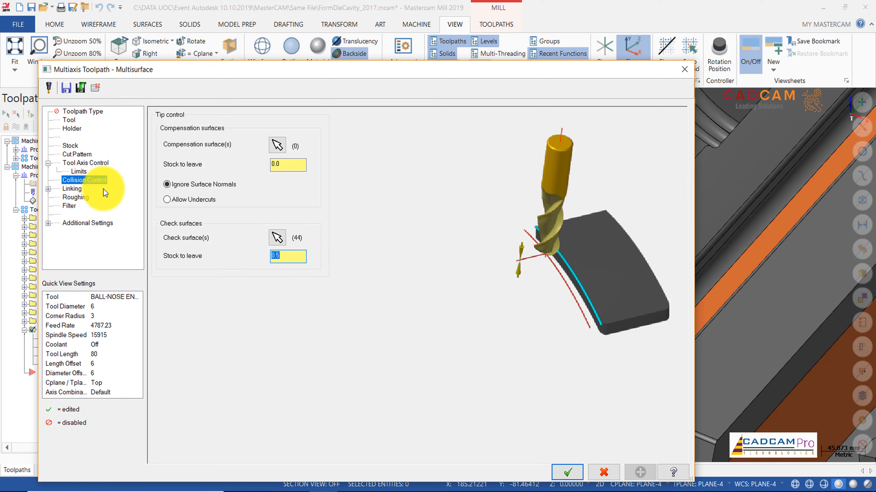
{"action": "left_click", "coordinate": [69, 189]}
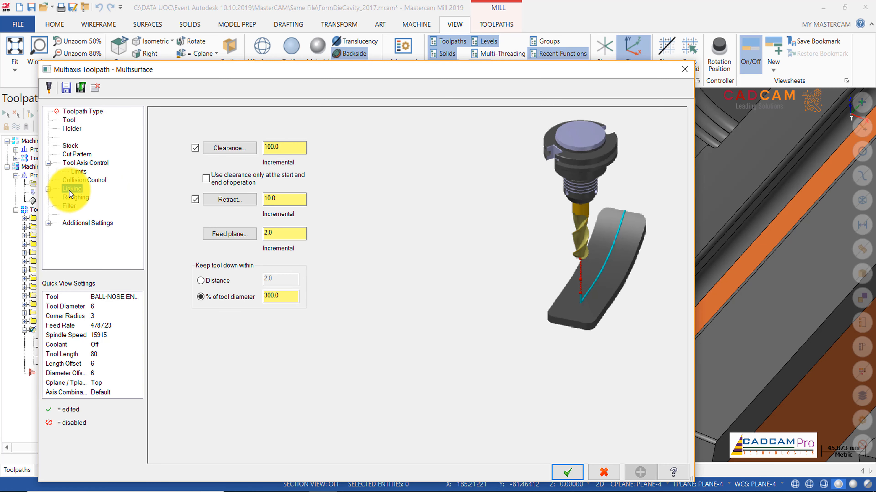
{"action": "left_click", "coordinate": [574, 472]}
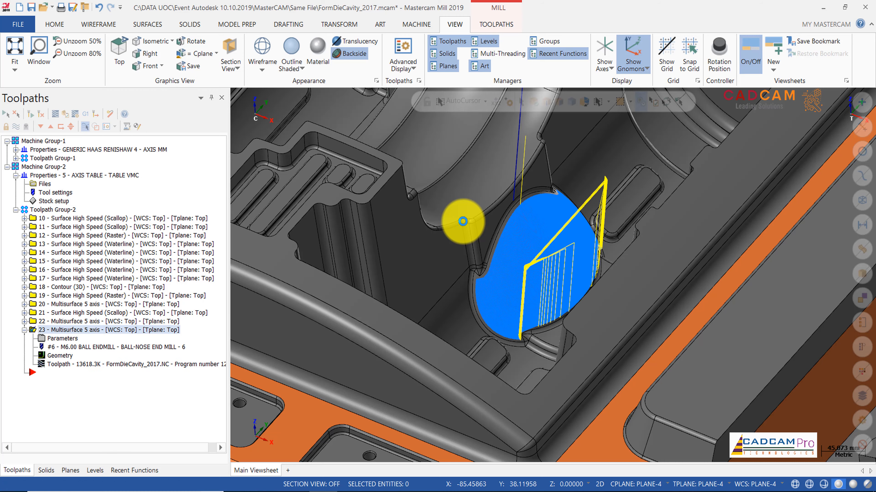
Step: Examine the generated recess toolpath along the rim and at the corner, including its retract and linking moves
{"action": "mouse_move", "coordinate": [521, 273]}
{"action": "middle_mouse_down"}
{"action": "mouse_move", "coordinate": [493, 284]}
{"action": "mouse_move", "coordinate": [473, 318]}
{"action": "mouse_move", "coordinate": [451, 331]}
{"action": "mouse_move", "coordinate": [409, 341]}
{"action": "mouse_move", "coordinate": [555, 268]}
{"action": "mouse_move", "coordinate": [661, 185]}
{"action": "middle_mouse_up"}
{"action": "scroll", "coordinate": [484, 289], "scroll_direction": "up", "scroll_amount": 7}
{"action": "scroll", "coordinate": [450, 317], "scroll_direction": "down", "scroll_amount": 3}
{"action": "scroll", "coordinate": [450, 317], "scroll_direction": "down", "scroll_amount": 3}
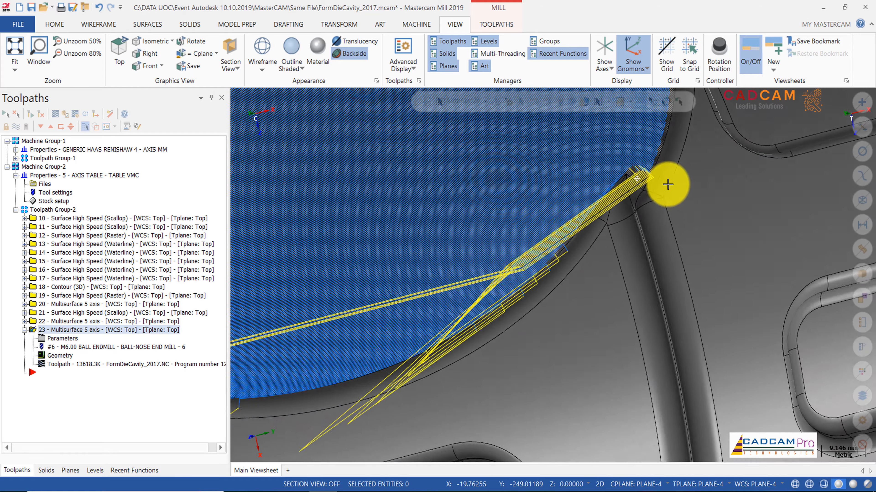
{"action": "middle_click_drag", "start_coordinate": [701, 180], "coordinate": [704, 158]}
{"action": "scroll", "coordinate": [668, 254], "scroll_direction": "down", "scroll_amount": 5}
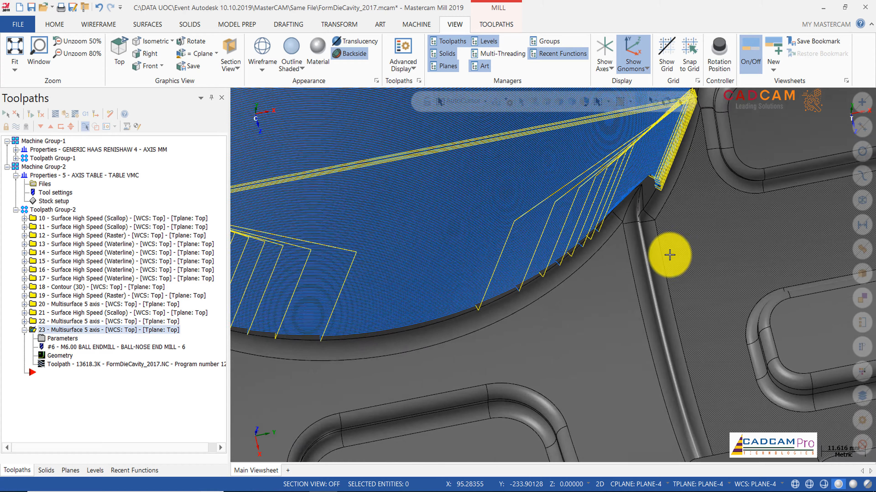
{"action": "middle_click_drag", "start_coordinate": [631, 258], "coordinate": [455, 265]}
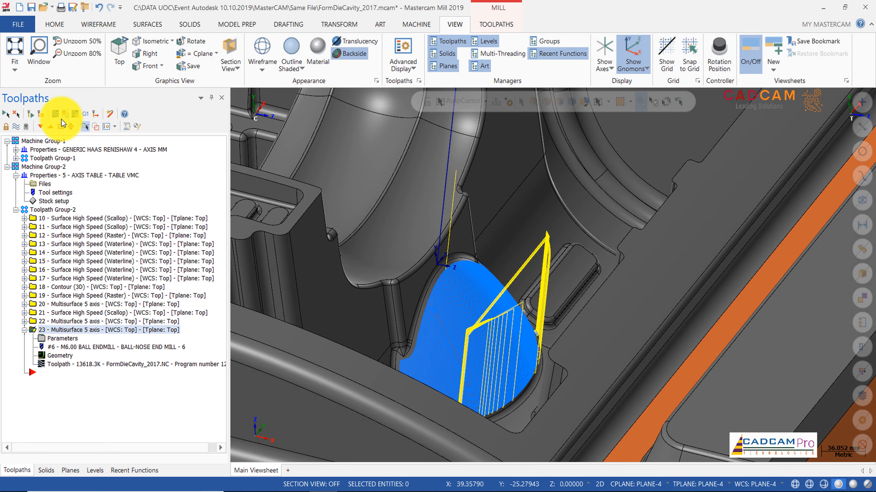
Step: Display the toolpaths of operations 22 and 23 together and examine the connecting move between the two recesses
{"action": "left_click", "coordinate": [24, 330]}
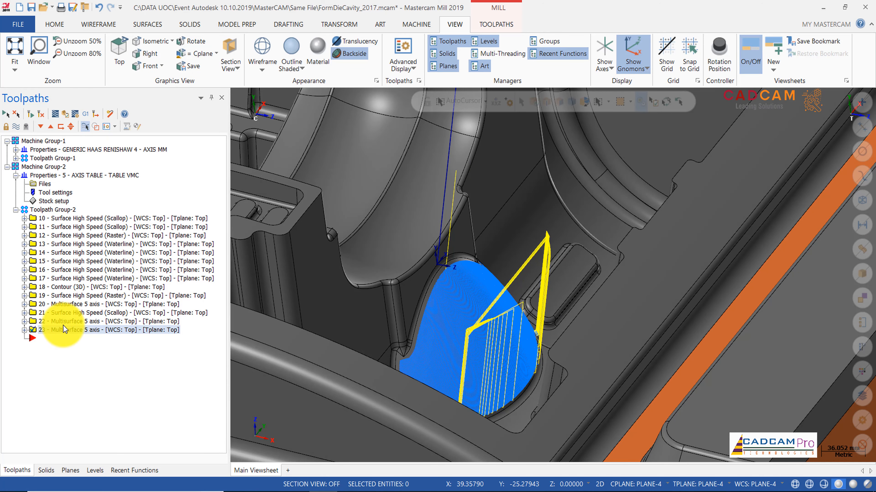
{"action": "left_click", "coordinate": [64, 322]}
{"action": "left_click", "coordinate": [66, 330], "text": "ctrl"}
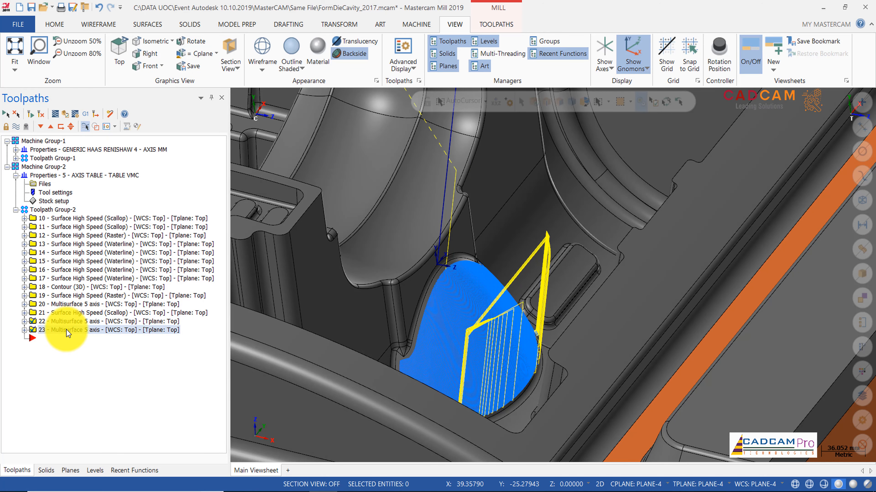
{"action": "scroll", "coordinate": [566, 317], "scroll_direction": "down", "scroll_amount": 5}
{"action": "middle_click_drag", "start_coordinate": [566, 317], "coordinate": [514, 256]}
{"action": "middle_click_drag", "start_coordinate": [424, 265], "coordinate": [500, 223]}
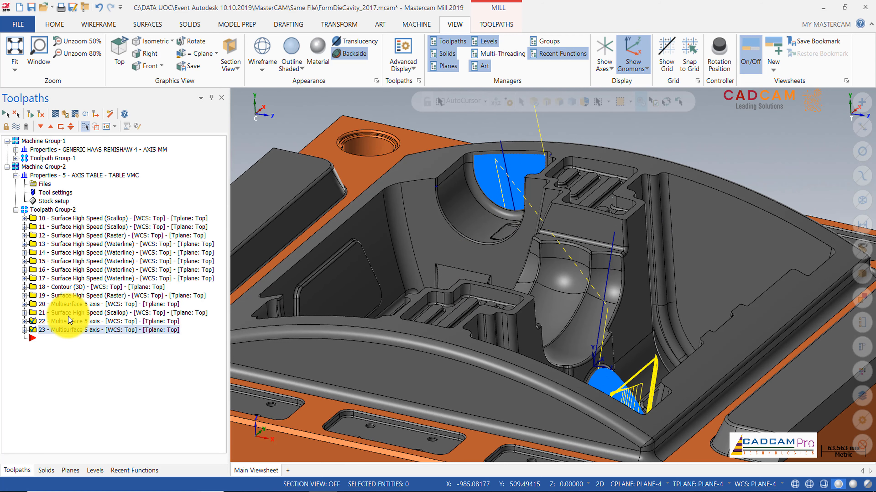
Step: Set the linking clearance of operation 22 to 200 and regenerate its toolpath
{"action": "left_click", "coordinate": [69, 322]}
{"action": "left_click", "coordinate": [25, 321]}
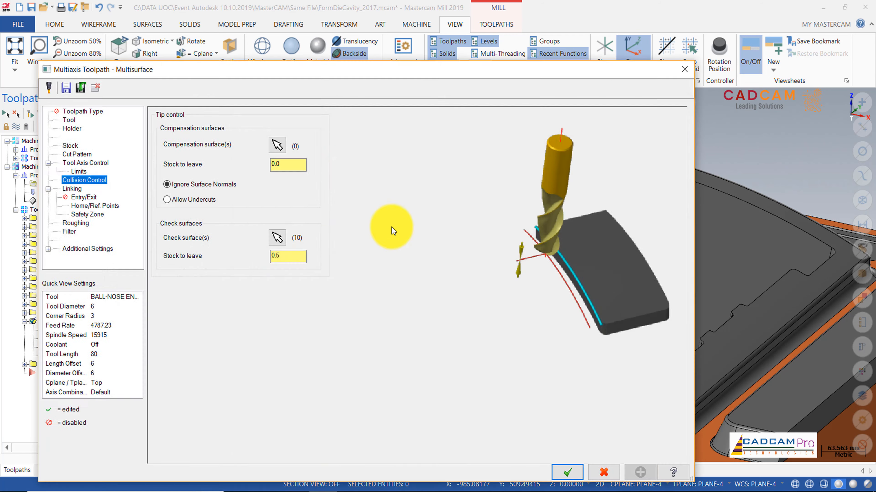
{"action": "left_click", "coordinate": [75, 188]}
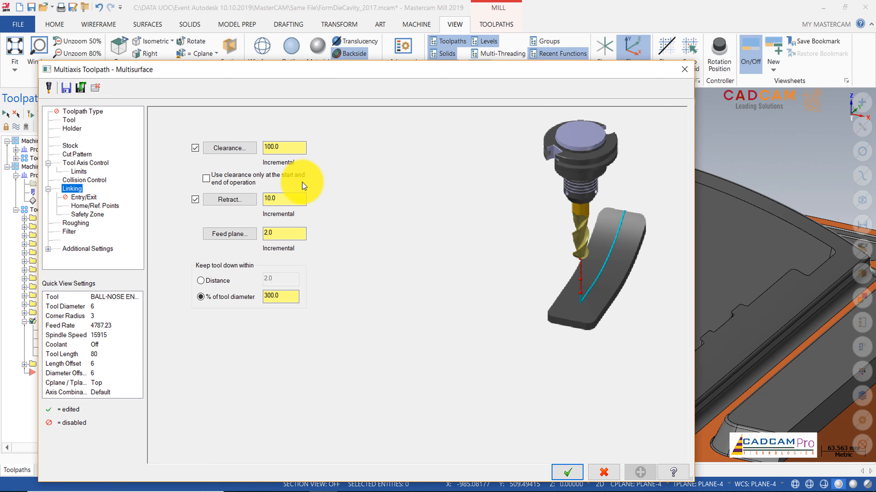
{"action": "double_click", "coordinate": [293, 147]}
{"action": "type", "text": "200"}
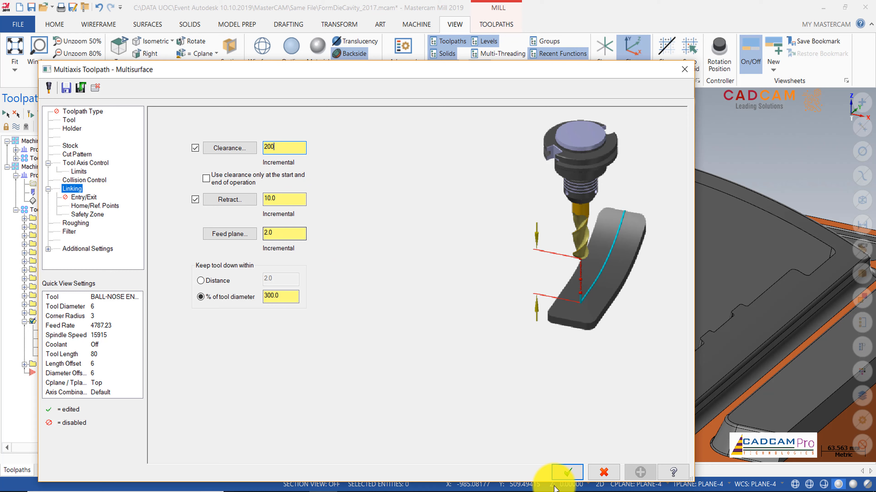
{"action": "left_click", "coordinate": [568, 473]}
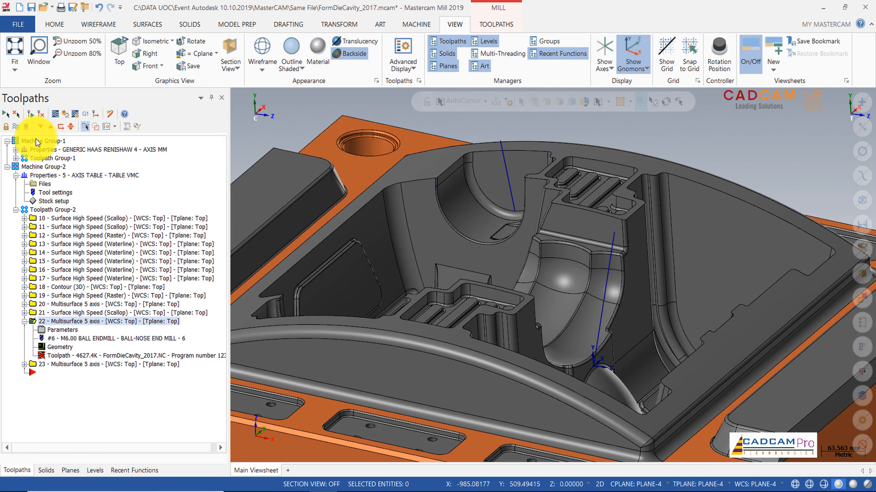
{"action": "left_click", "coordinate": [33, 115]}
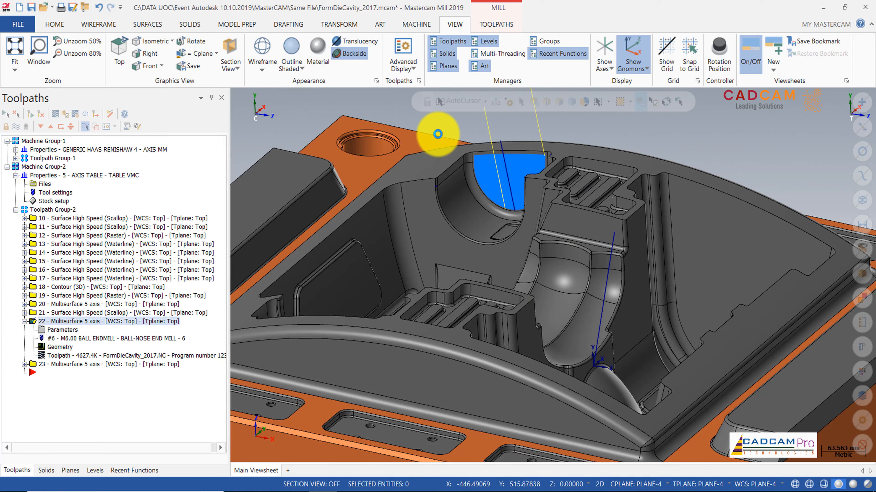
Step: Check the link between operations 22 and 23, set operation 23's linking clearance to 200, and regenerate its toolpath
{"action": "left_click", "coordinate": [76, 364]}
{"action": "middle_click_drag", "start_coordinate": [483, 228], "coordinate": [450, 293]}
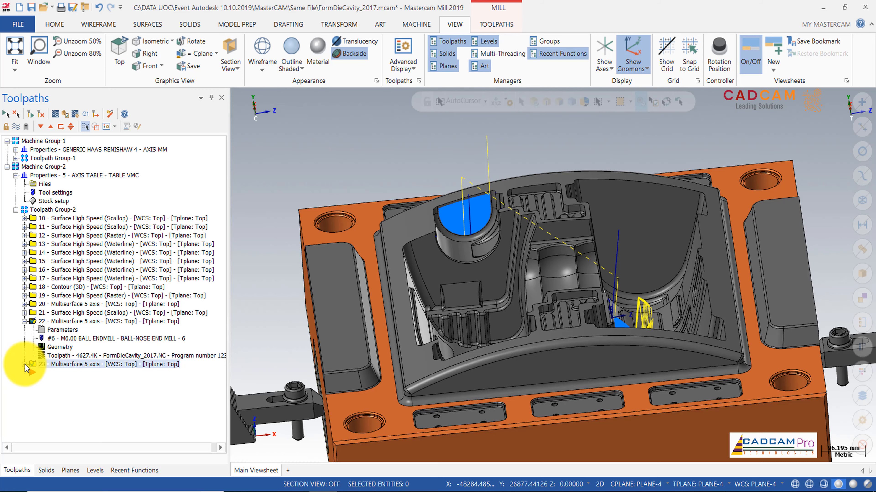
{"action": "left_click", "coordinate": [24, 365]}
{"action": "left_click", "coordinate": [48, 372]}
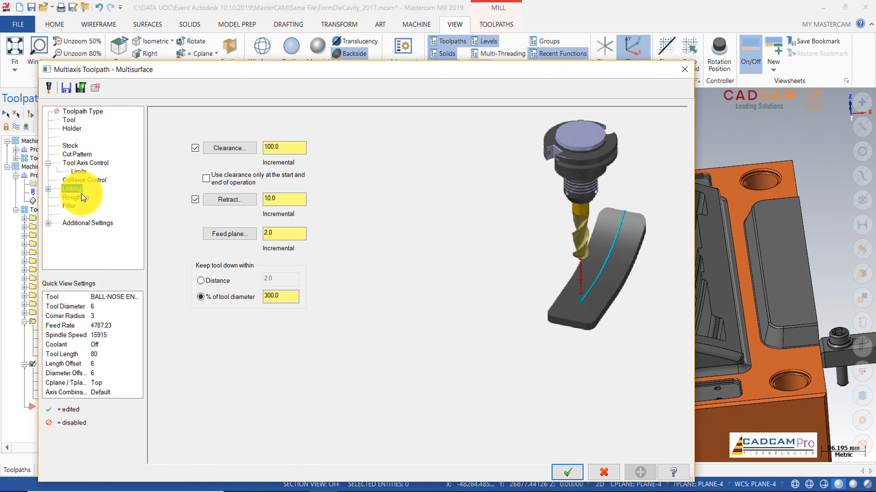
{"action": "left_click", "coordinate": [284, 148]}
{"action": "type", "text": "200"}
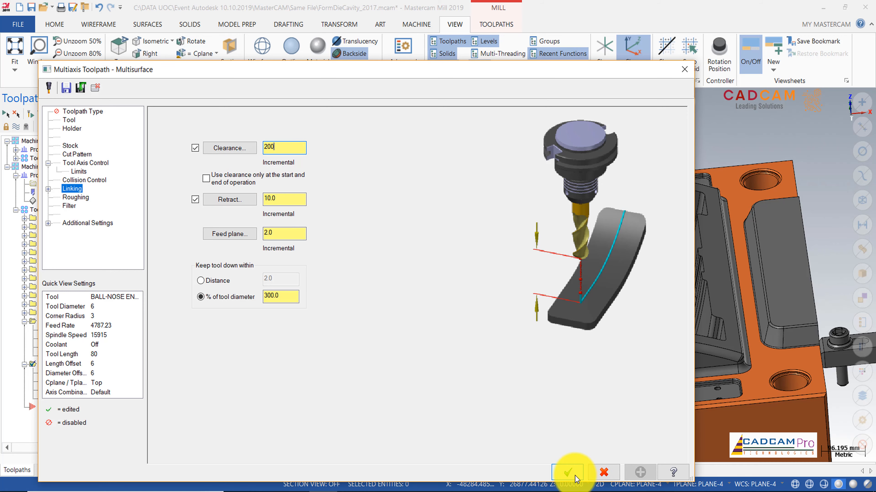
{"action": "left_click", "coordinate": [571, 472]}
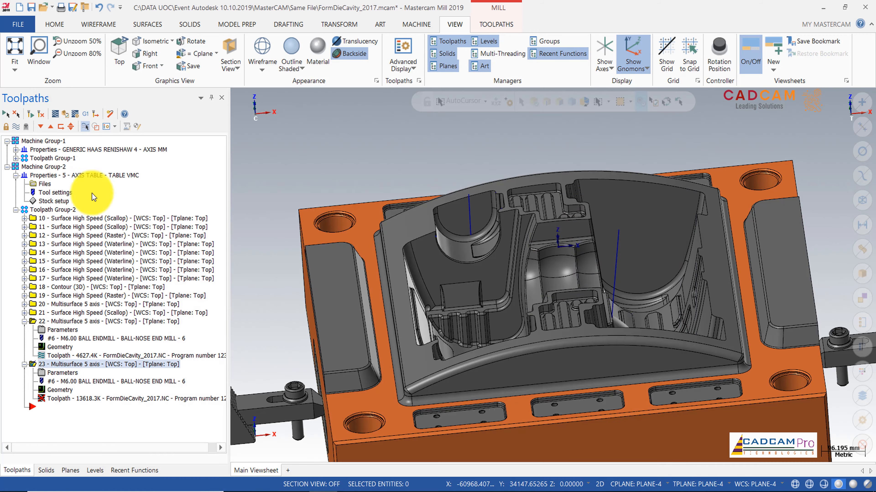
{"action": "left_click", "coordinate": [29, 116]}
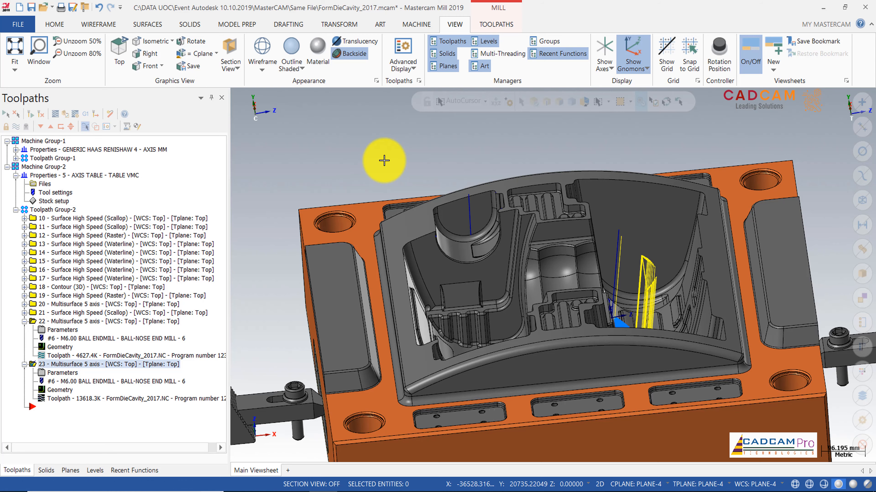
Step: Enable using clearance only at the start and end of operation 23, and regenerate its toolpath
{"action": "scroll", "coordinate": [384, 161], "scroll_direction": "down", "scroll_amount": 2}
{"action": "scroll", "coordinate": [647, 272], "scroll_direction": "up", "scroll_amount": 5}
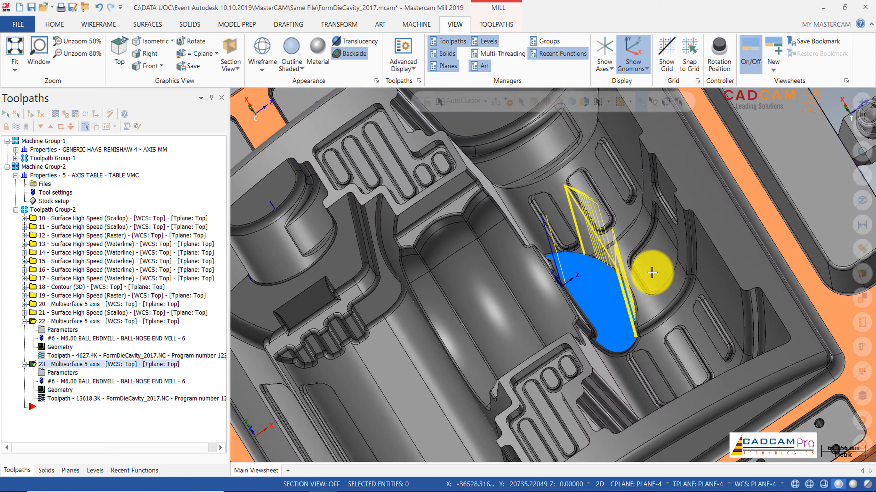
{"action": "middle_click_drag", "start_coordinate": [651, 273], "coordinate": [581, 231]}
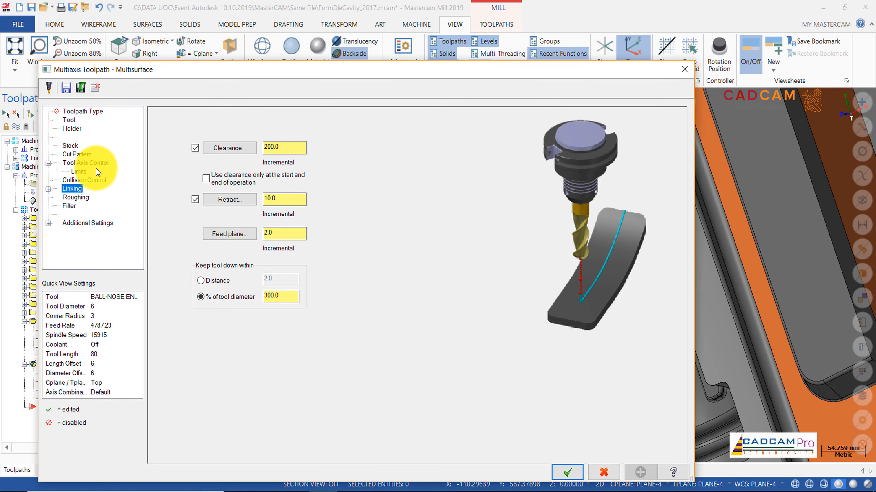
{"action": "left_click", "coordinate": [206, 178]}
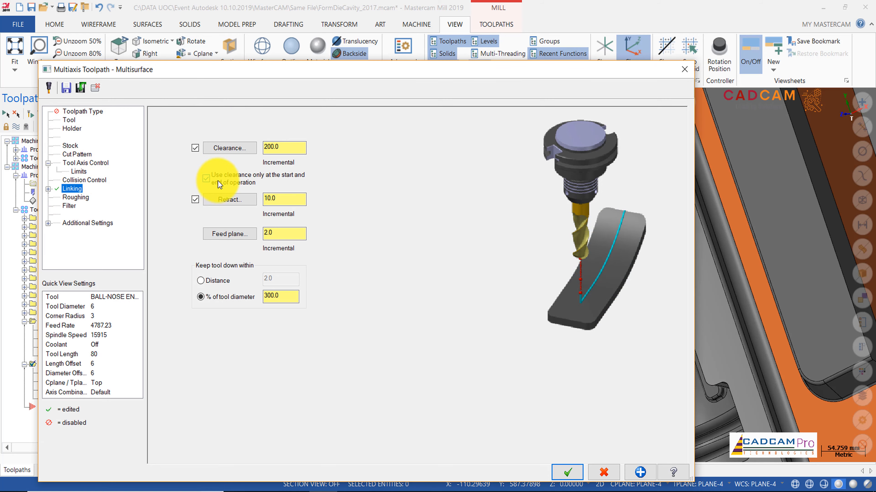
{"action": "left_click", "coordinate": [581, 474]}
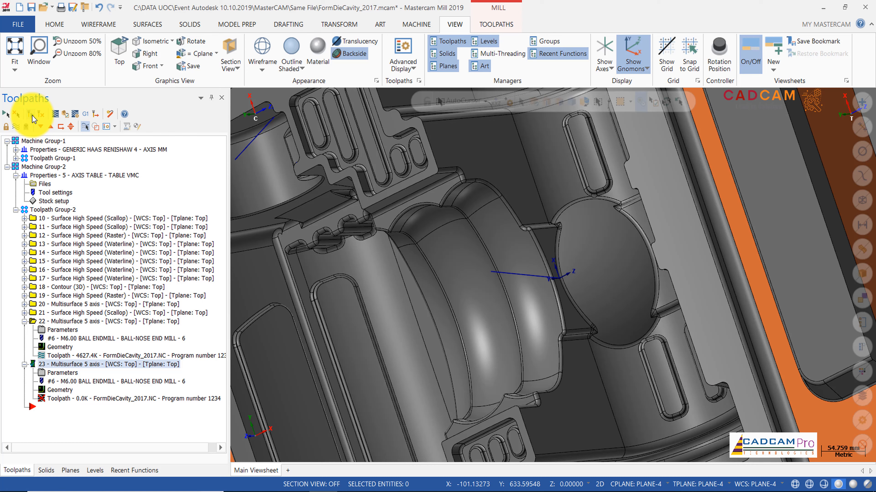
{"action": "left_click", "coordinate": [31, 115]}
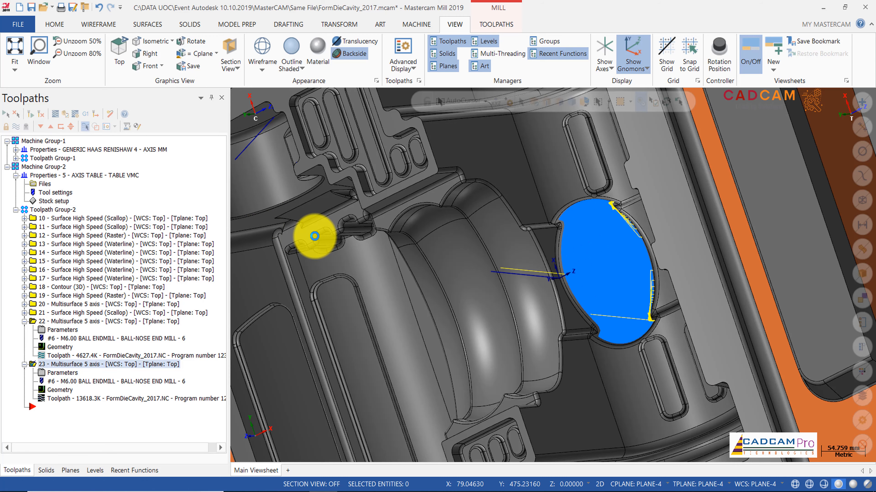
Step: Examine the regenerated toolpath of operation 23, zooming in on its linking moves at the recess rim corner
{"action": "scroll", "coordinate": [588, 260], "scroll_direction": "down", "scroll_amount": 3}
{"action": "scroll", "coordinate": [590, 260], "scroll_direction": "up", "scroll_amount": 8}
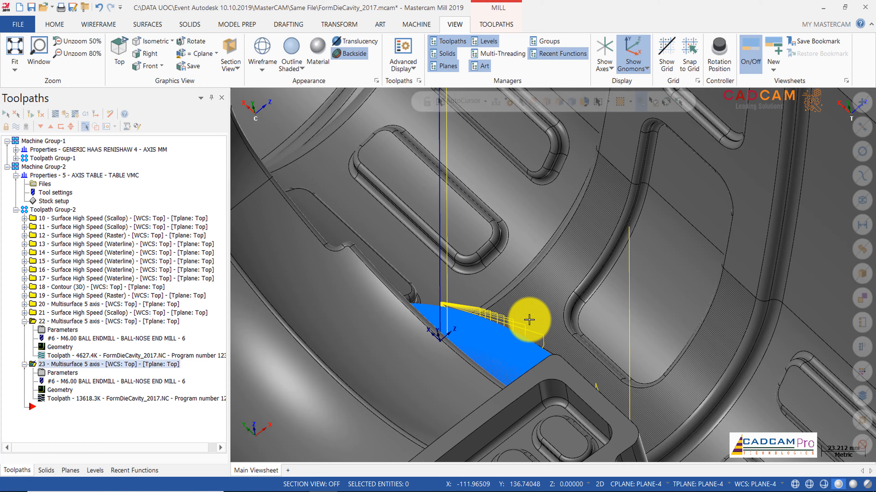
{"action": "mouse_move", "coordinate": [528, 320]}
{"action": "middle_mouse_down"}
{"action": "mouse_move", "coordinate": [479, 333]}
{"action": "mouse_move", "coordinate": [475, 348]}
{"action": "mouse_move", "coordinate": [494, 375]}
{"action": "middle_mouse_up"}
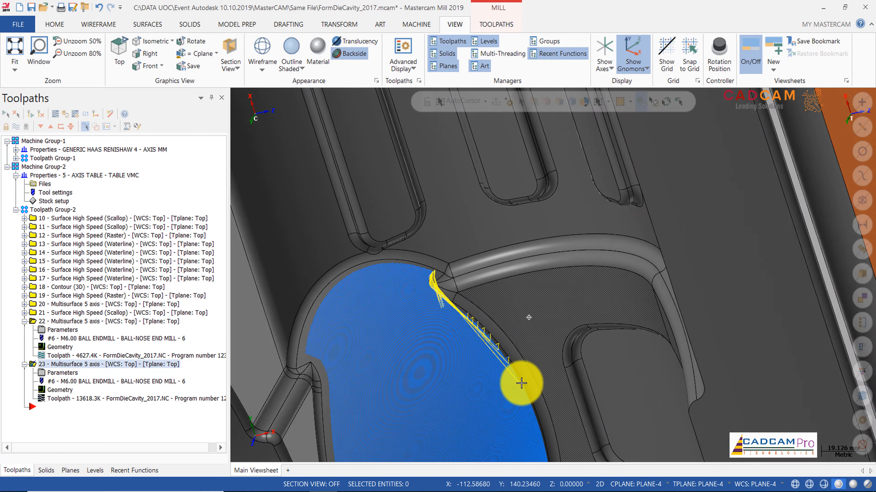
{"action": "scroll", "coordinate": [438, 280], "scroll_direction": "up", "scroll_amount": 5}
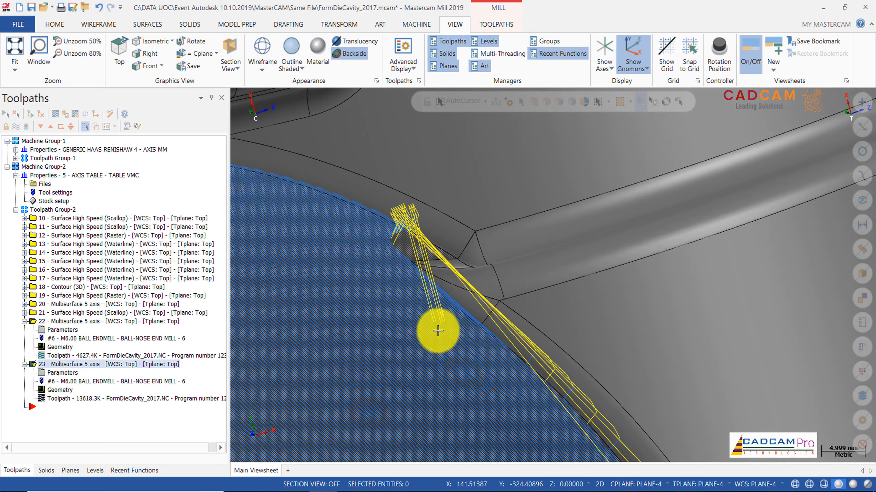
Step: Inspect operation 23's retract and linking moves along the rim of the recess from several angles and zoom levels
{"action": "scroll", "coordinate": [495, 337], "scroll_direction": "down", "scroll_amount": 5}
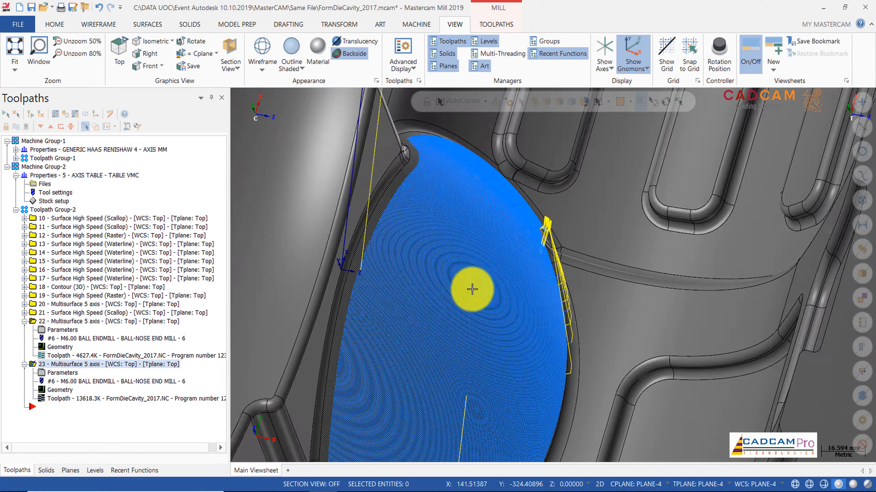
{"action": "scroll", "coordinate": [472, 290], "scroll_direction": "down", "scroll_amount": 3}
{"action": "middle_click_drag", "start_coordinate": [473, 290], "coordinate": [546, 267]}
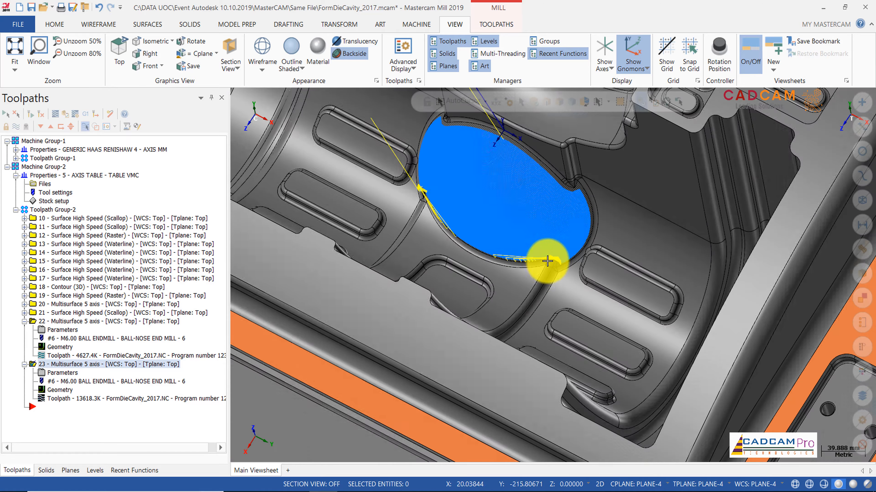
{"action": "scroll", "coordinate": [544, 255], "scroll_direction": "up", "scroll_amount": 3}
{"action": "middle_click_drag", "start_coordinate": [490, 252], "coordinate": [574, 283]}
{"action": "scroll", "coordinate": [574, 284], "scroll_direction": "down", "scroll_amount": 2}
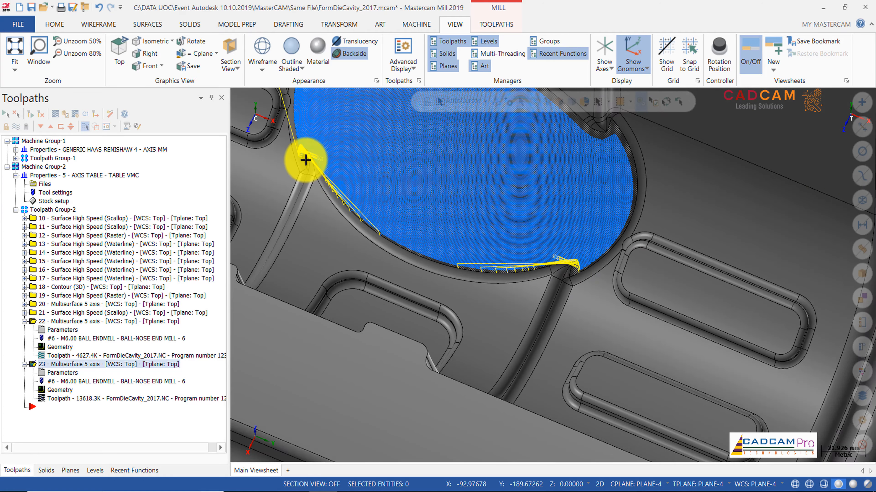
{"action": "scroll", "coordinate": [380, 203], "scroll_direction": "down", "scroll_amount": 1}
{"action": "scroll", "coordinate": [381, 203], "scroll_direction": "down", "scroll_amount": 4}
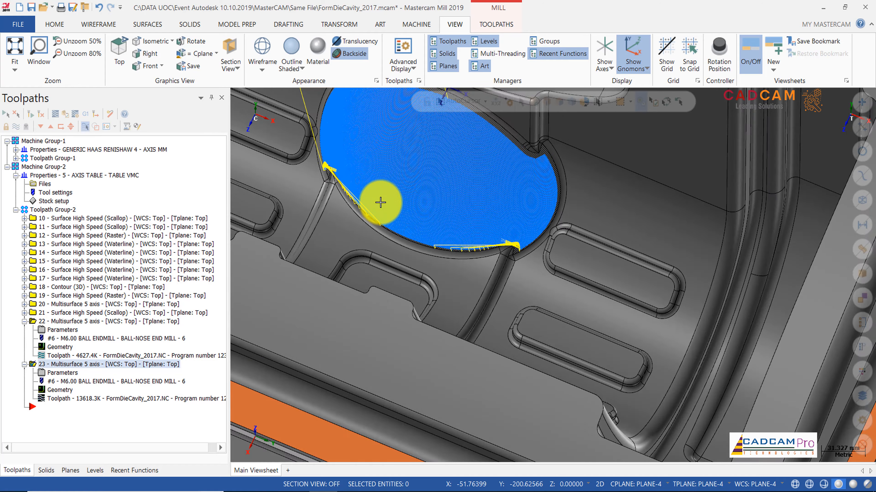
{"action": "middle_click_drag", "start_coordinate": [381, 202], "coordinate": [381, 202]}
Step: Set the linking retract height of operation 23 to 50 incremental and regenerate its toolpath
{"action": "left_click", "coordinate": [74, 376]}
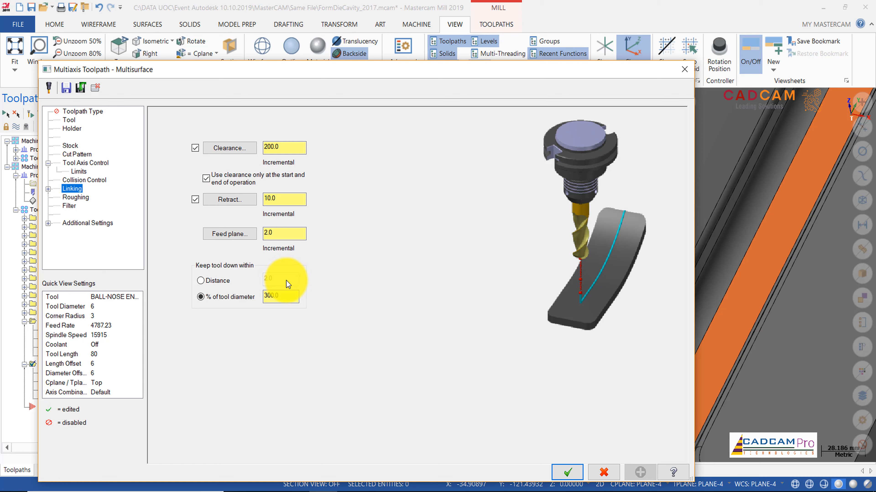
{"action": "left_click", "coordinate": [295, 201]}
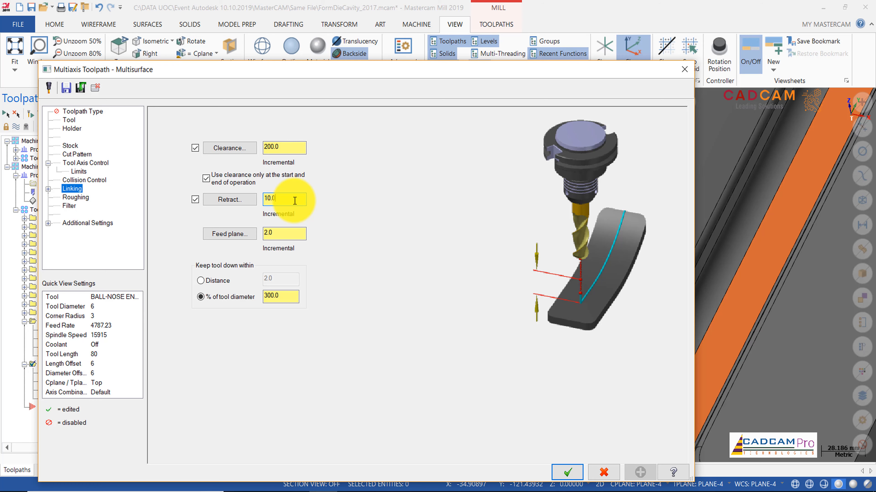
{"action": "left_click_drag", "start_coordinate": [295, 201], "coordinate": [265, 201]}
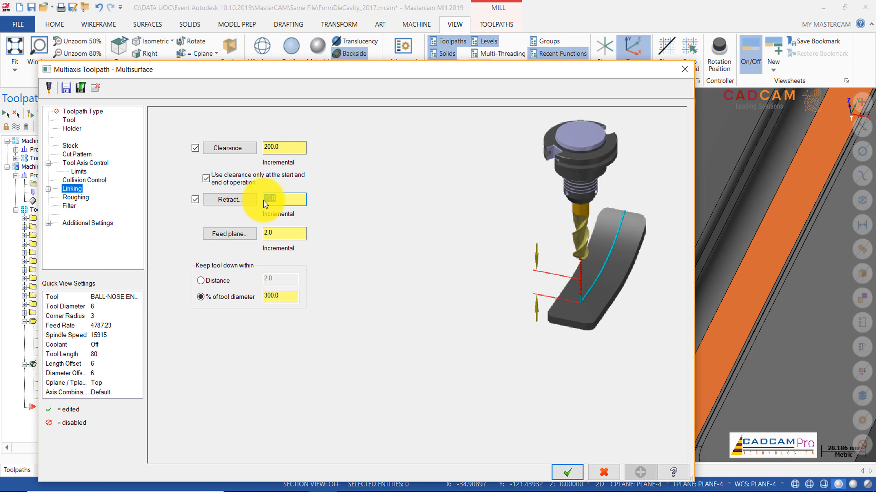
{"action": "type", "text": "50"}
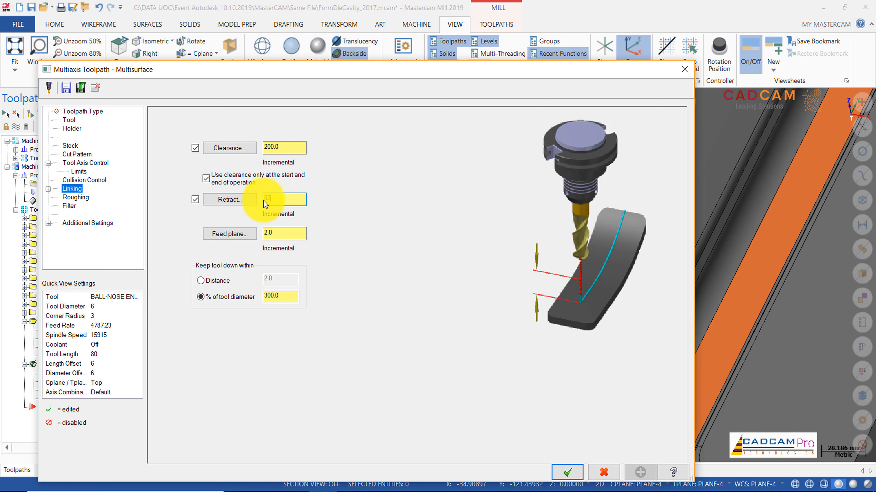
{"action": "left_click", "coordinate": [567, 473]}
{"action": "left_click", "coordinate": [31, 115]}
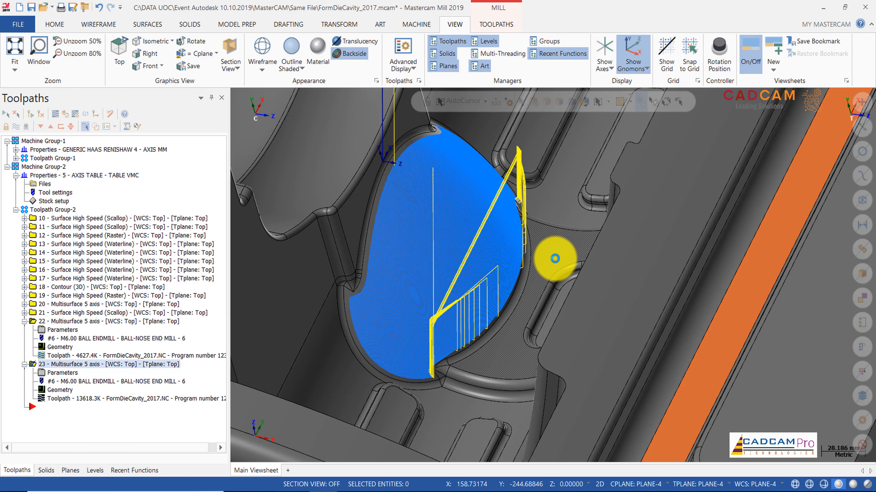
Step: Check the toolpaths of operations 22 and 23 and the linking move between the two recesses
{"action": "middle_click_drag", "start_coordinate": [538, 321], "coordinate": [515, 341]}
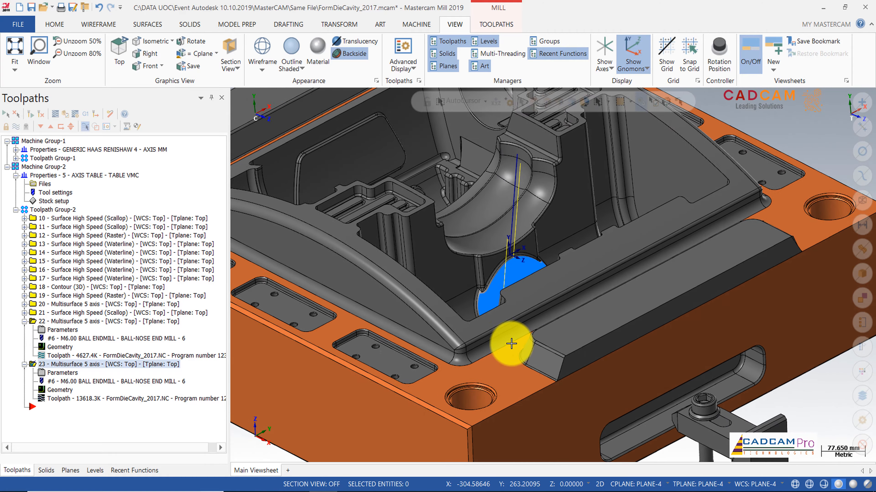
{"action": "left_click", "coordinate": [68, 321]}
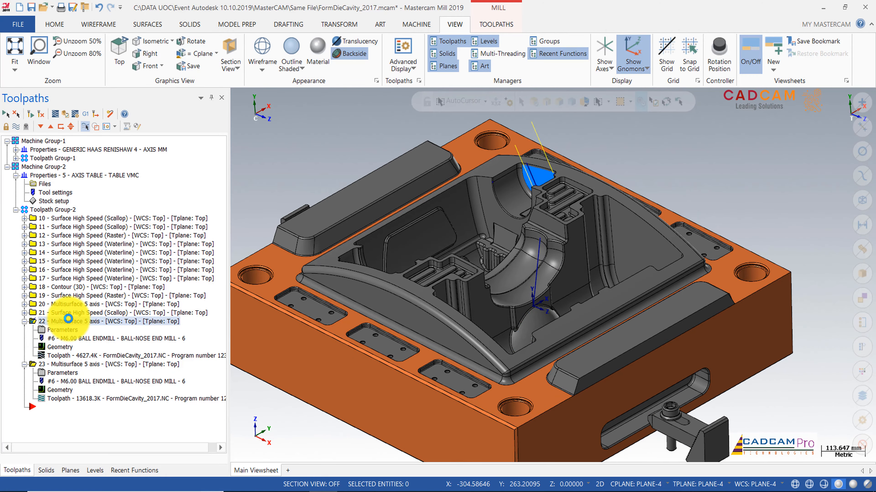
{"action": "left_click", "coordinate": [72, 365], "text": "ctrl"}
{"action": "middle_click_drag", "start_coordinate": [532, 264], "coordinate": [607, 258]}
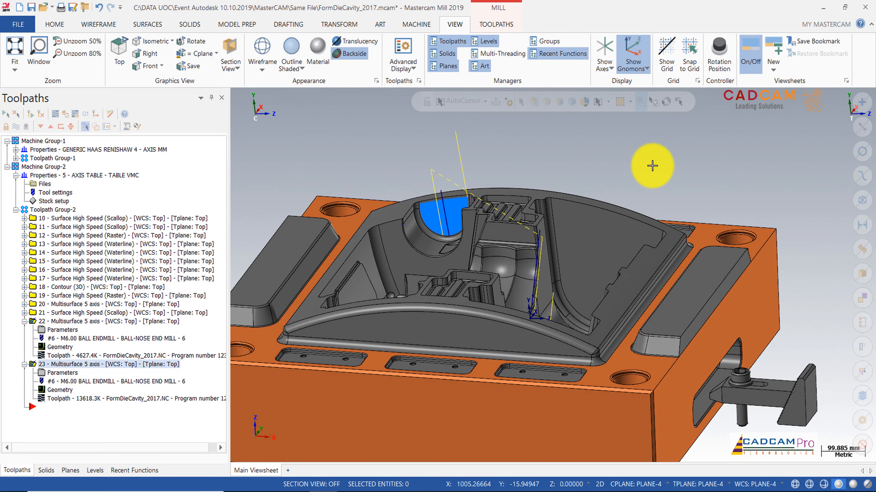
Step: Launch Machine Simulation for the Multisurface operations 22 and 23 and switch to its window
{"action": "left_click", "coordinate": [416, 25]}
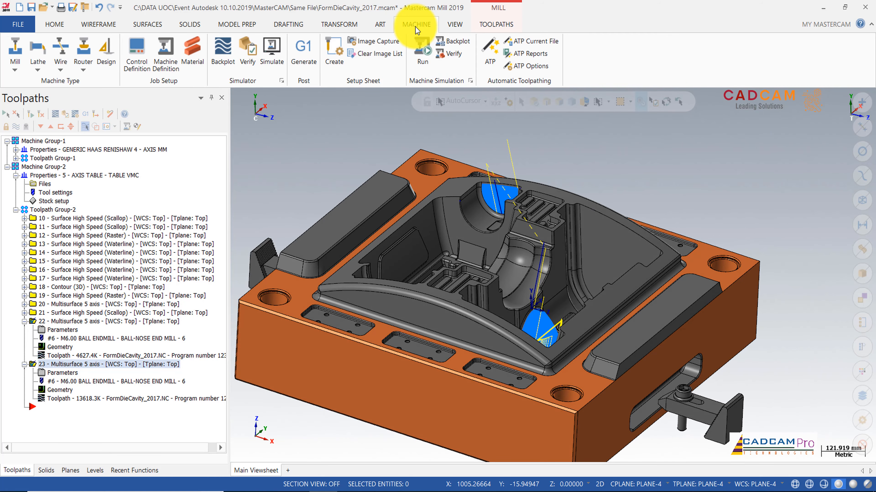
{"action": "left_click", "coordinate": [471, 82]}
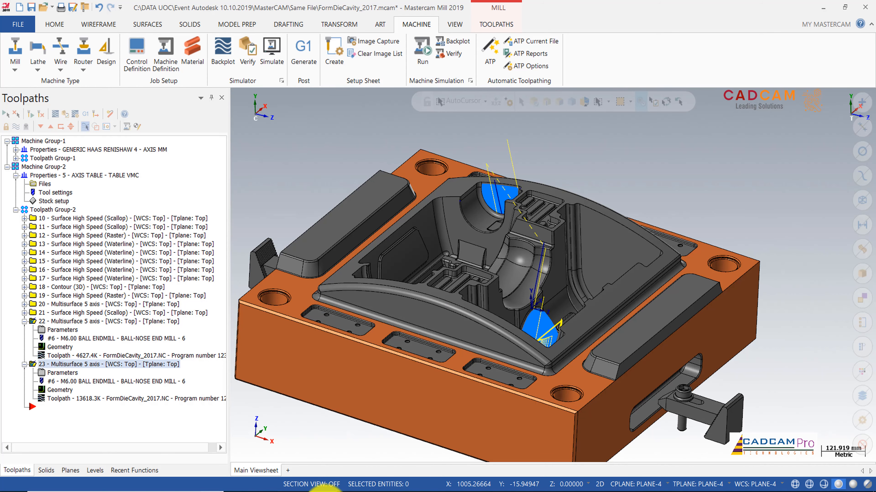
{"action": "mouse_move", "coordinate": [325, 490]}
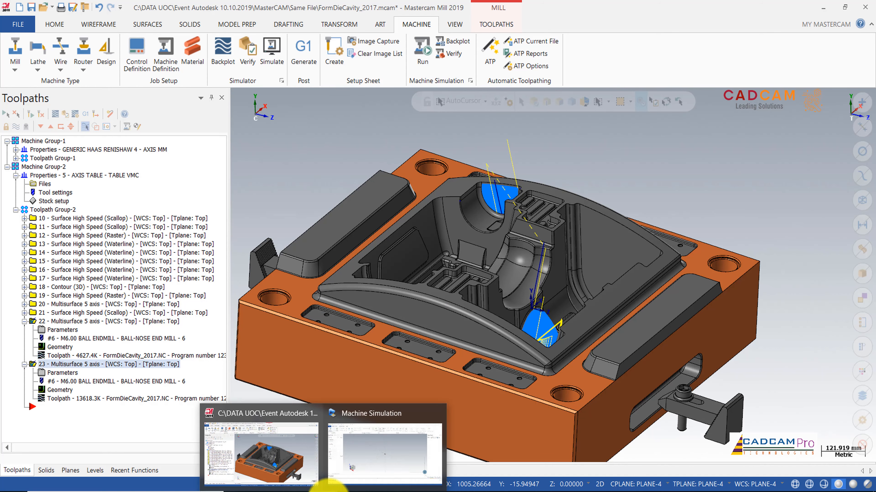
{"action": "mouse_move", "coordinate": [385, 462]}
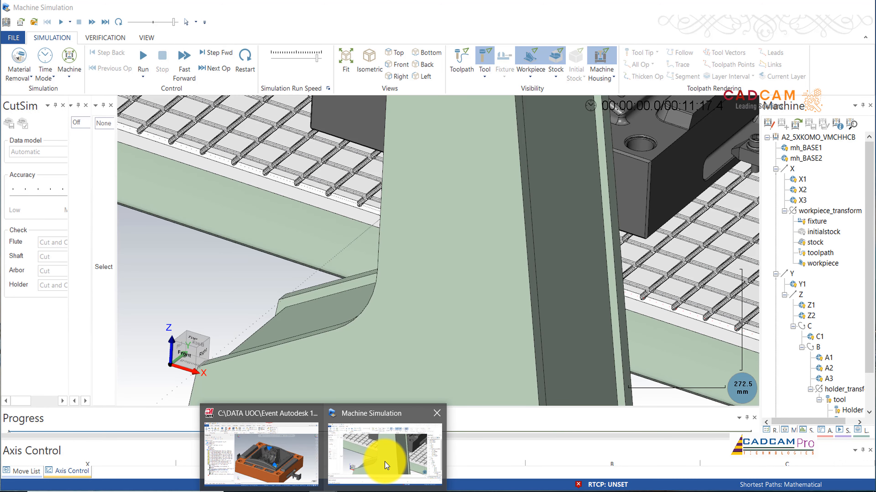
{"action": "left_click", "coordinate": [386, 465]}
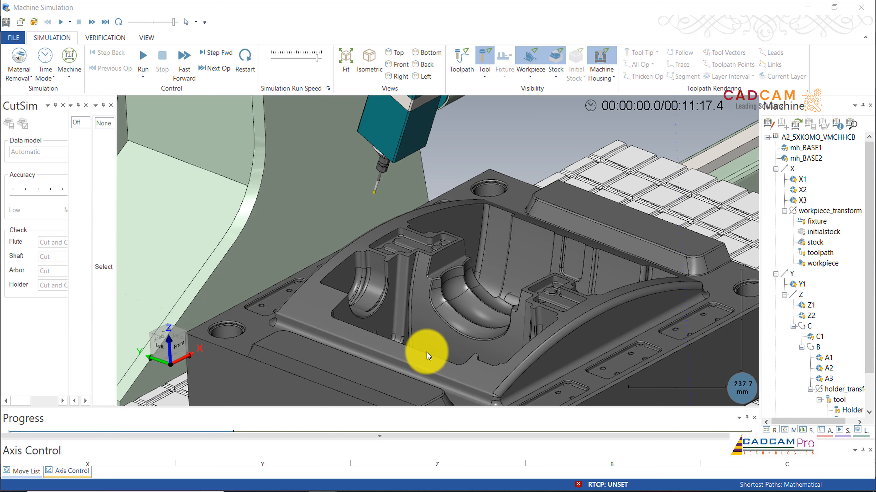
Step: Preview the toolpath on the simulated machine, hide it again, and run the simulation at a reduced speed
{"action": "left_click", "coordinate": [457, 62]}
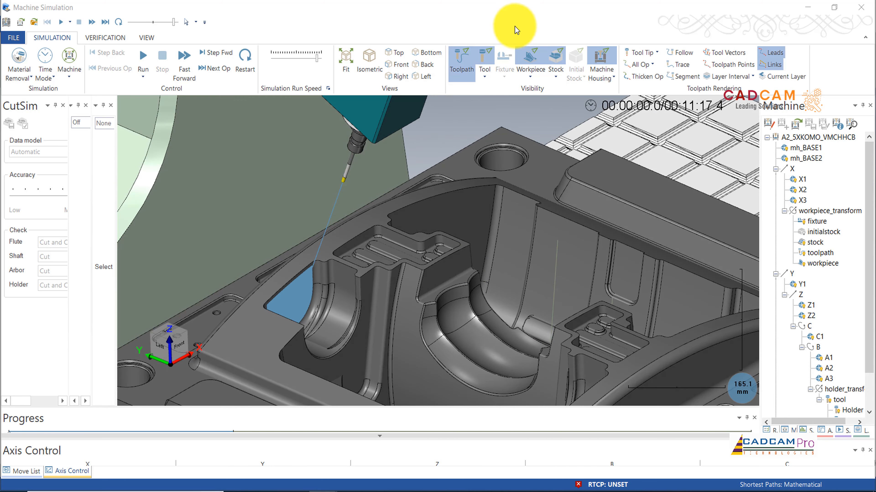
{"action": "left_click", "coordinate": [464, 57]}
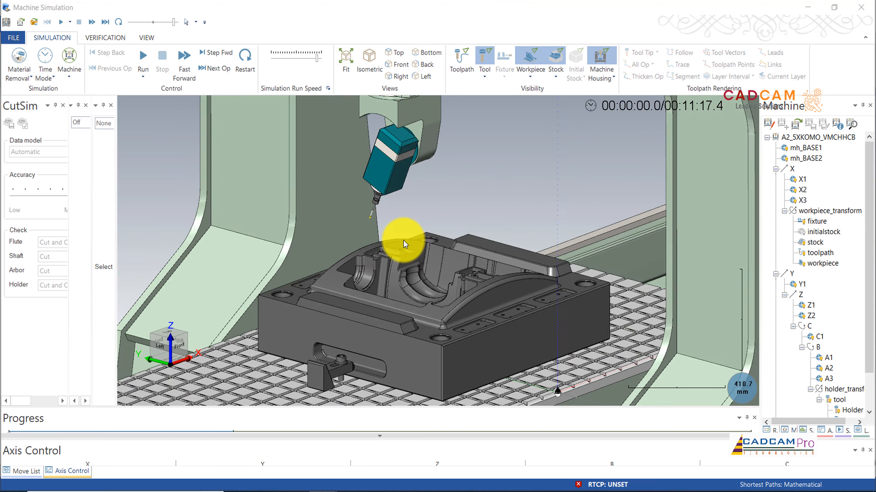
{"action": "left_click", "coordinate": [225, 70]}
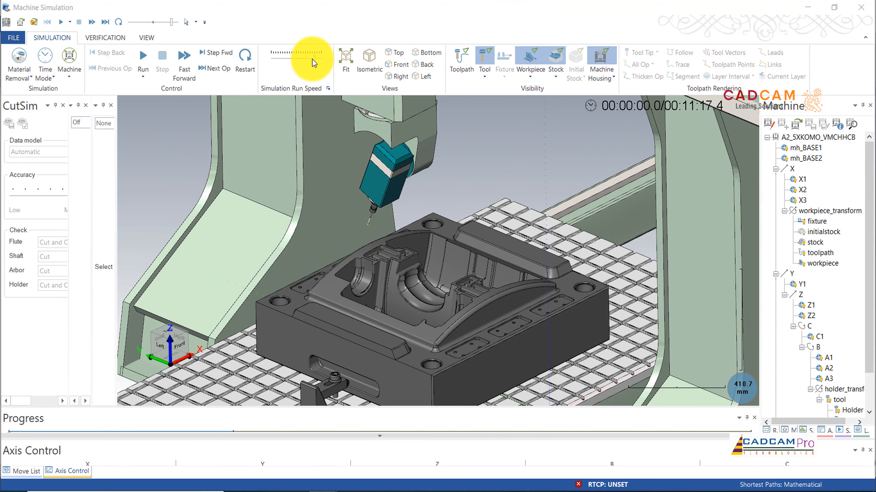
{"action": "left_click", "coordinate": [143, 60]}
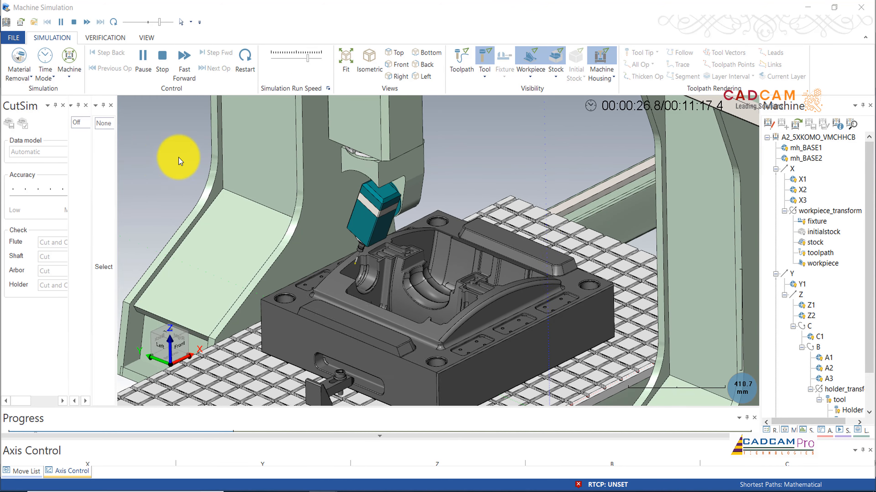
{"action": "left_click_drag", "start_coordinate": [308, 58], "coordinate": [301, 58]}
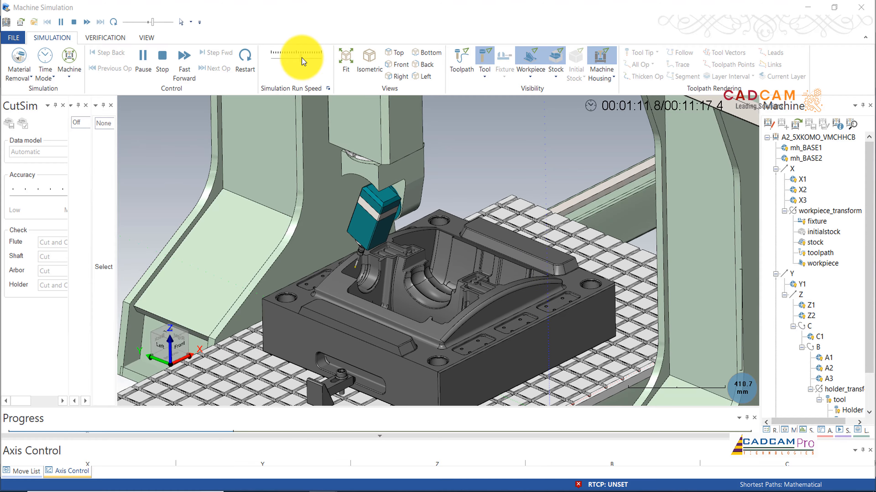
Step: Restart the machine simulation from the beginning and run it at an even slower speed
{"action": "left_click", "coordinate": [239, 67]}
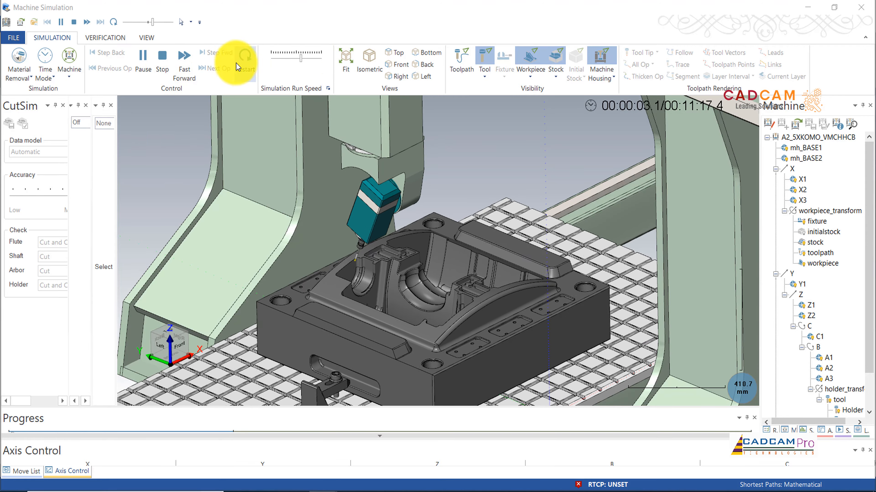
{"action": "left_click", "coordinate": [143, 58]}
{"action": "left_click", "coordinate": [241, 60]}
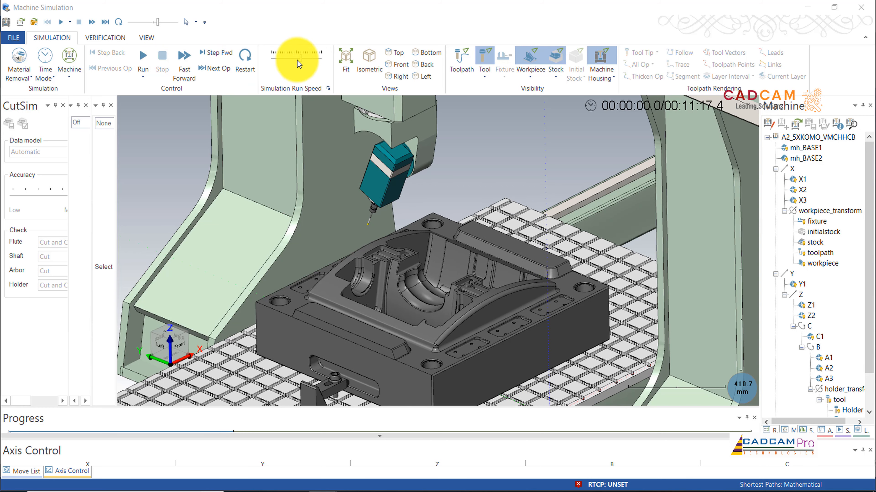
{"action": "left_click_drag", "start_coordinate": [302, 59], "coordinate": [298, 59]}
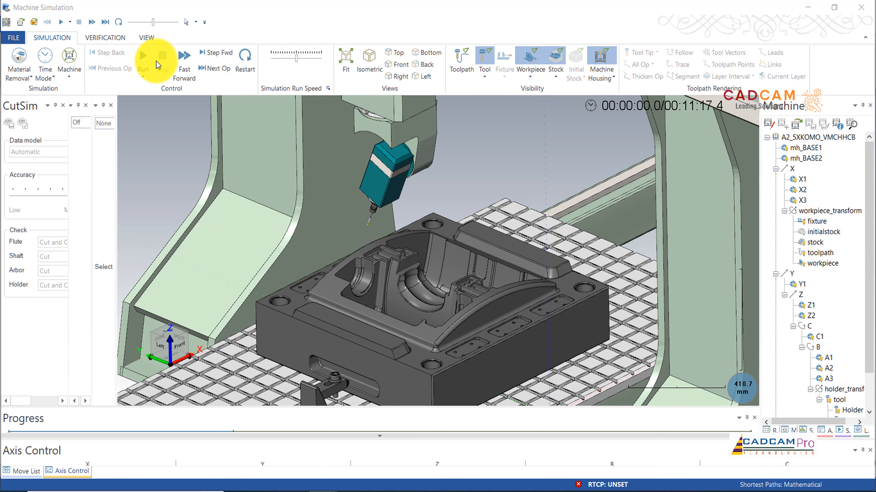
{"action": "left_click", "coordinate": [143, 58]}
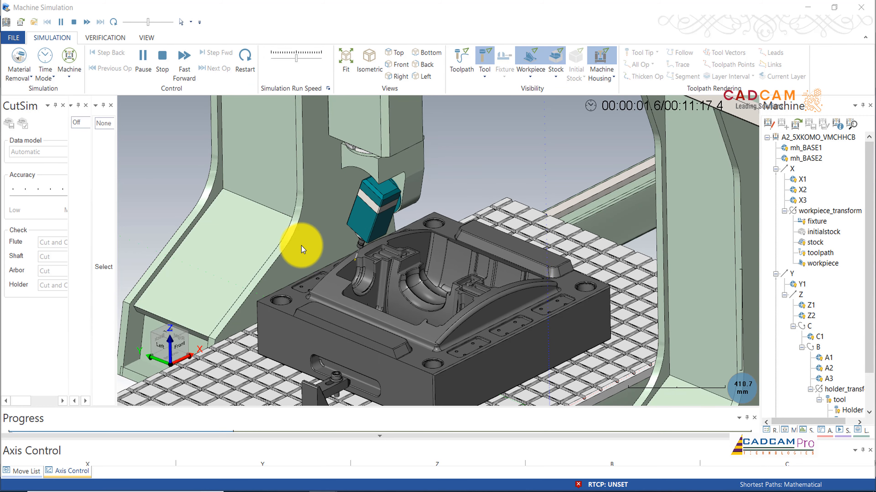
Step: Watch the tool and spindle head machine the first recess, checking holder clearance up close and from different sides
{"action": "scroll", "coordinate": [324, 285], "scroll_direction": "up", "scroll_amount": 2}
{"action": "scroll", "coordinate": [324, 283], "scroll_direction": "up", "scroll_amount": 1}
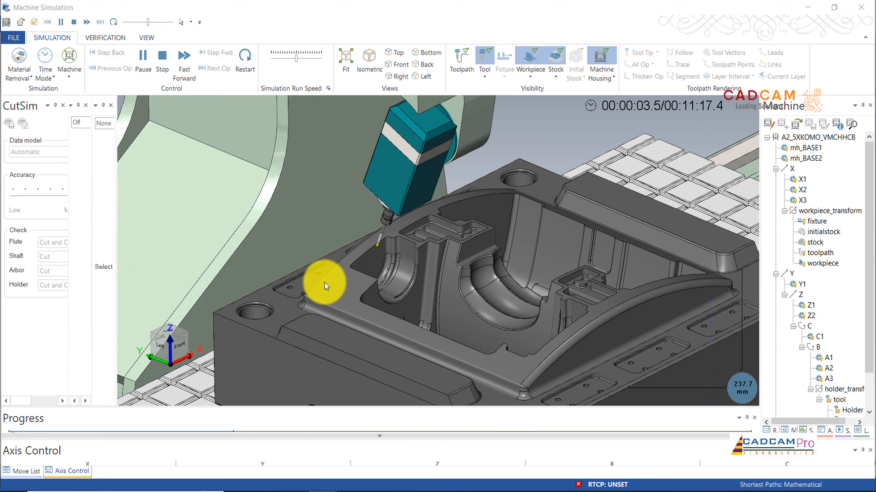
{"action": "scroll", "coordinate": [347, 262], "scroll_direction": "down", "scroll_amount": 8}
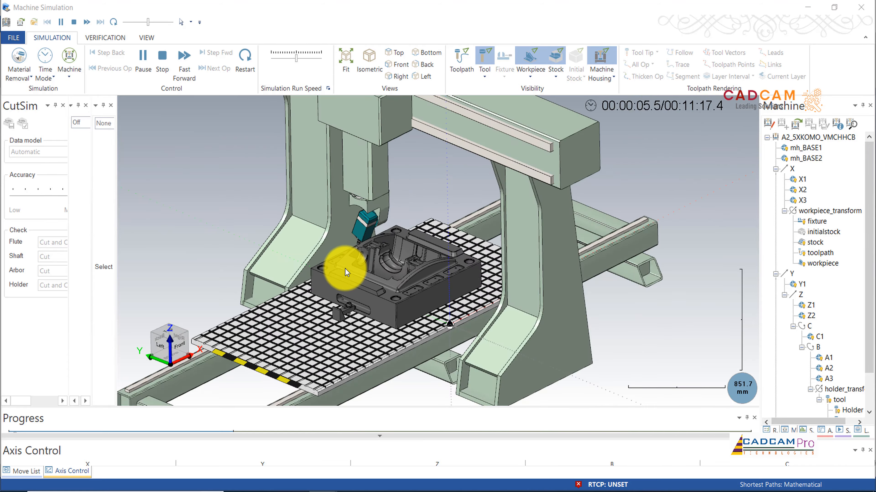
{"action": "scroll", "coordinate": [345, 268], "scroll_direction": "up", "scroll_amount": 3}
{"action": "middle_click_drag", "start_coordinate": [345, 269], "coordinate": [323, 326]}
{"action": "scroll", "coordinate": [324, 325], "scroll_direction": "up", "scroll_amount": 2}
{"action": "scroll", "coordinate": [311, 356], "scroll_direction": "up", "scroll_amount": 6}
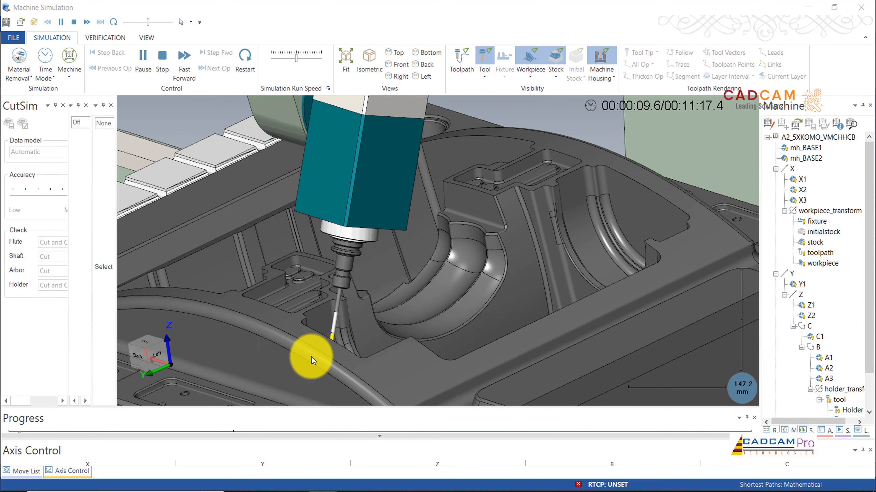
{"action": "middle_click_drag", "start_coordinate": [311, 357], "coordinate": [270, 213]}
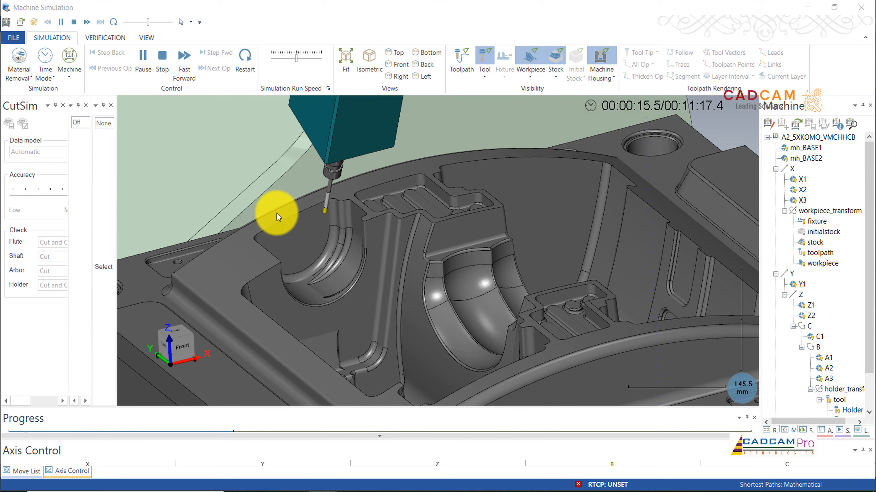
{"action": "scroll", "coordinate": [277, 213], "scroll_direction": "down", "scroll_amount": 5}
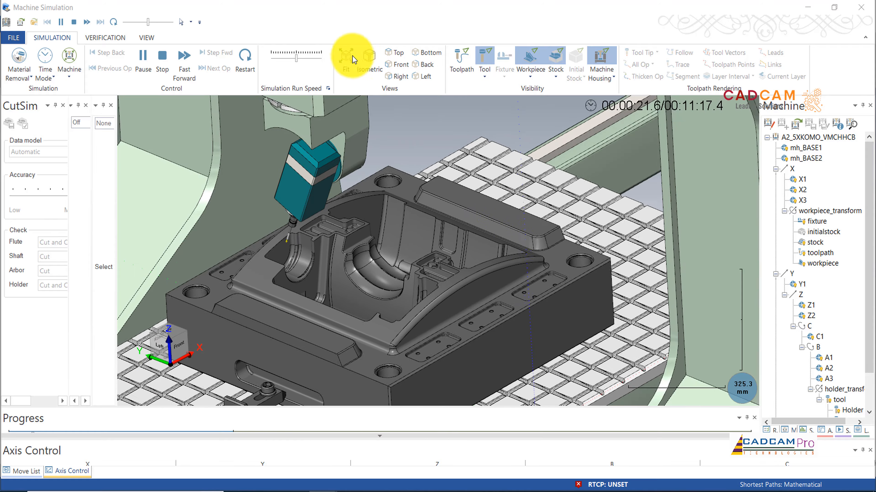
Step: Speed up the simulation through the first recess, pause it, and resume at a lower speed to view the second recess
{"action": "left_click_drag", "start_coordinate": [297, 59], "coordinate": [301, 59]}
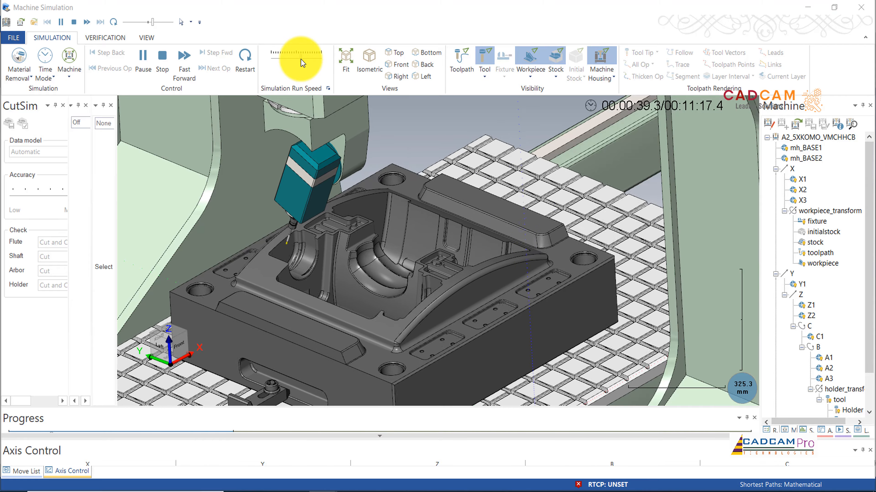
{"action": "left_click_drag", "start_coordinate": [301, 59], "coordinate": [306, 60]}
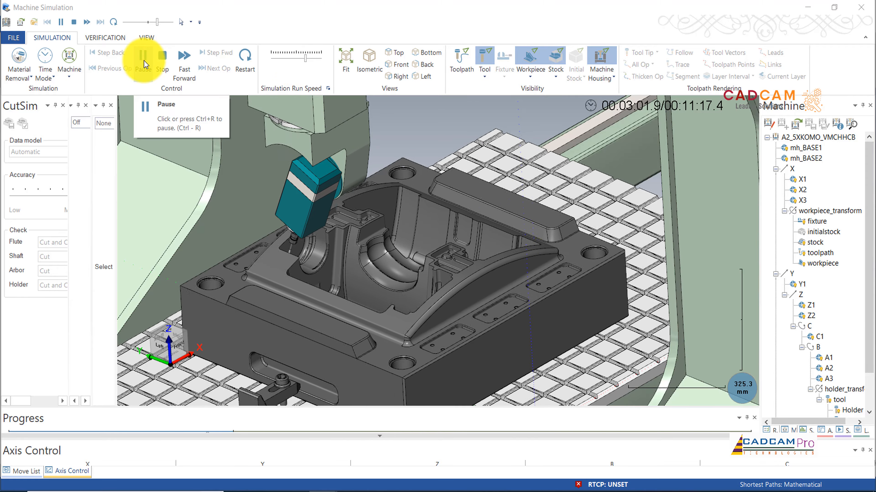
{"action": "left_click", "coordinate": [143, 60]}
{"action": "left_click_drag", "start_coordinate": [305, 60], "coordinate": [299, 59]}
{"action": "left_click", "coordinate": [143, 60]}
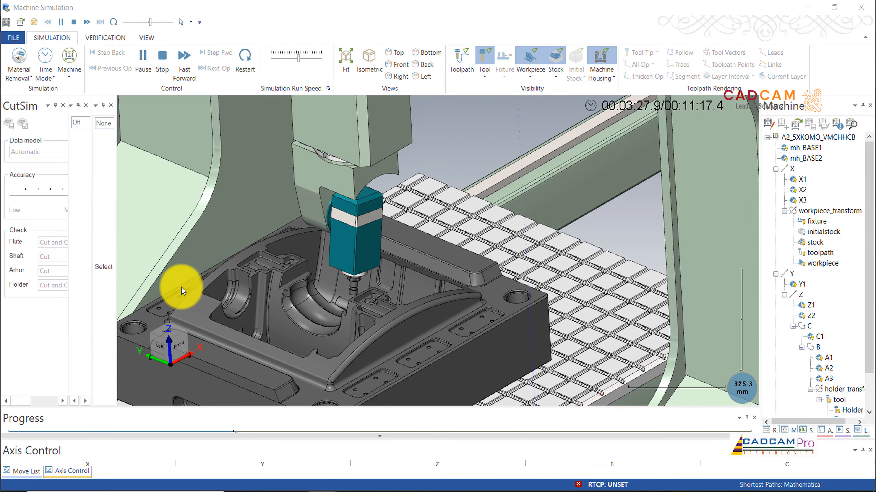
{"action": "middle_click_drag", "start_coordinate": [371, 236], "coordinate": [372, 237]}
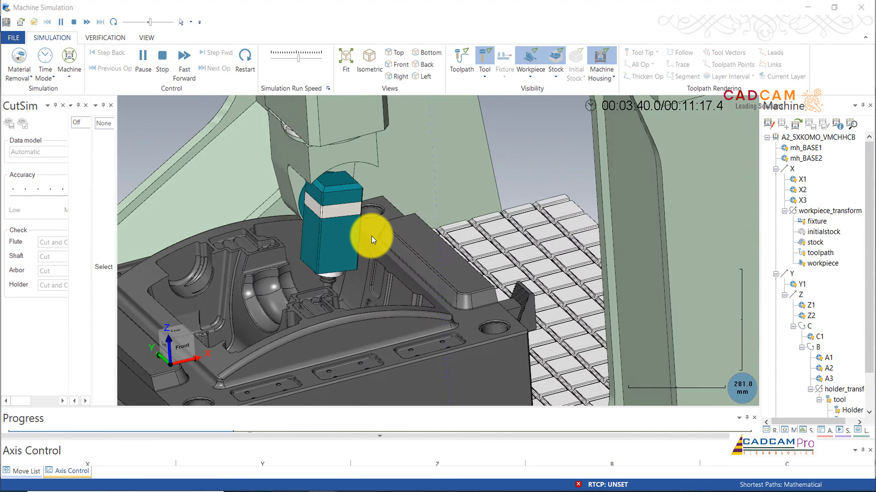
Step: Watch the tool and spindle head machine the second recess, checking holder clearance up close and from several sides
{"action": "middle_click_drag", "start_coordinate": [371, 237], "coordinate": [370, 237]}
{"action": "scroll", "coordinate": [370, 237], "scroll_direction": "down", "scroll_amount": 1}
{"action": "scroll", "coordinate": [312, 333], "scroll_direction": "up", "scroll_amount": 3}
{"action": "scroll", "coordinate": [363, 262], "scroll_direction": "down", "scroll_amount": 4}
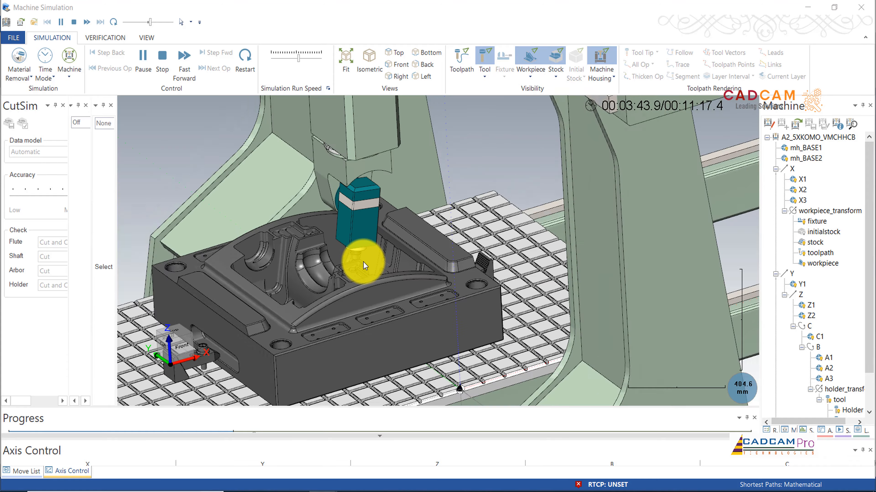
{"action": "scroll", "coordinate": [363, 262], "scroll_direction": "up", "scroll_amount": 5}
{"action": "scroll", "coordinate": [359, 239], "scroll_direction": "up", "scroll_amount": 2}
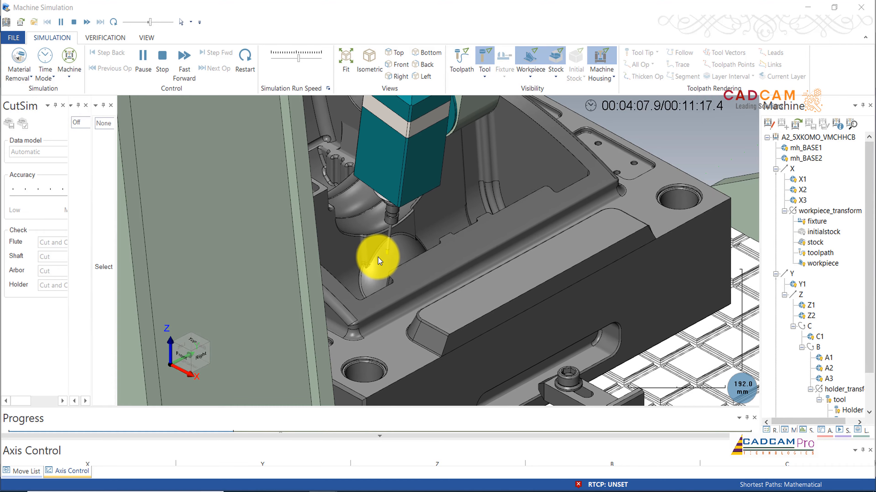
{"action": "scroll", "coordinate": [379, 258], "scroll_direction": "down", "scroll_amount": 3}
{"action": "middle_click_drag", "start_coordinate": [379, 257], "coordinate": [457, 237]}
{"action": "scroll", "coordinate": [456, 237], "scroll_direction": "up", "scroll_amount": 2}
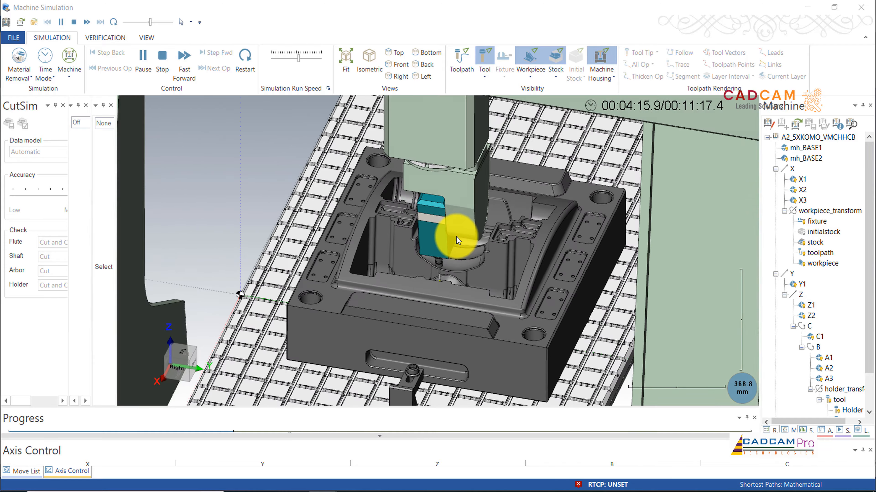
{"action": "scroll", "coordinate": [464, 293], "scroll_direction": "up", "scroll_amount": 4}
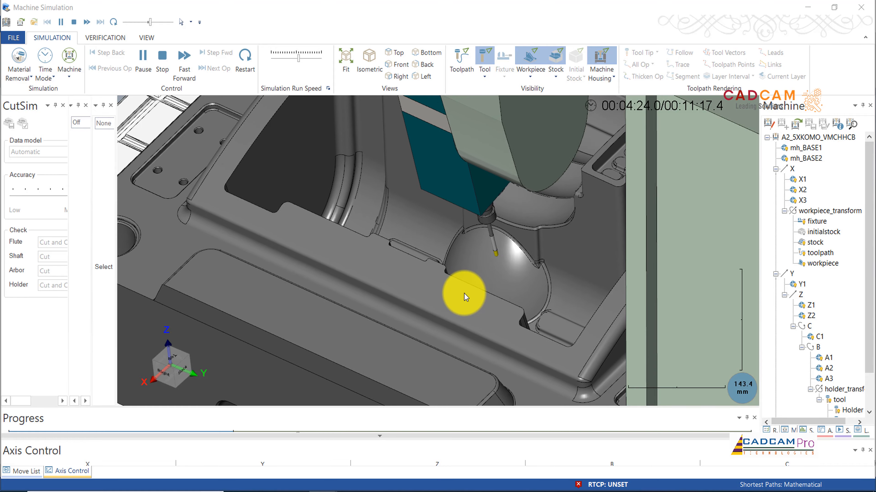
{"action": "scroll", "coordinate": [463, 294], "scroll_direction": "down", "scroll_amount": 3}
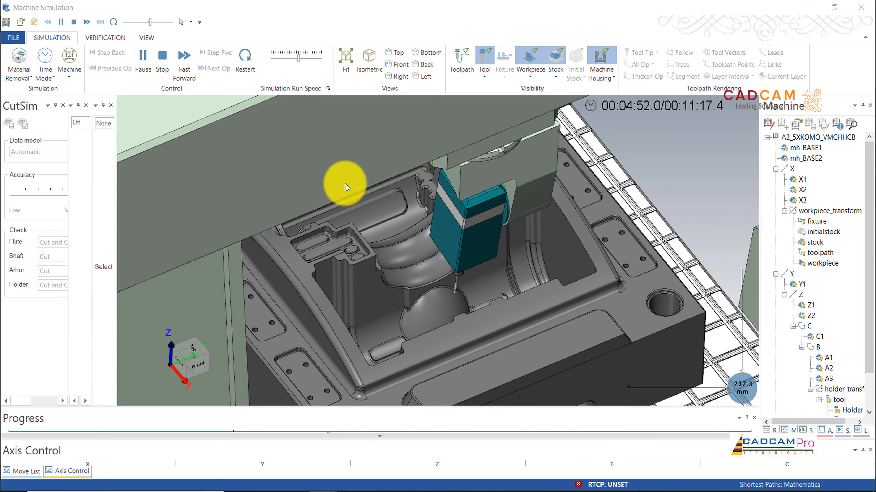
Step: Speed up the simulation until the second recess is finished and inspect the tool at its final position
{"action": "left_click_drag", "start_coordinate": [297, 60], "coordinate": [310, 63]}
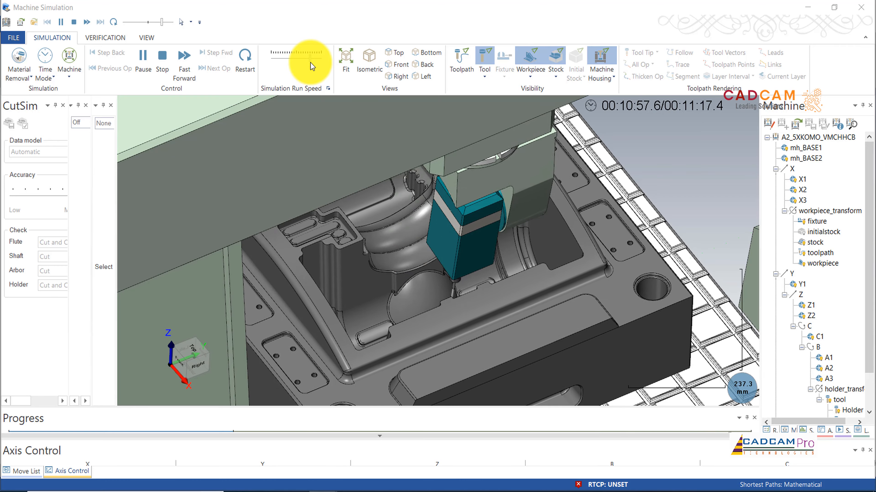
{"action": "scroll", "coordinate": [429, 263], "scroll_direction": "down", "scroll_amount": 3}
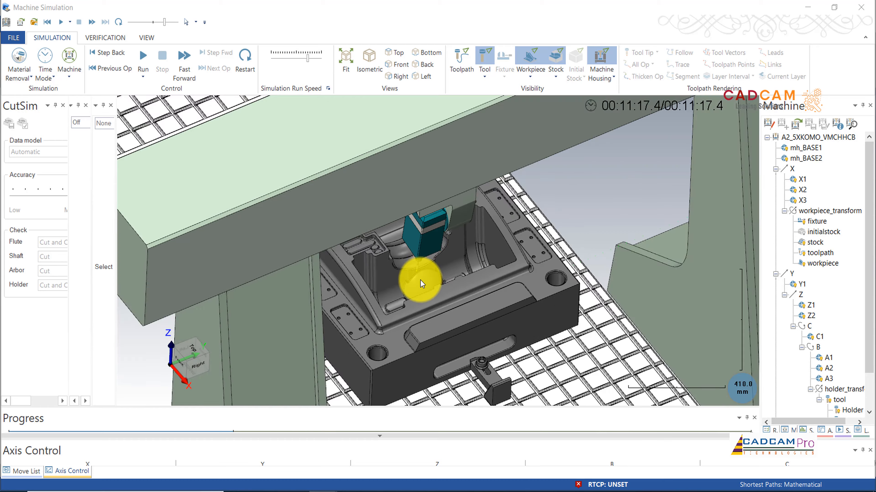
{"action": "scroll", "coordinate": [420, 281], "scroll_direction": "up", "scroll_amount": 5}
{"action": "middle_click_drag", "start_coordinate": [418, 283], "coordinate": [447, 152]}
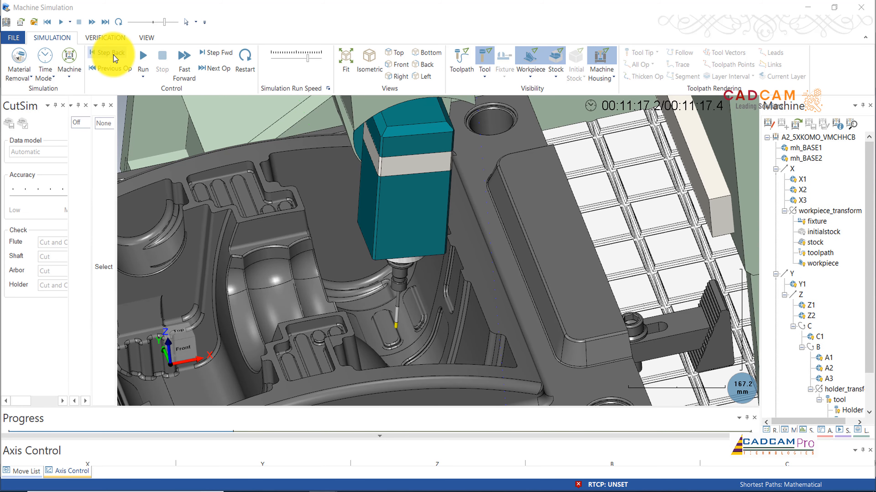
Step: Step the simulation back through the final retract moves, checking the tool and holder from above and from the front
{"action": "left_click", "coordinate": [113, 55]}
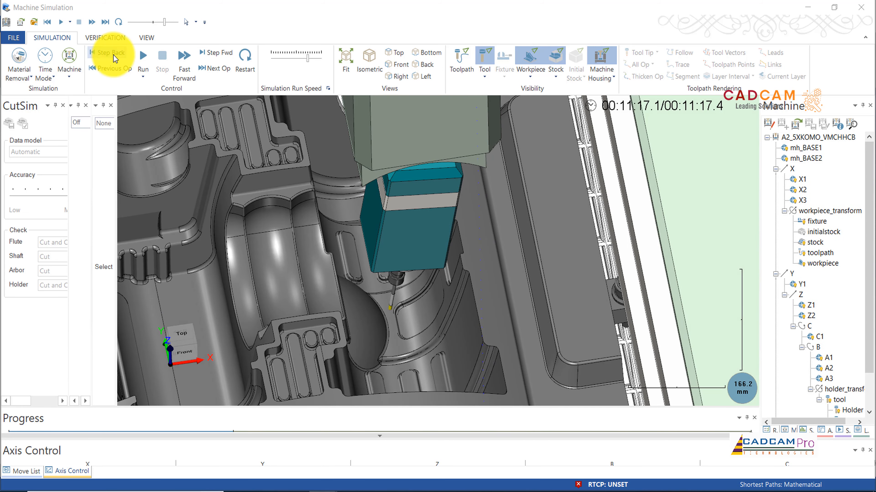
{"action": "left_click", "coordinate": [114, 55]}
{"action": "left_click", "coordinate": [113, 55]}
{"action": "middle_click_drag", "start_coordinate": [459, 285], "coordinate": [460, 285]}
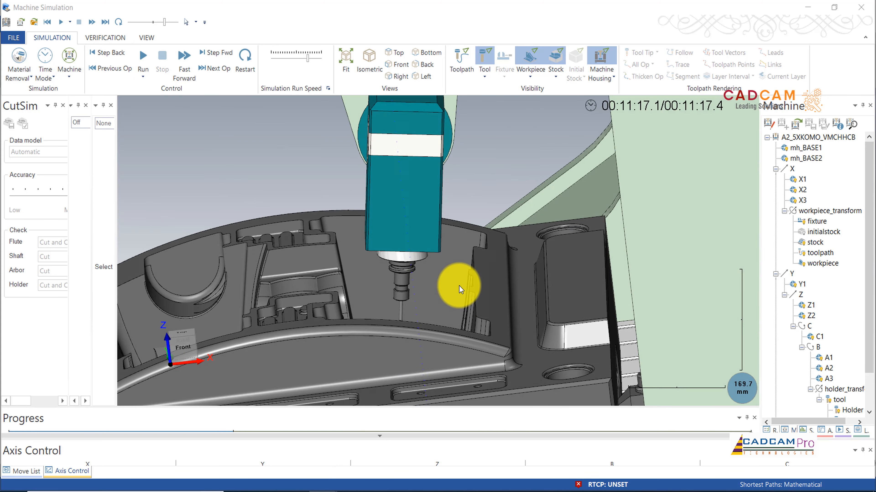
{"action": "left_click", "coordinate": [97, 56]}
{"action": "left_click", "coordinate": [97, 56]}
{"action": "left_click", "coordinate": [98, 56]}
{"action": "left_click", "coordinate": [98, 55]}
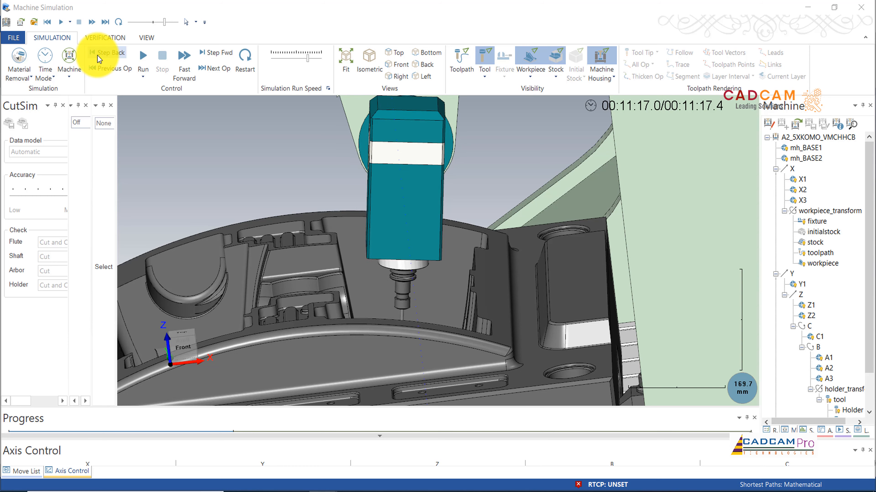
{"action": "left_click", "coordinate": [97, 55]}
{"action": "left_click", "coordinate": [98, 56]}
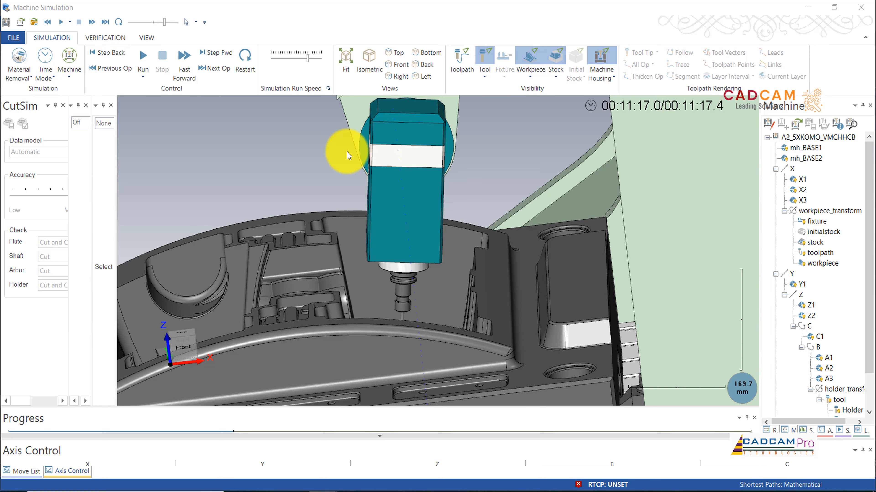
{"action": "left_click", "coordinate": [109, 55]}
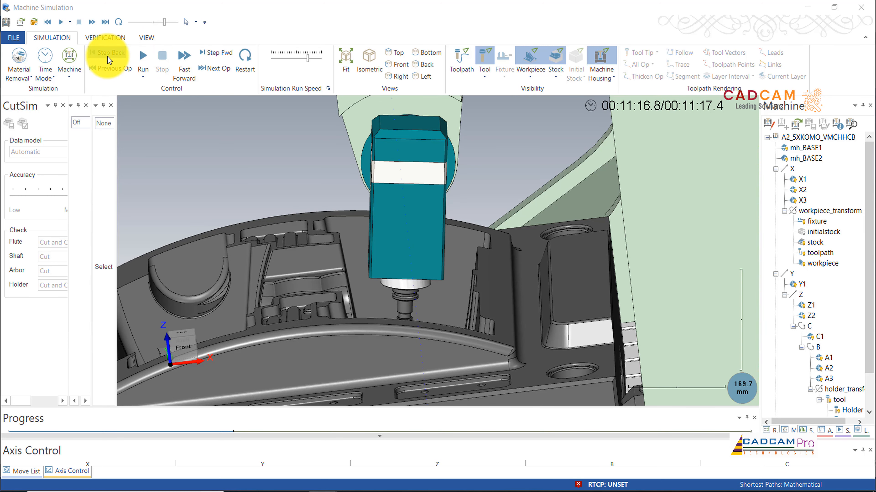
{"action": "left_click", "coordinate": [99, 55]}
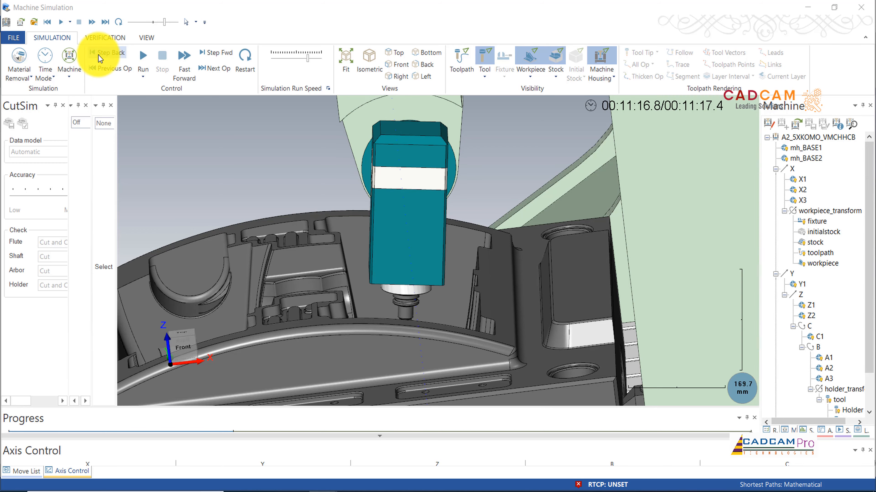
{"action": "left_click", "coordinate": [109, 54]}
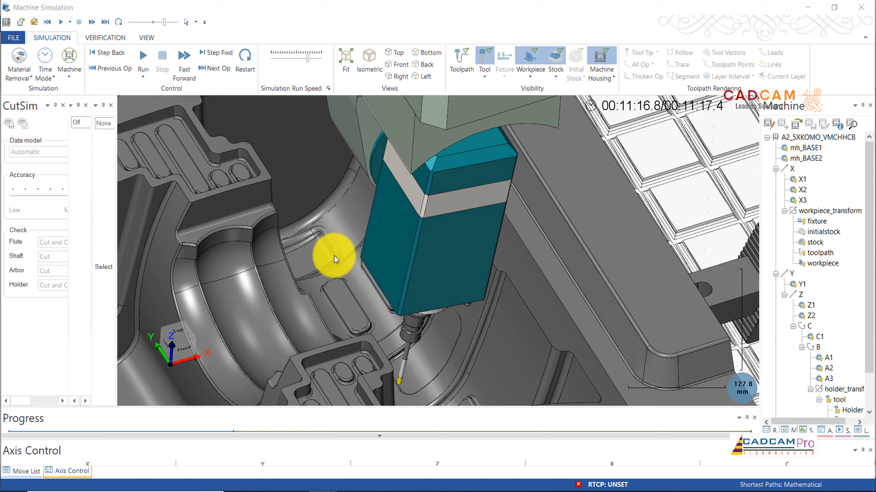
Step: Step further back into the cavity and check the holder's clearance from a low front view and an angled view
{"action": "middle_click_drag", "start_coordinate": [334, 256], "coordinate": [533, 314]}
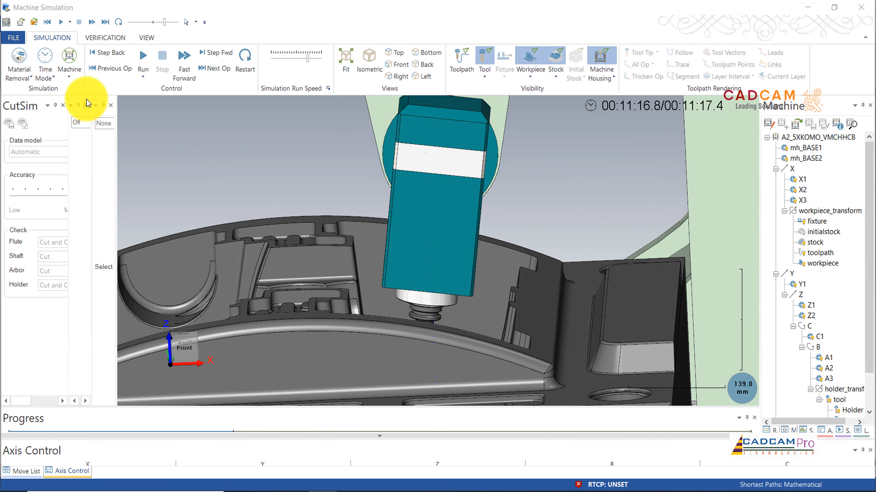
{"action": "left_click", "coordinate": [106, 53]}
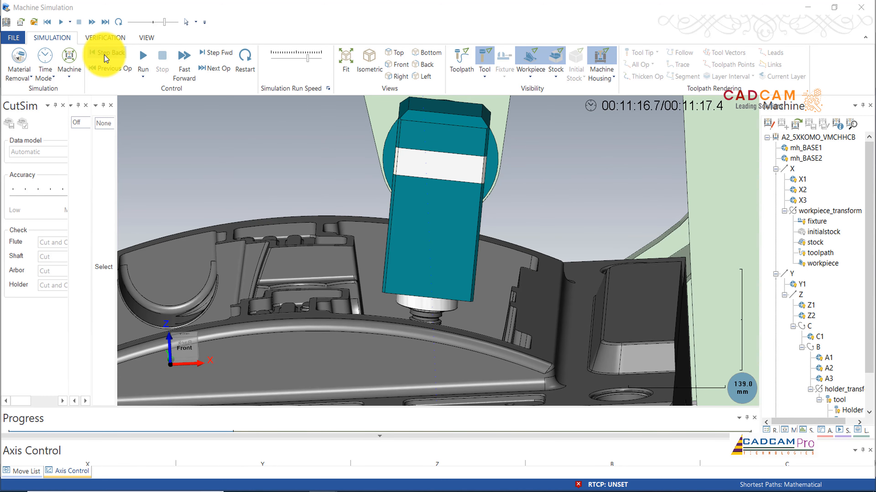
{"action": "left_click", "coordinate": [107, 55]}
{"action": "left_click", "coordinate": [107, 55]}
{"action": "left_click", "coordinate": [106, 55]}
{"action": "left_click", "coordinate": [106, 55]}
{"action": "left_click", "coordinate": [107, 55]}
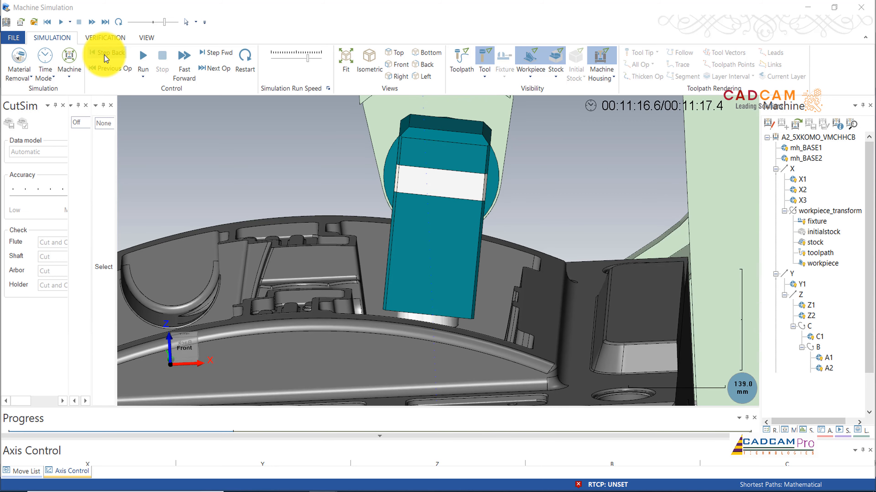
{"action": "middle_click_drag", "start_coordinate": [313, 192], "coordinate": [426, 350]}
{"action": "middle_click_drag", "start_coordinate": [456, 317], "coordinate": [496, 312]}
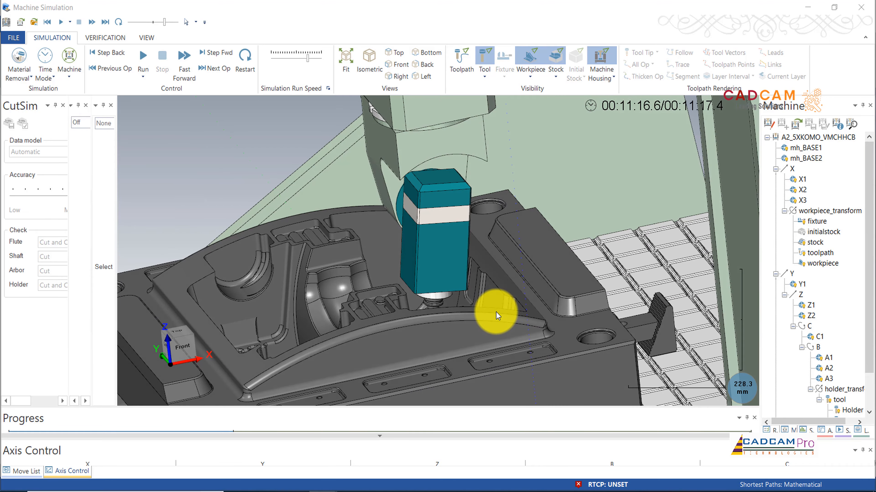
Step: Run the remaining moves to the end of the simulation and view the spindle head above the die cavity
{"action": "left_click", "coordinate": [148, 63]}
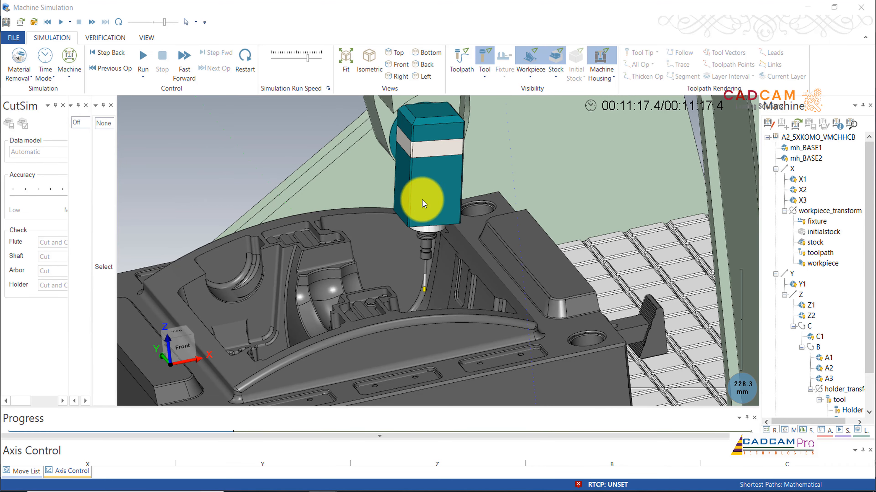
{"action": "middle_click_drag", "start_coordinate": [528, 263], "coordinate": [528, 263]}
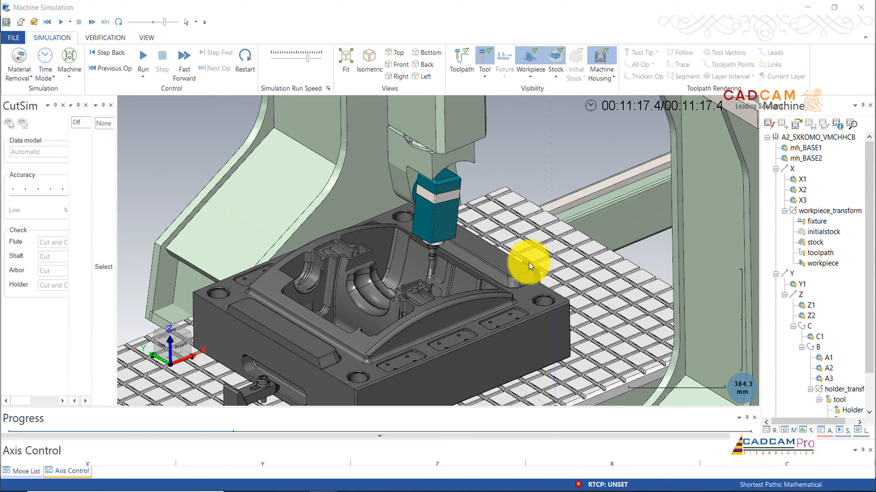
{"action": "scroll", "coordinate": [529, 262], "scroll_direction": "up", "scroll_amount": 1}
Step: Return the simulation to the start of the operation and view the whole machine with the die on its table
{"action": "left_click", "coordinate": [109, 72]}
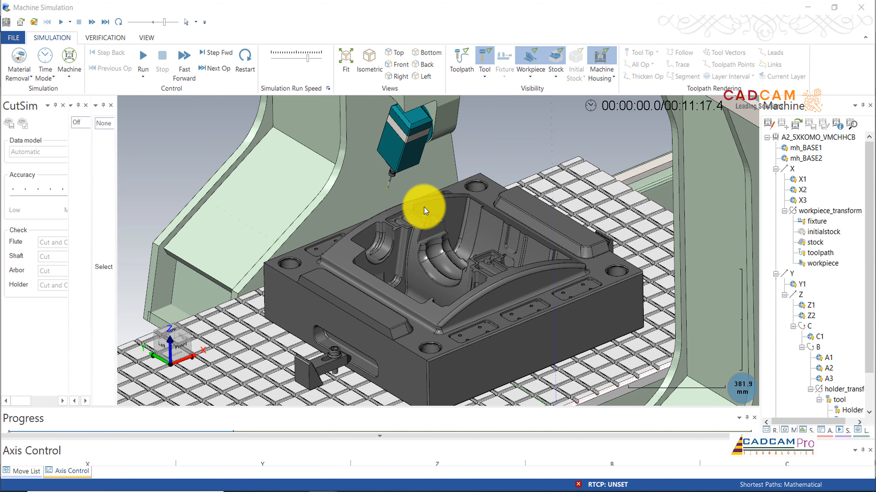
{"action": "scroll", "coordinate": [425, 210], "scroll_direction": "down", "scroll_amount": 5}
{"action": "middle_click_drag", "start_coordinate": [421, 309], "coordinate": [412, 280]}
{"action": "scroll", "coordinate": [436, 296], "scroll_direction": "up", "scroll_amount": 4}
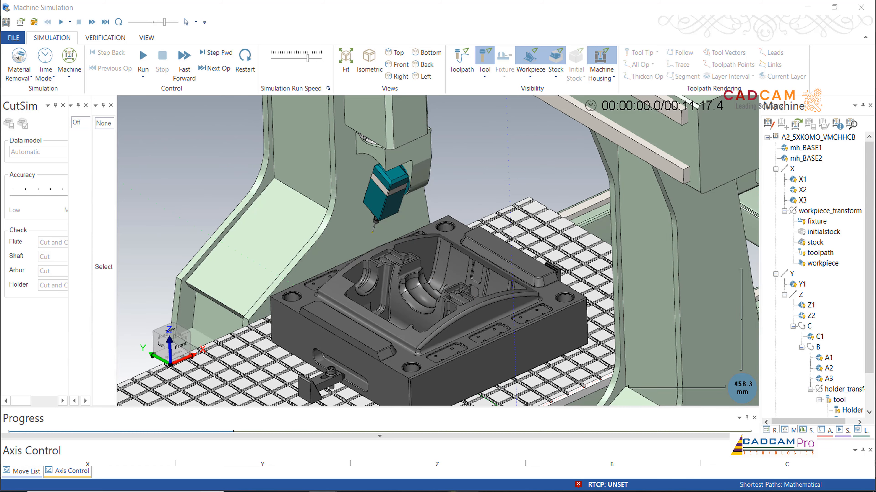
{"action": "middle_click_drag", "start_coordinate": [482, 162], "coordinate": [502, 195]}
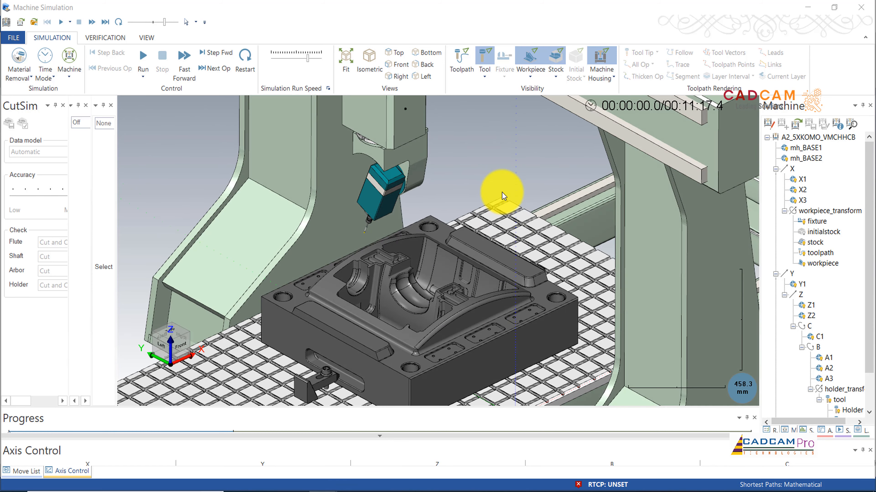
Step: Switch to Mastercam and examine the toolpath links of operation 23 around the recess, close up and on the whole die
{"action": "mouse_move", "coordinate": [330, 487]}
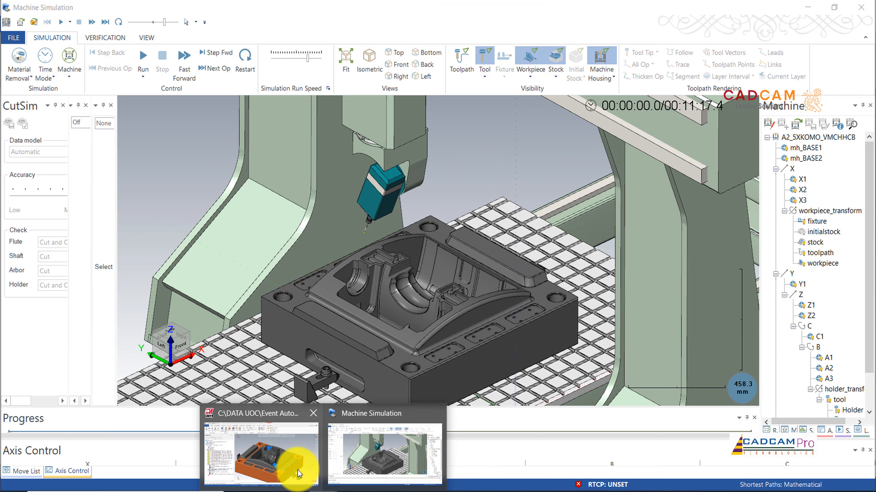
{"action": "left_click", "coordinate": [291, 459]}
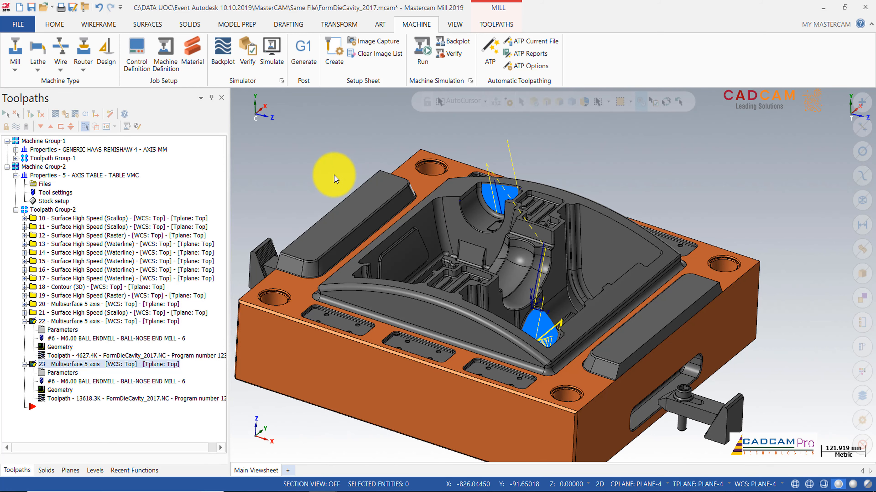
{"action": "middle_click_drag", "start_coordinate": [336, 178], "coordinate": [657, 372]}
{"action": "scroll", "coordinate": [523, 334], "scroll_direction": "up", "scroll_amount": 9}
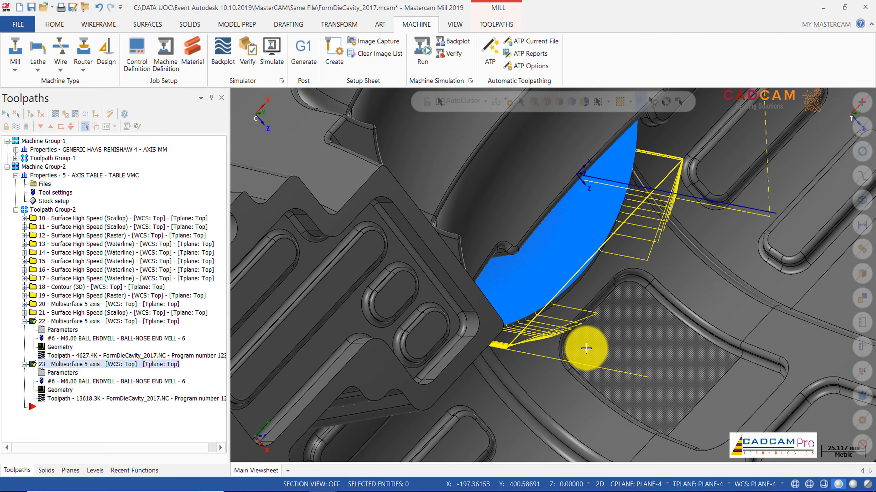
{"action": "middle_click_drag", "start_coordinate": [585, 348], "coordinate": [545, 291]}
{"action": "scroll", "coordinate": [544, 329], "scroll_direction": "down", "scroll_amount": 8}
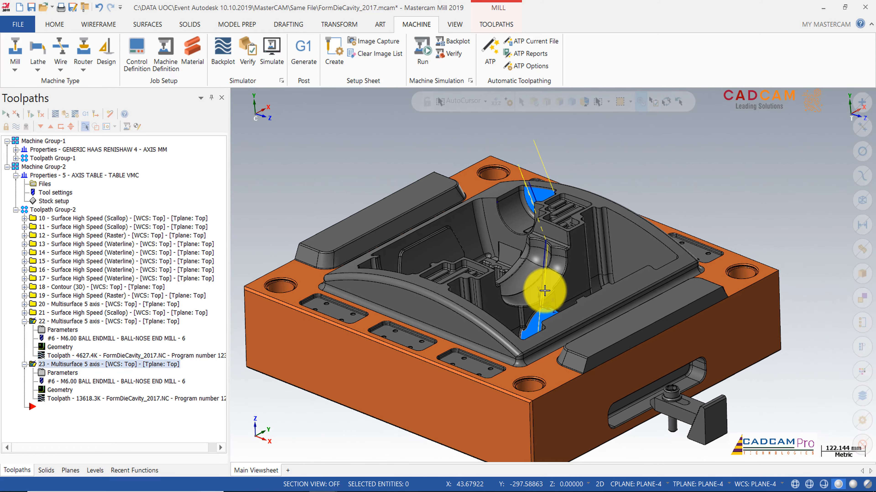